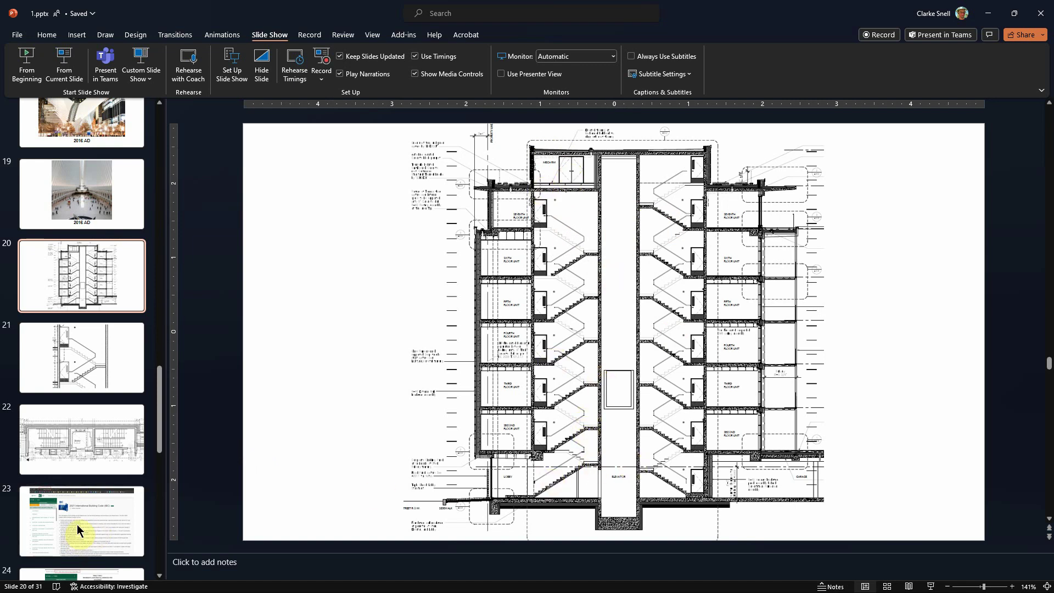
Step: View the enlarged stair section slide and the stair and elevator plan slide, and switch to Rhino with Grasshopper
click(114, 365)
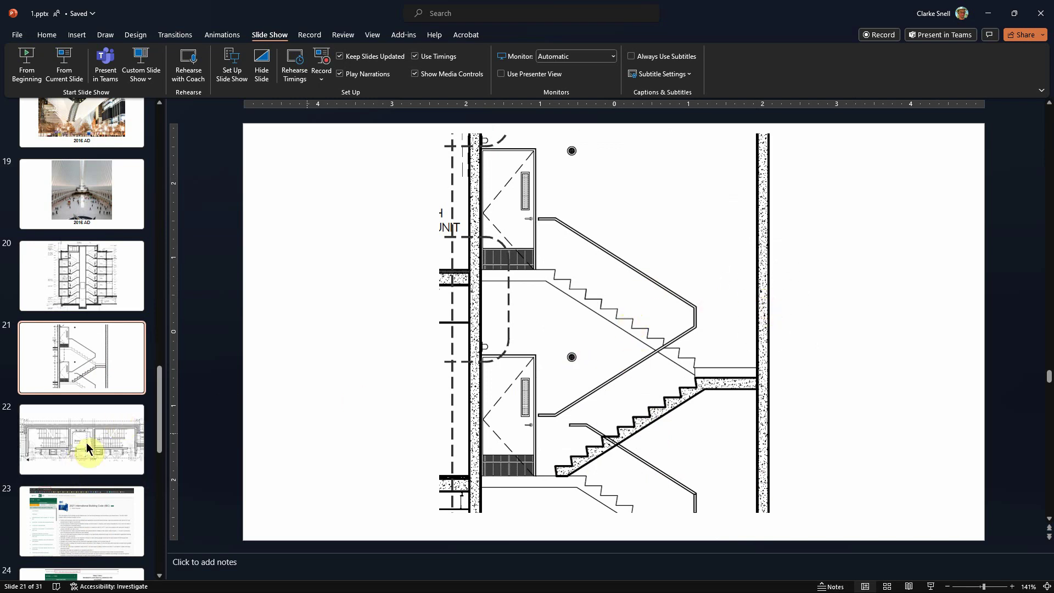
click(103, 454)
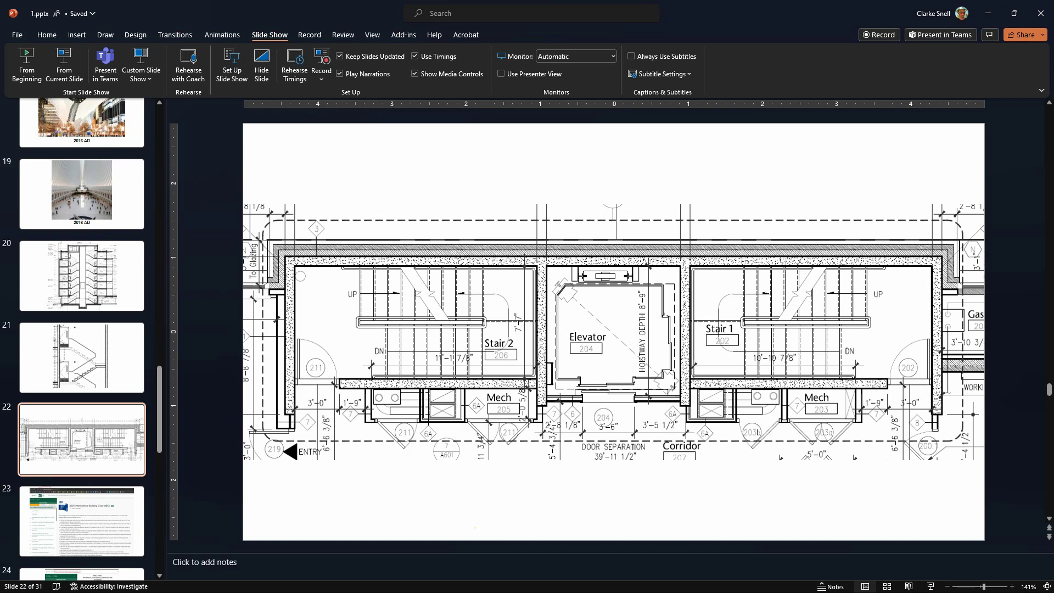
key(alt+Tab)
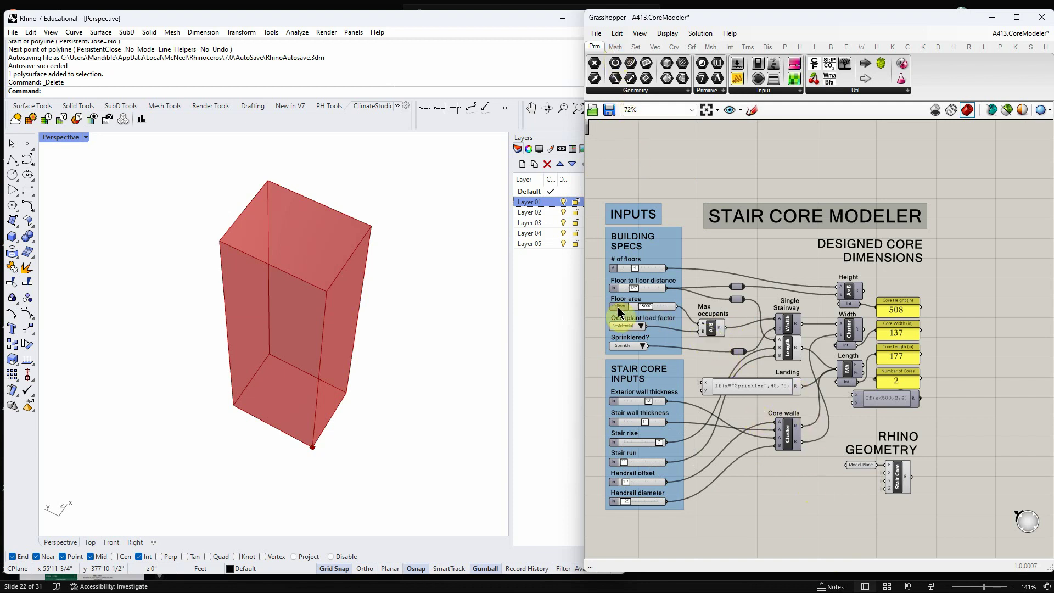
Step: Place a Multiplication component, a Division component and a Number Slider together on the empty canvas above the INPUTS heading
click(615, 48)
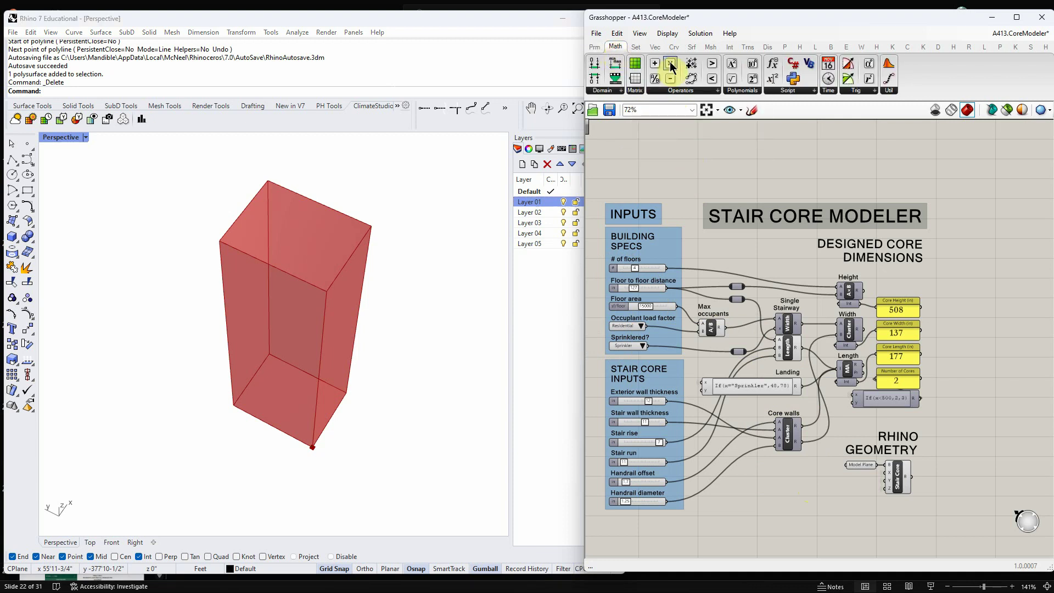
drag(670, 65, 631, 144)
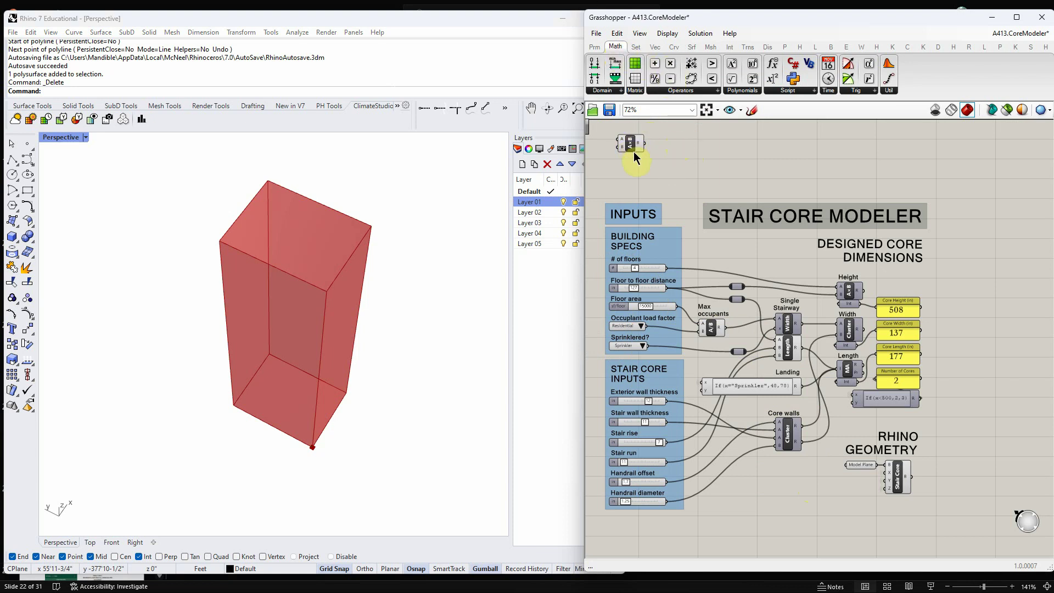
drag(656, 81, 665, 142)
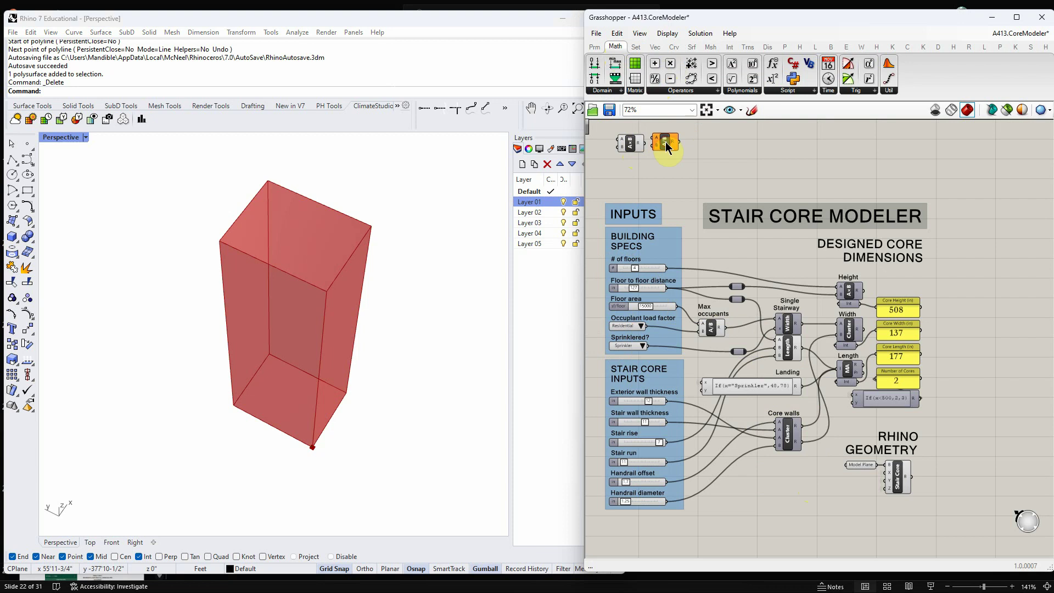
click(595, 47)
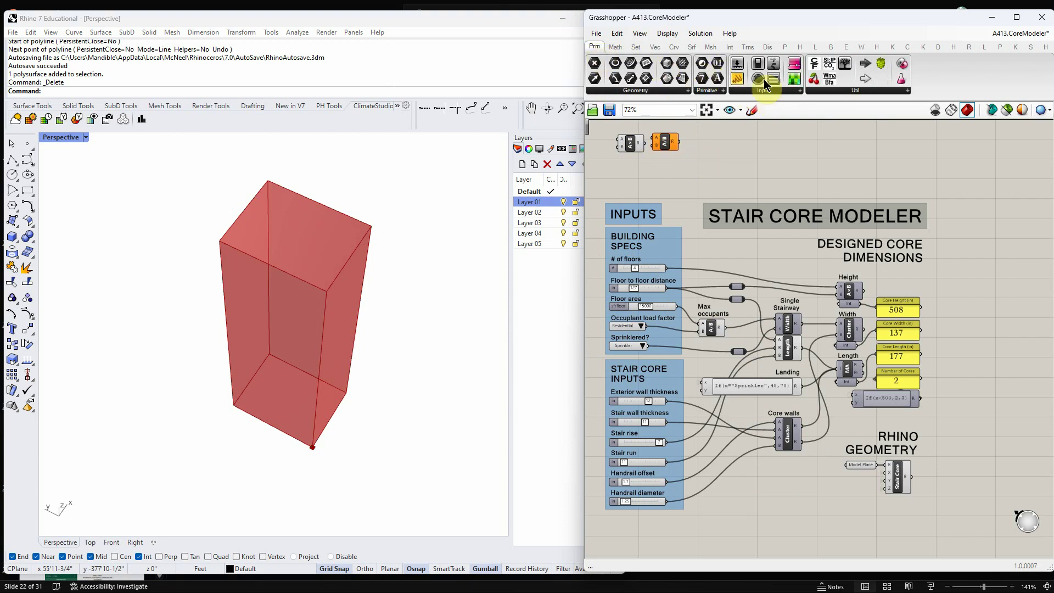
drag(739, 64, 630, 166)
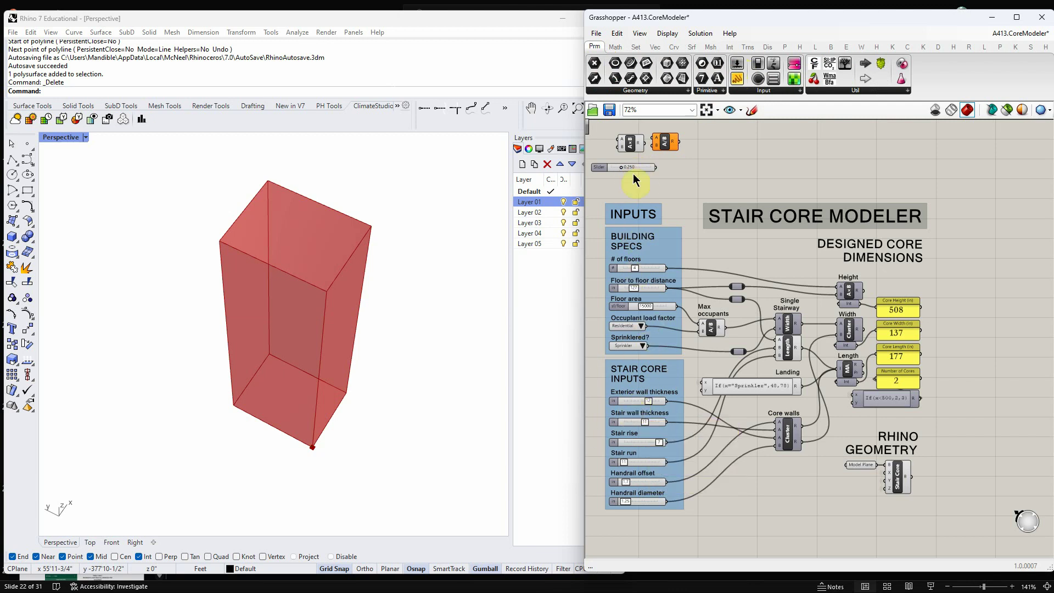
drag(604, 167, 632, 165)
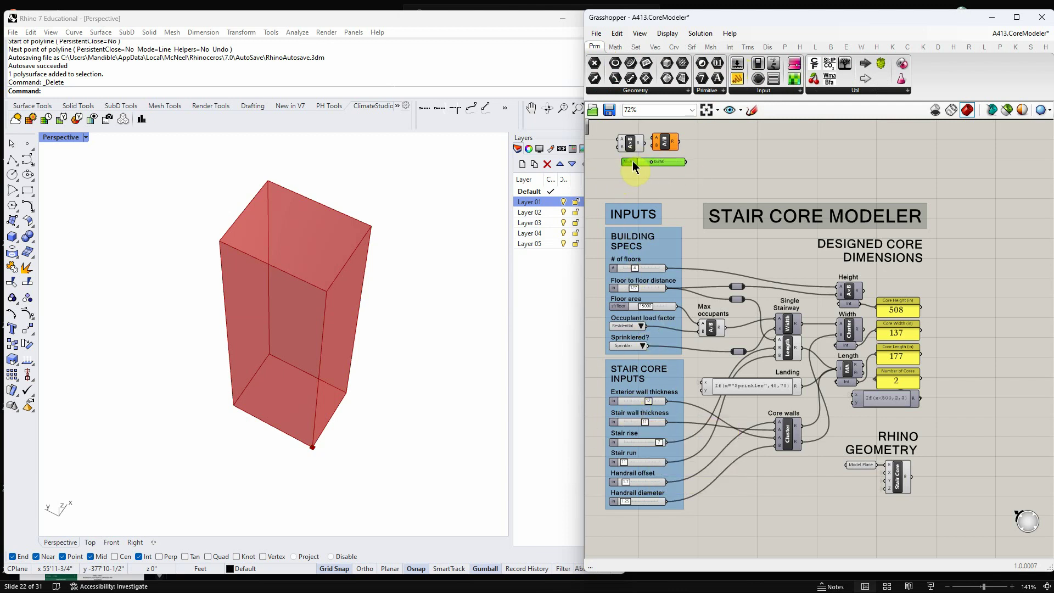
click(663, 143)
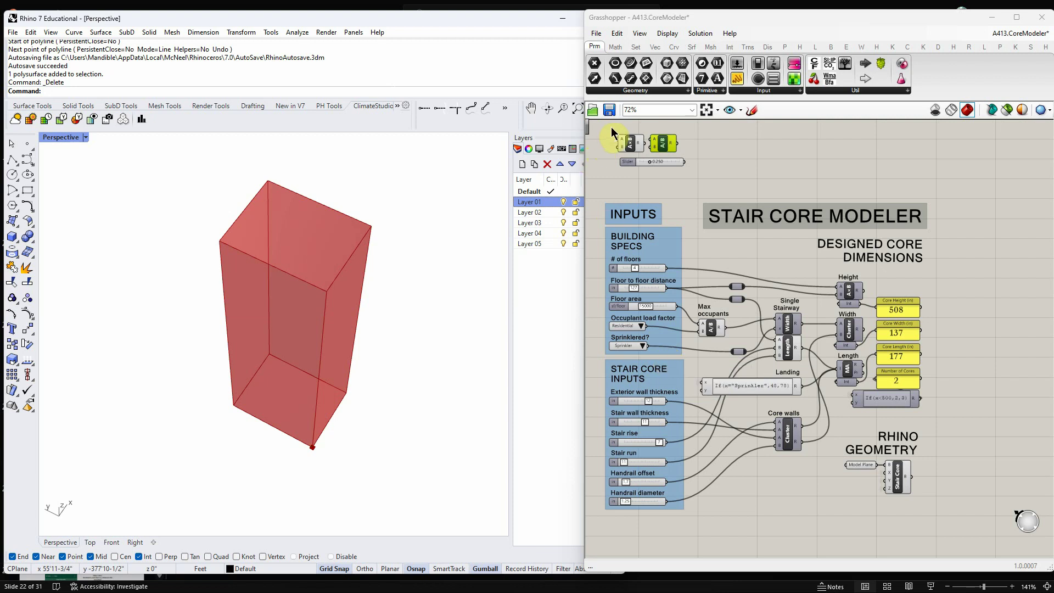
Step: Group the Multiplication component, the Division component and the Number Slider above the INPUTS heading
drag(611, 127, 695, 178)
right_click(649, 153)
click(679, 240)
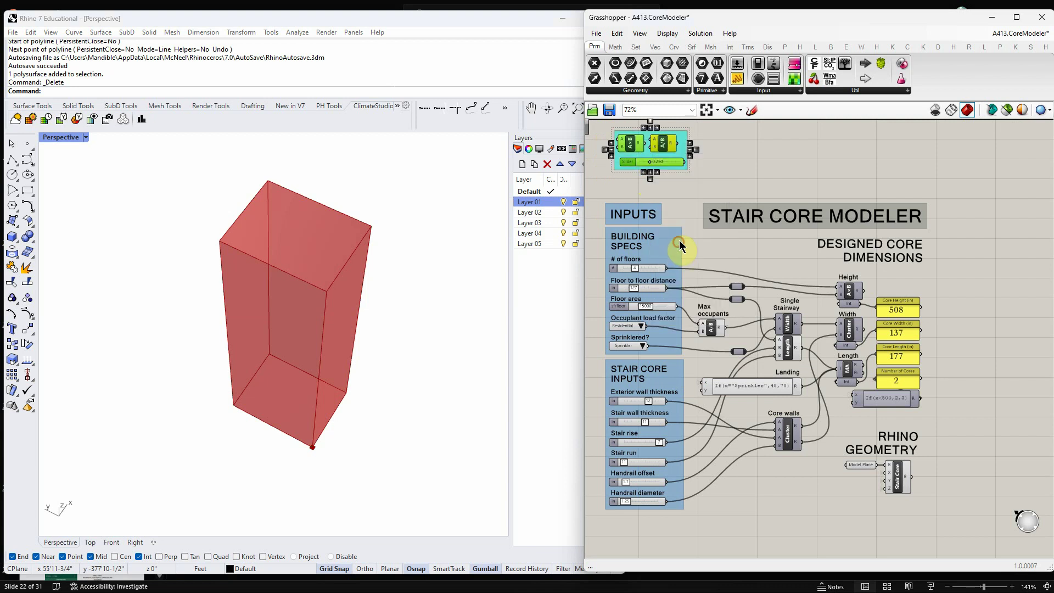
click(677, 200)
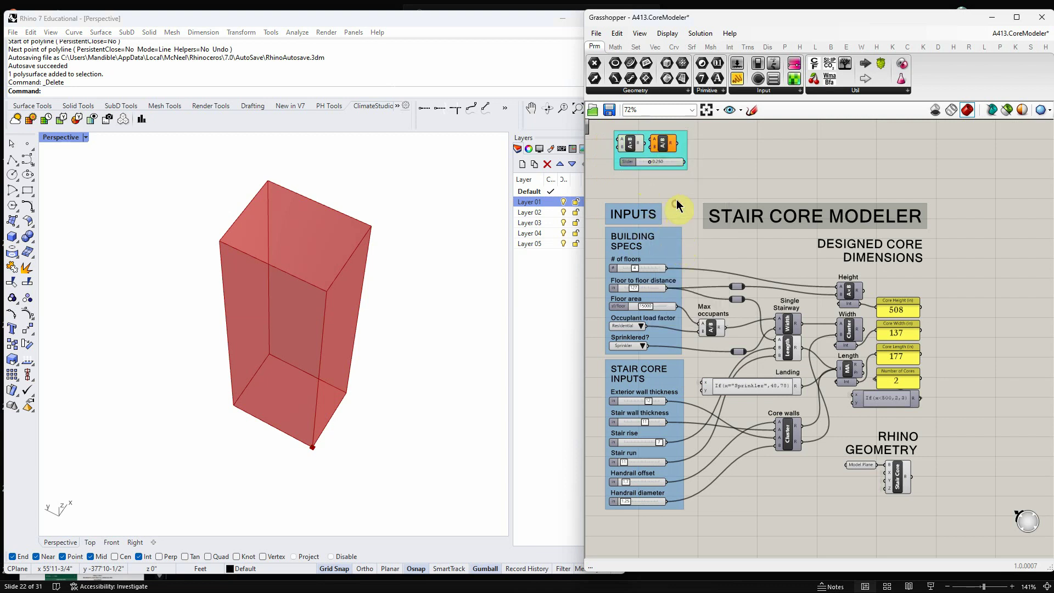
Step: Ungroup the Multiplication, Division and Number Slider components
right_click(655, 156)
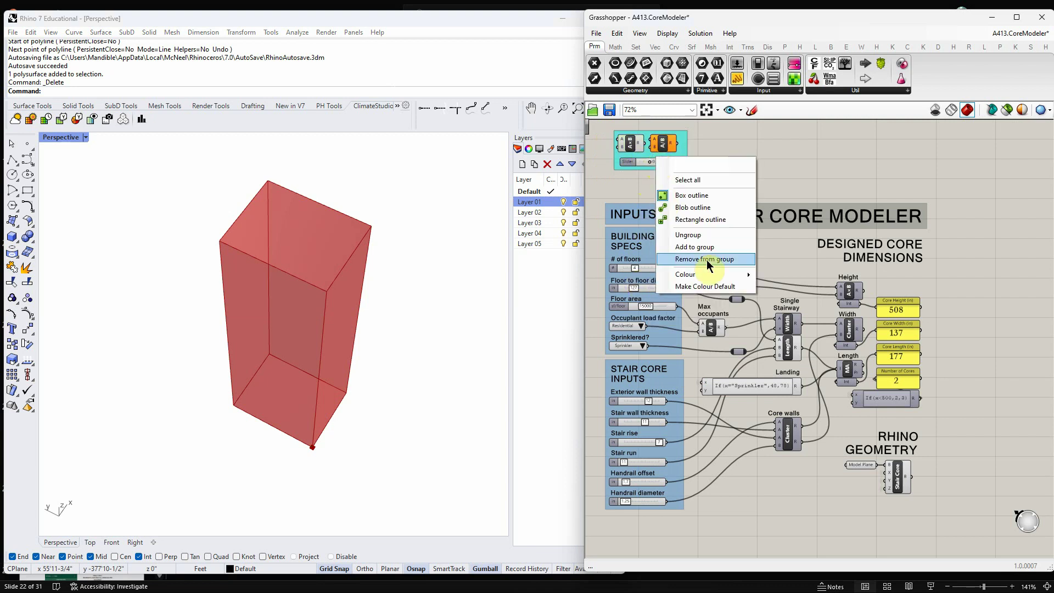
click(736, 146)
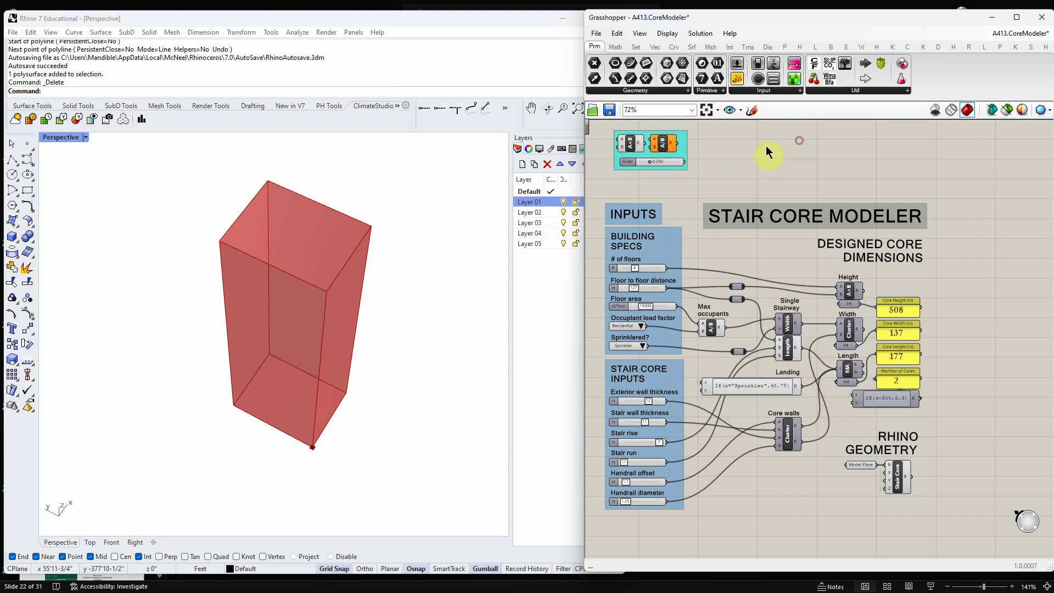
right_click(647, 153)
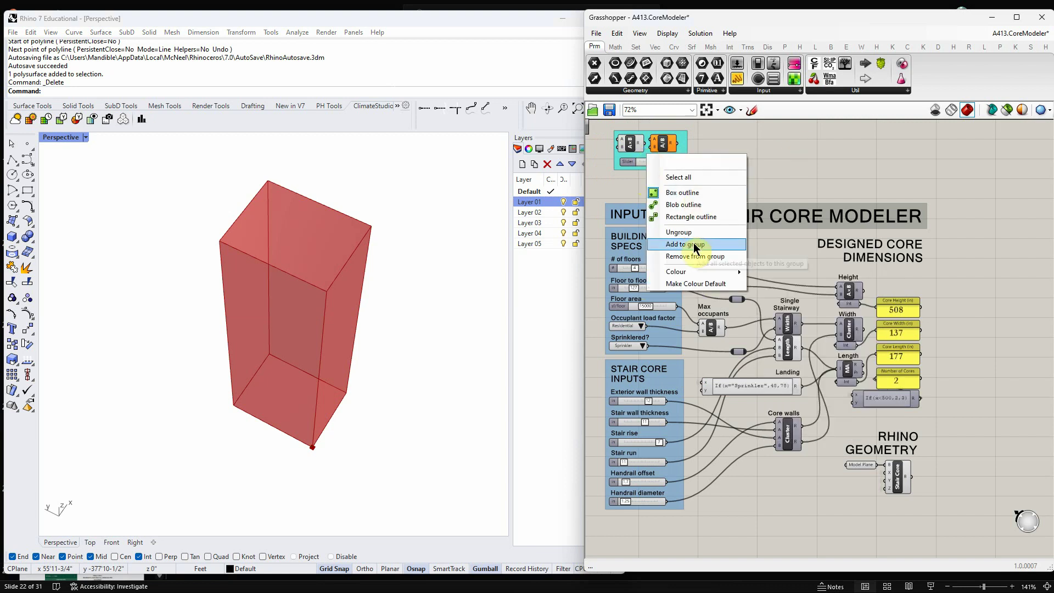
click(680, 232)
Step: Combine the Multiplication, Division and Number Slider components into a single cluster
drag(694, 177, 602, 140)
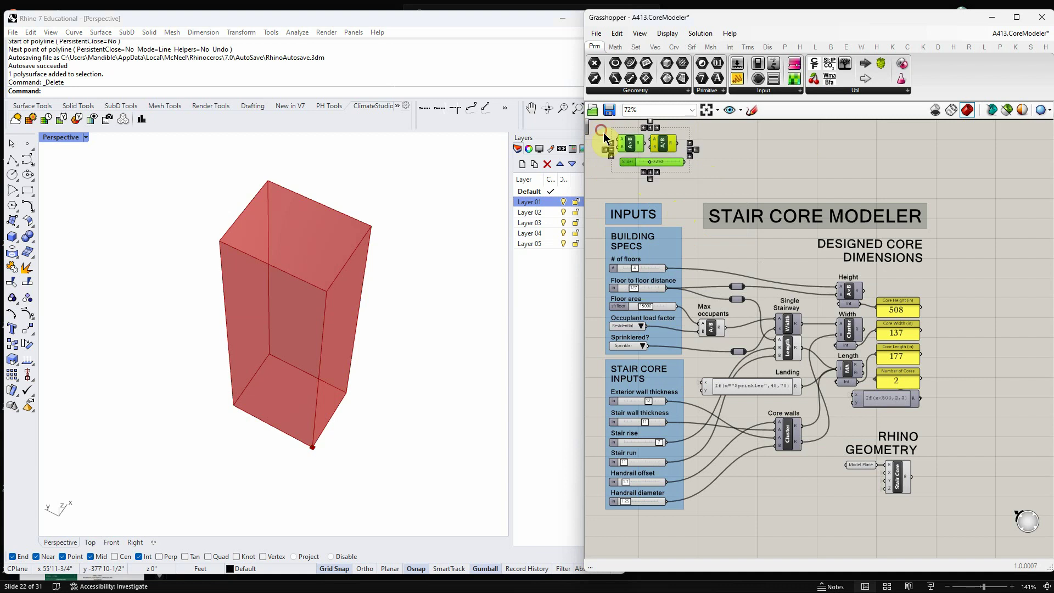
right_click(648, 152)
click(680, 250)
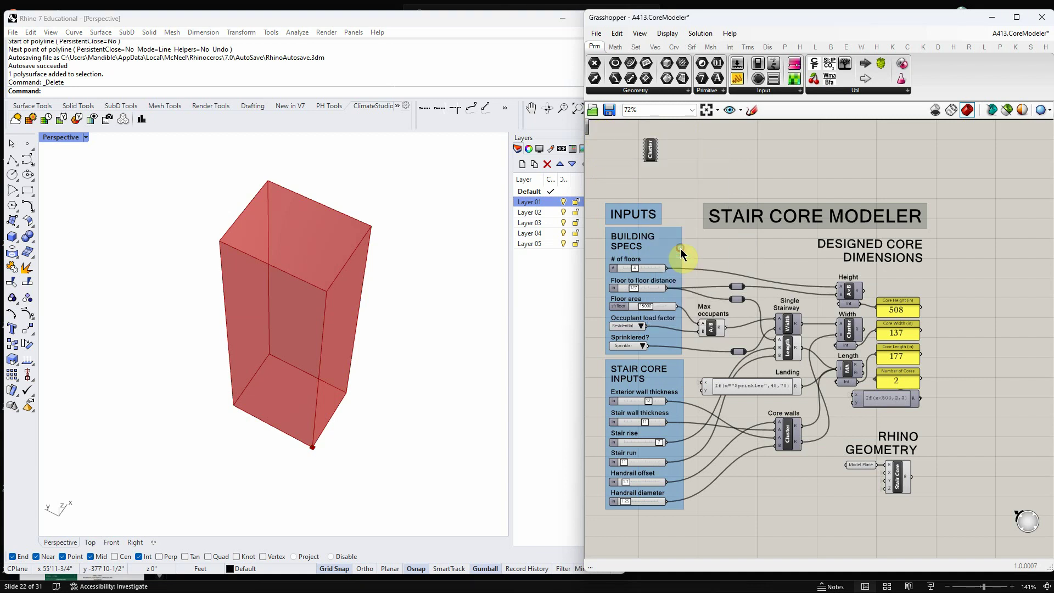
Step: Open the new cluster to view its contents, return to the parent definition and delete the cluster
double_click(656, 157)
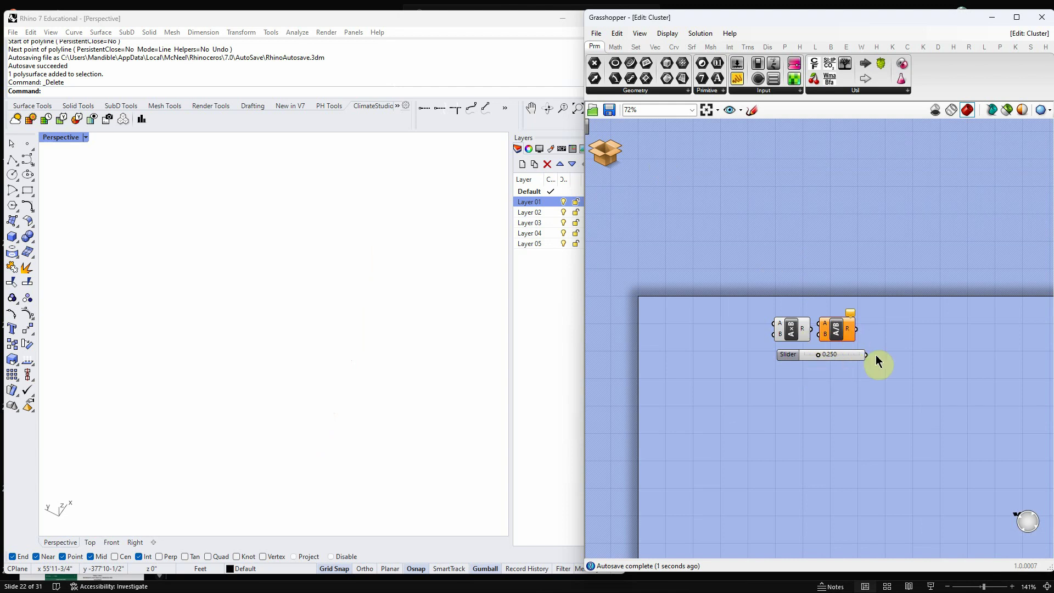
click(610, 158)
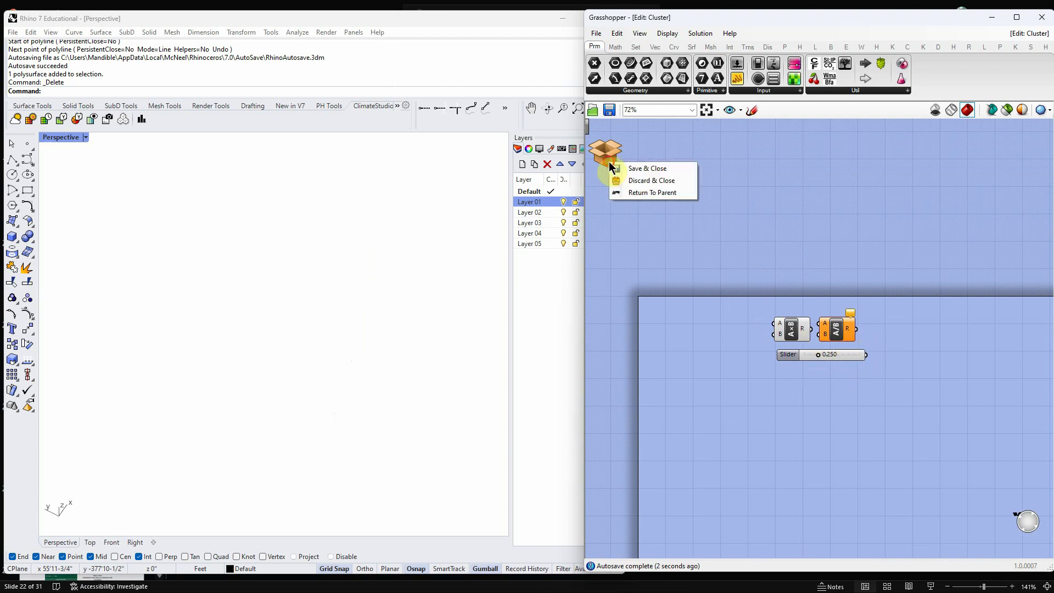
click(631, 192)
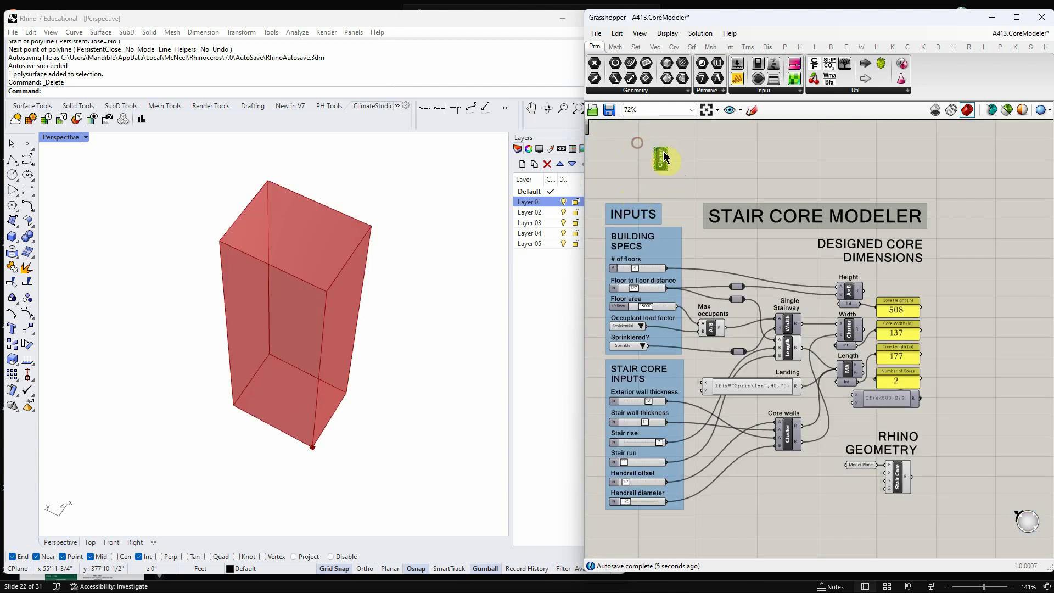
key(Delete)
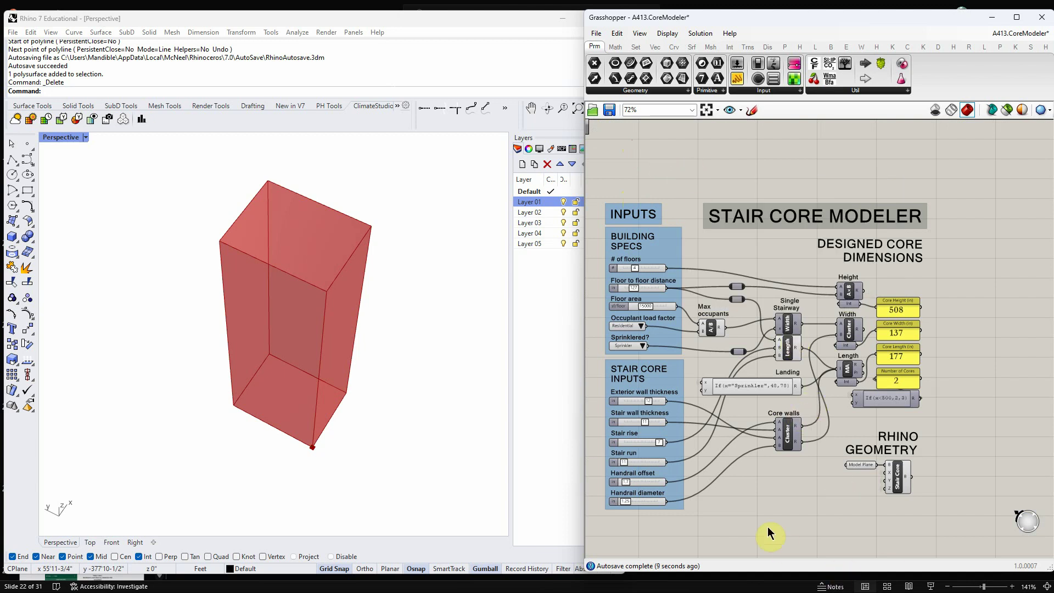
Step: Examine the contents of the Width cluster under Single Stairway, return to the parent definition and review the cluster's available options
double_click(791, 328)
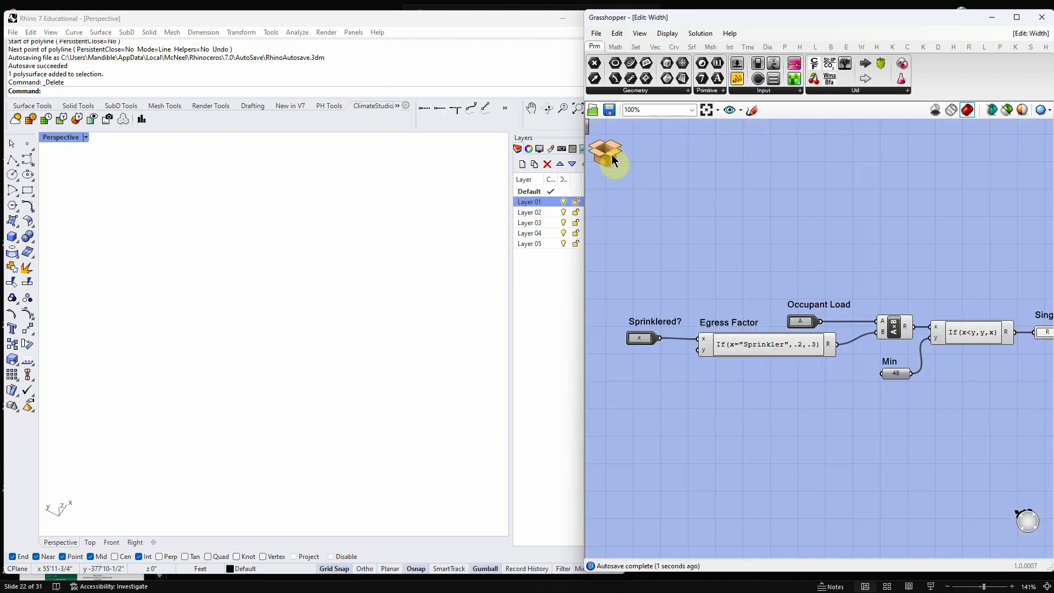
click(613, 160)
click(624, 197)
click(827, 516)
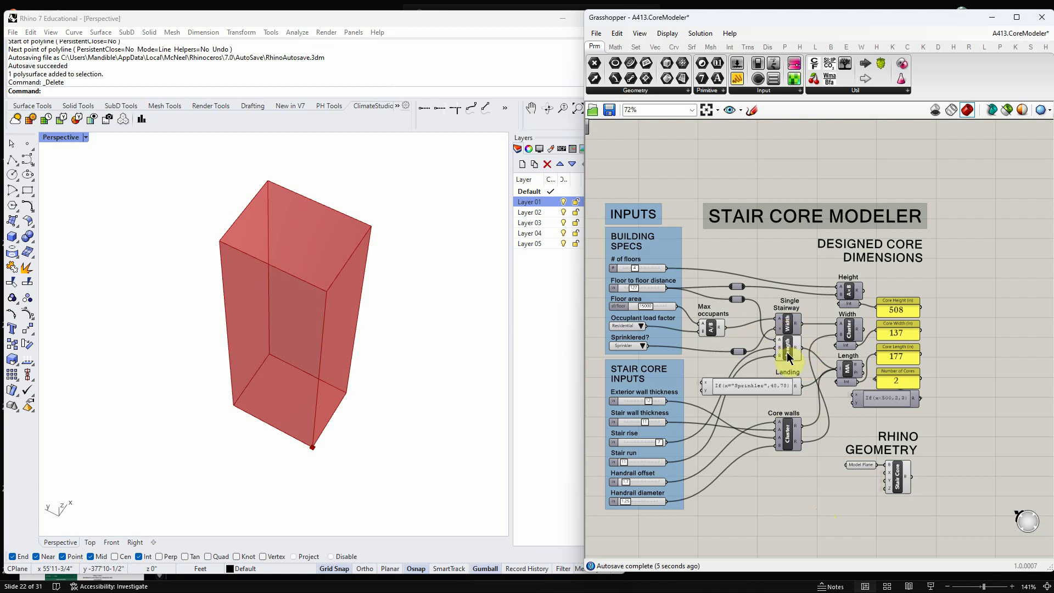
right_click(792, 328)
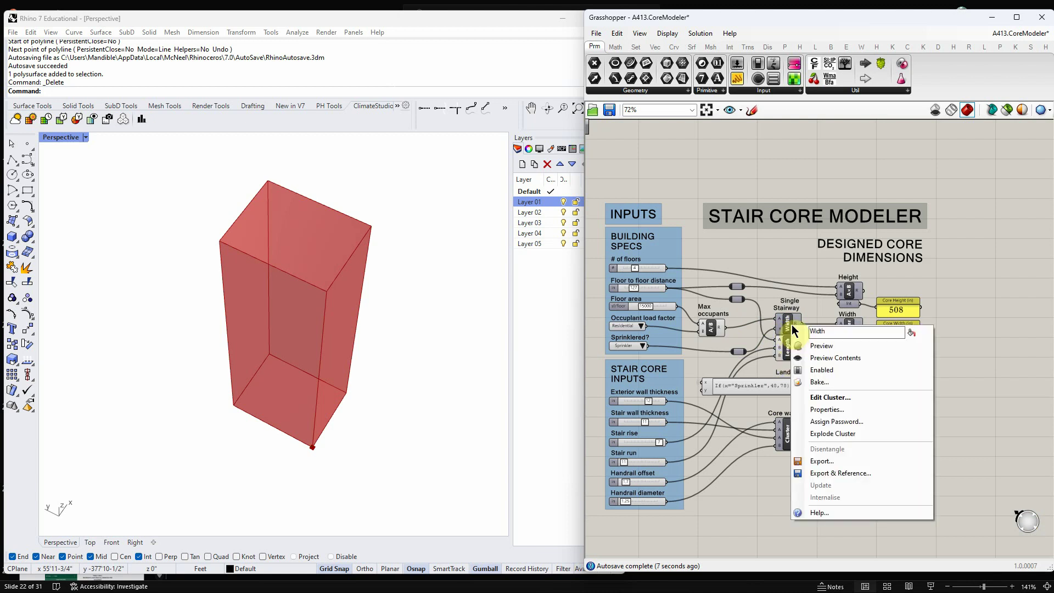
click(766, 534)
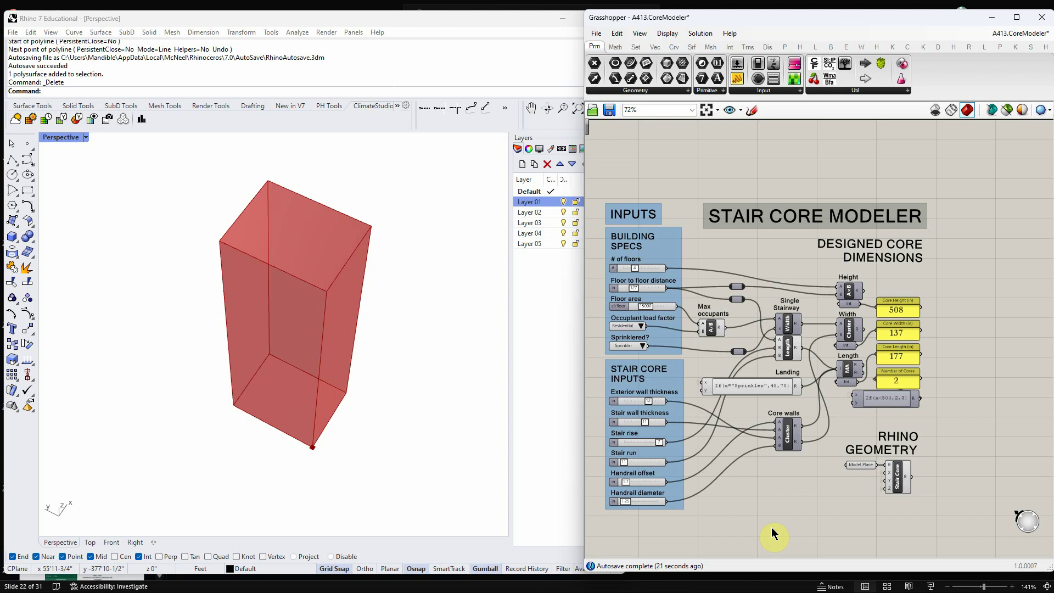
Step: Highlight the entire stair core definition and its calculation components, clearing each selection
drag(1013, 537, 608, 215)
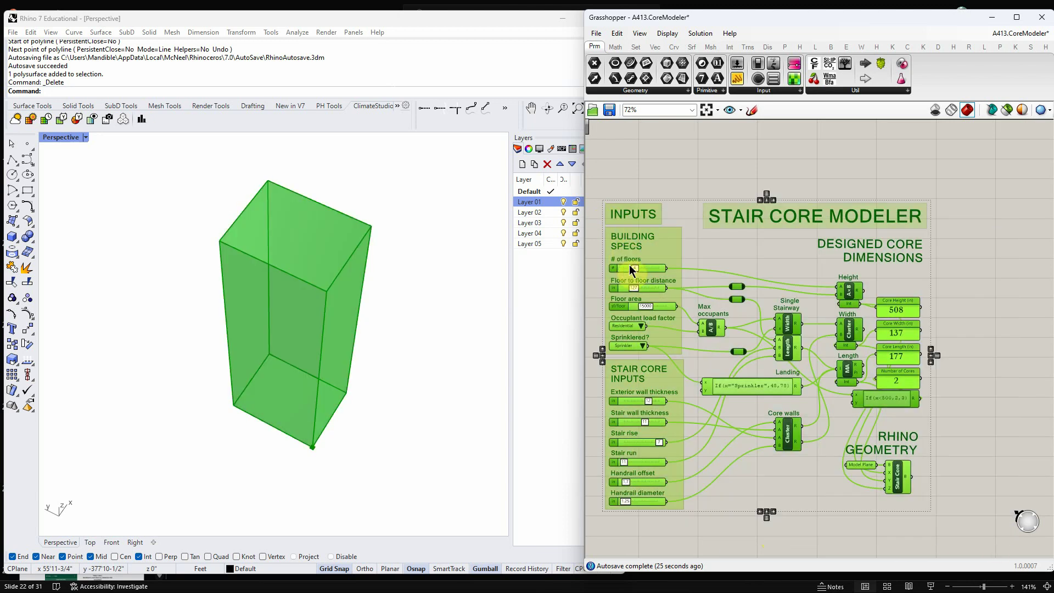
click(980, 353)
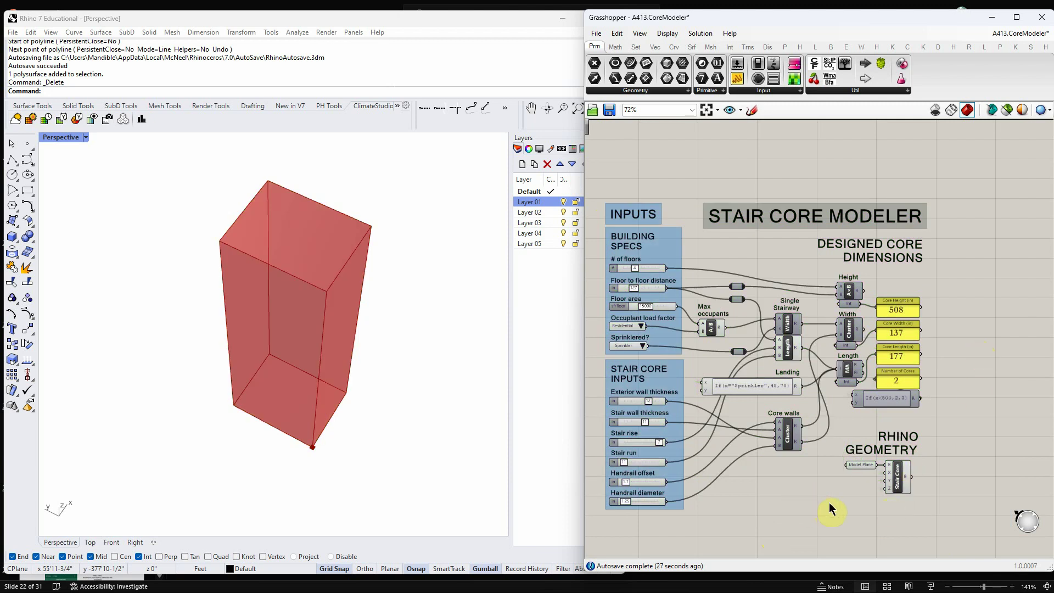
drag(860, 519, 696, 264)
click(973, 376)
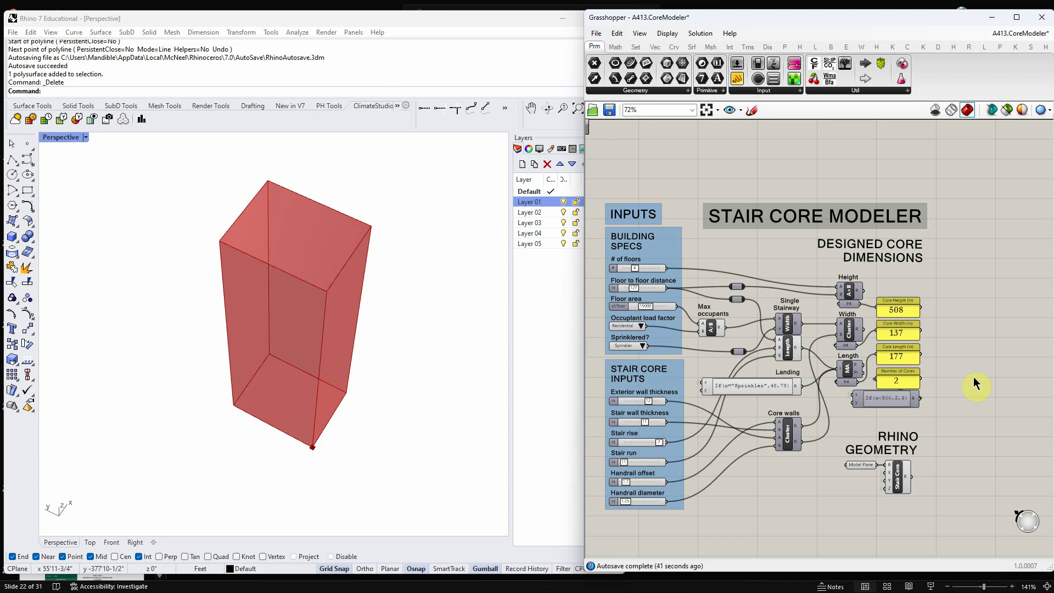
Step: Try to select the previewed stair core volume in Rhino's Perspective viewport
right_drag(459, 448, 421, 408)
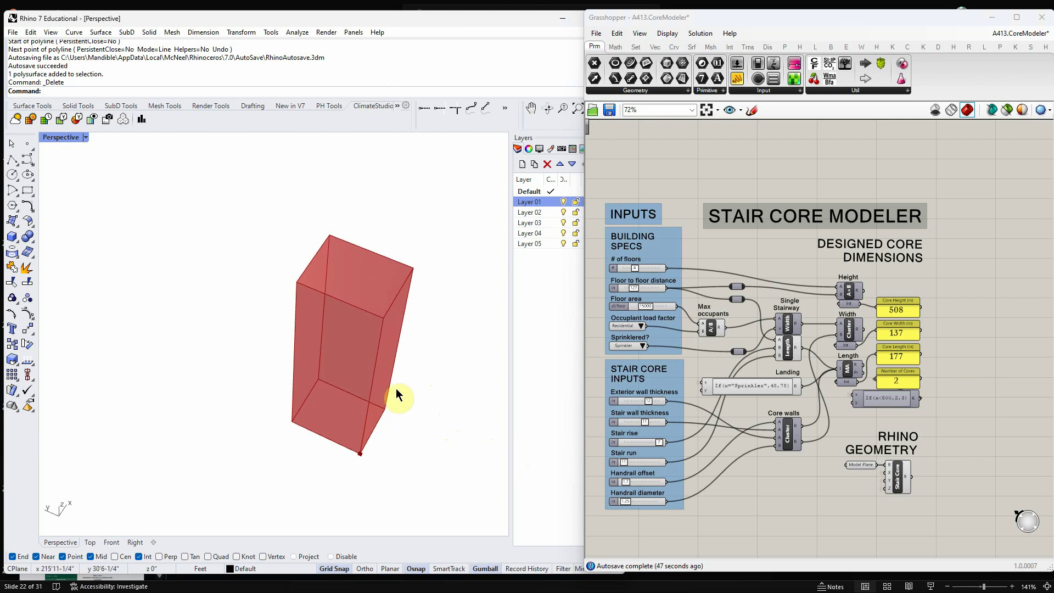
click(358, 318)
drag(437, 485, 233, 204)
drag(462, 482, 253, 319)
drag(455, 437, 268, 287)
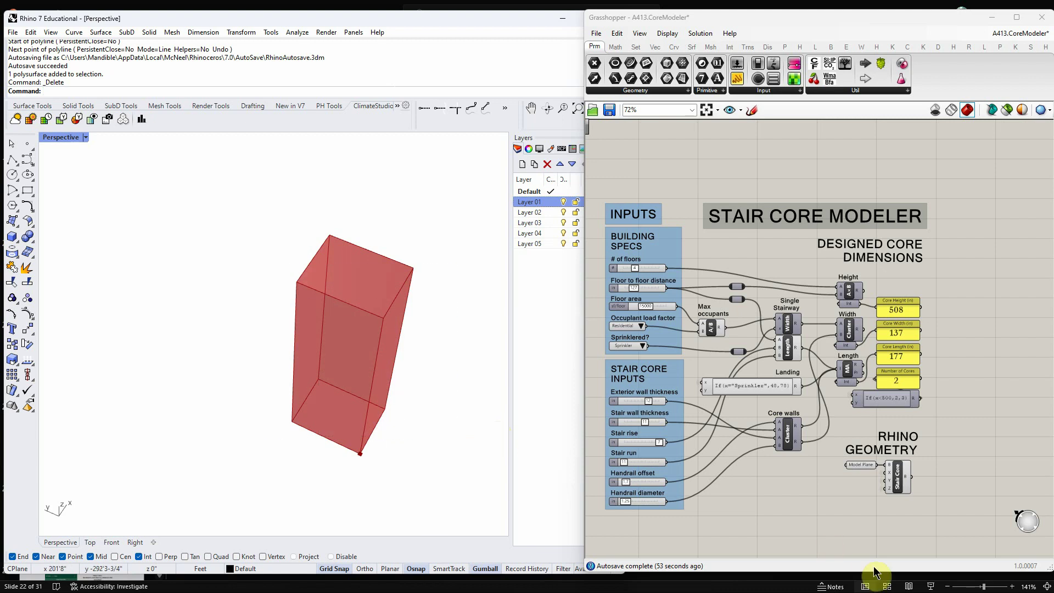
Step: Turn the Stair Core component's preview off and back on
right_click(898, 479)
click(938, 495)
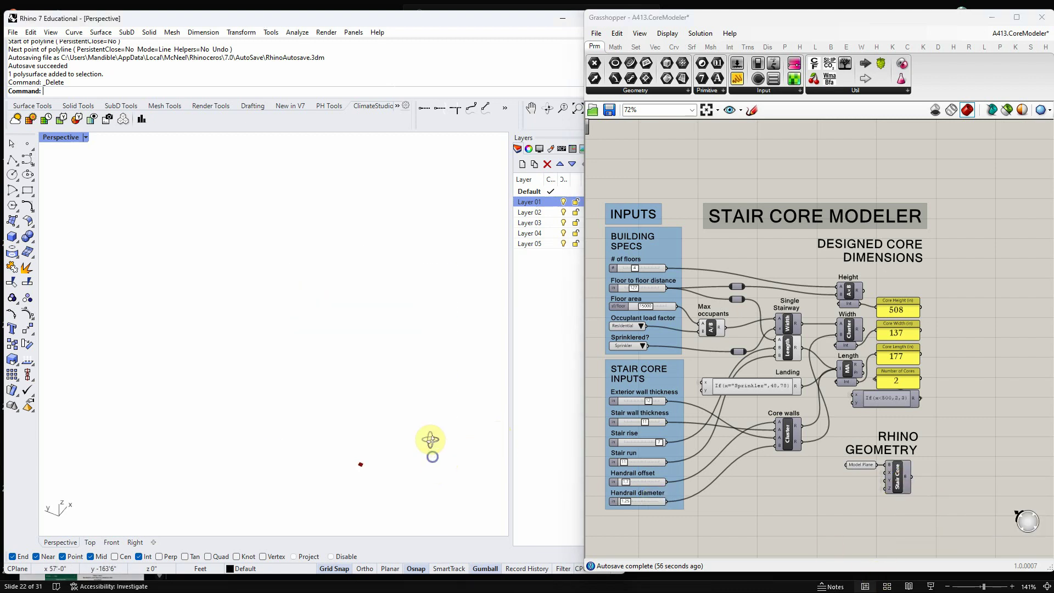
right_click(901, 479)
click(933, 498)
right_drag(463, 508, 414, 496)
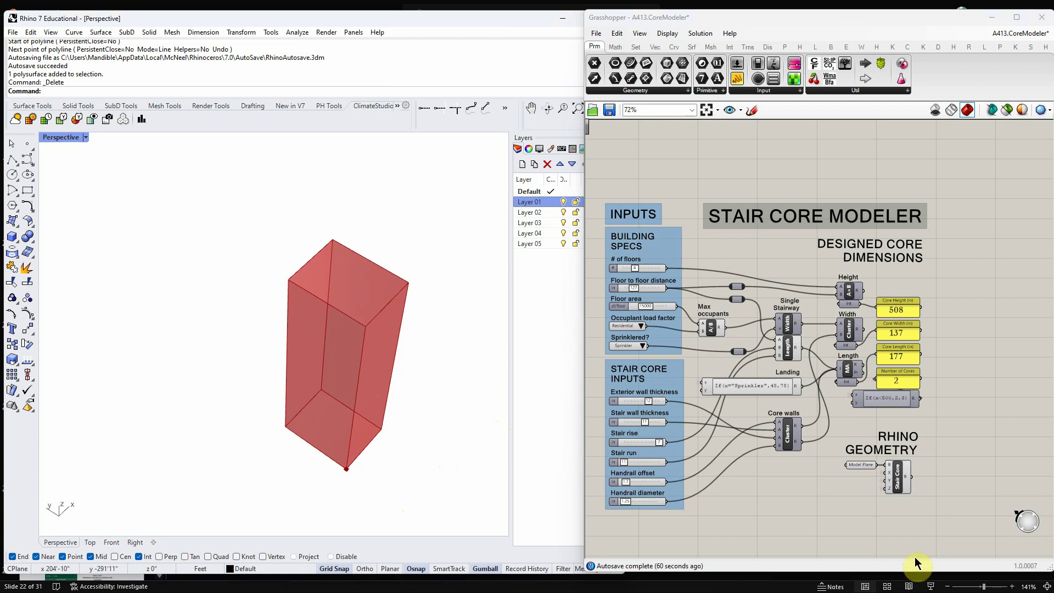
Step: View the bake attributes for the Stair Core component and cancel without baking
right_click(898, 481)
click(928, 522)
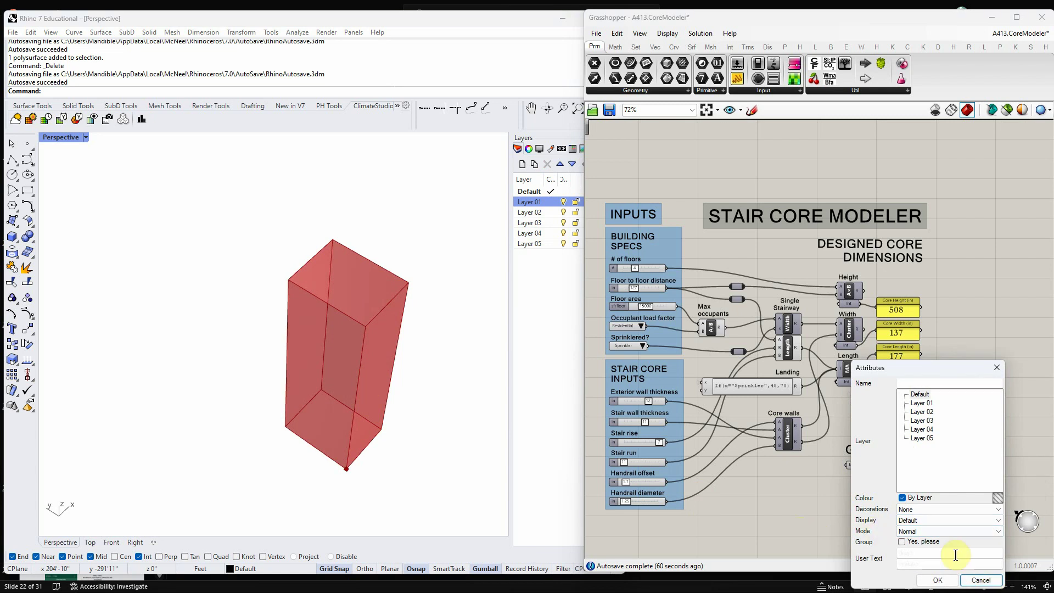
click(981, 581)
right_drag(409, 448, 434, 466)
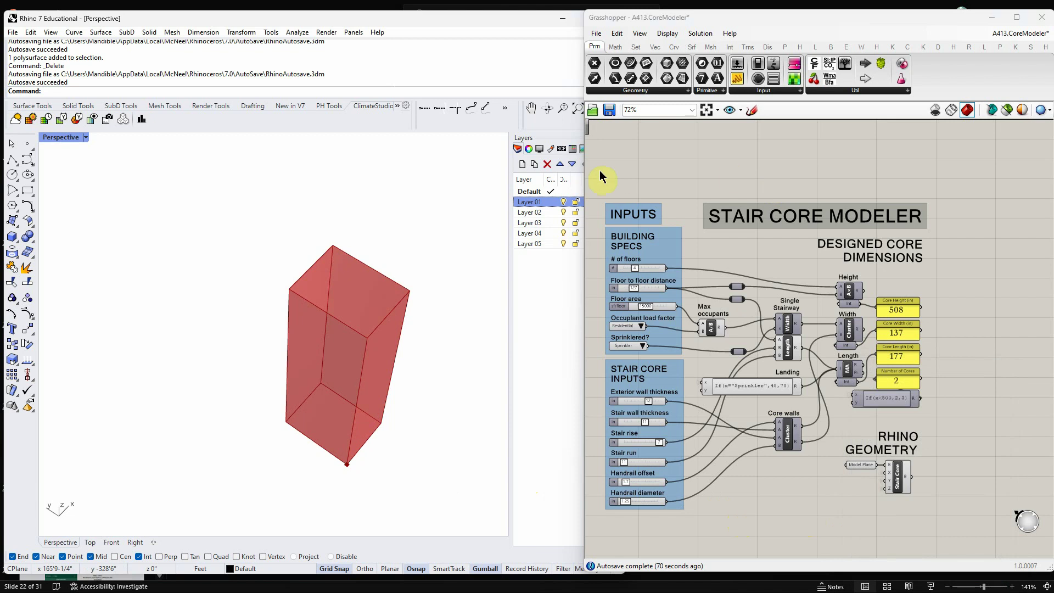
Step: Highlight the Building Specs and Stair Core Inputs groups and clear the selection
click(599, 190)
drag(605, 191, 694, 523)
click(761, 539)
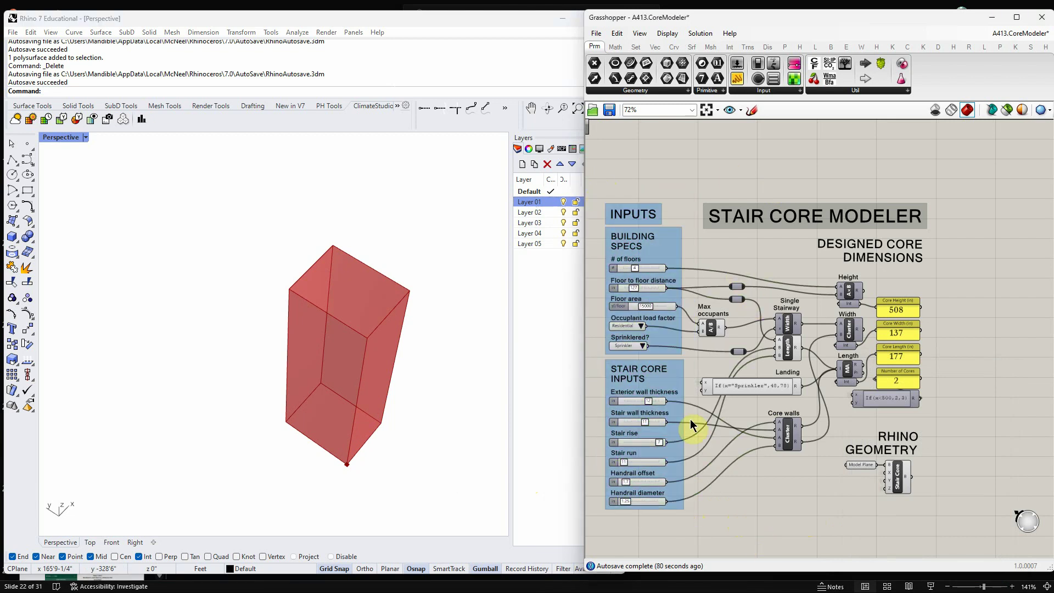
Step: Highlight the Designed Core Dimensions outputs, clear the selection, and review the floor sliders in the Building Specs group
drag(873, 284, 928, 401)
click(941, 483)
click(749, 551)
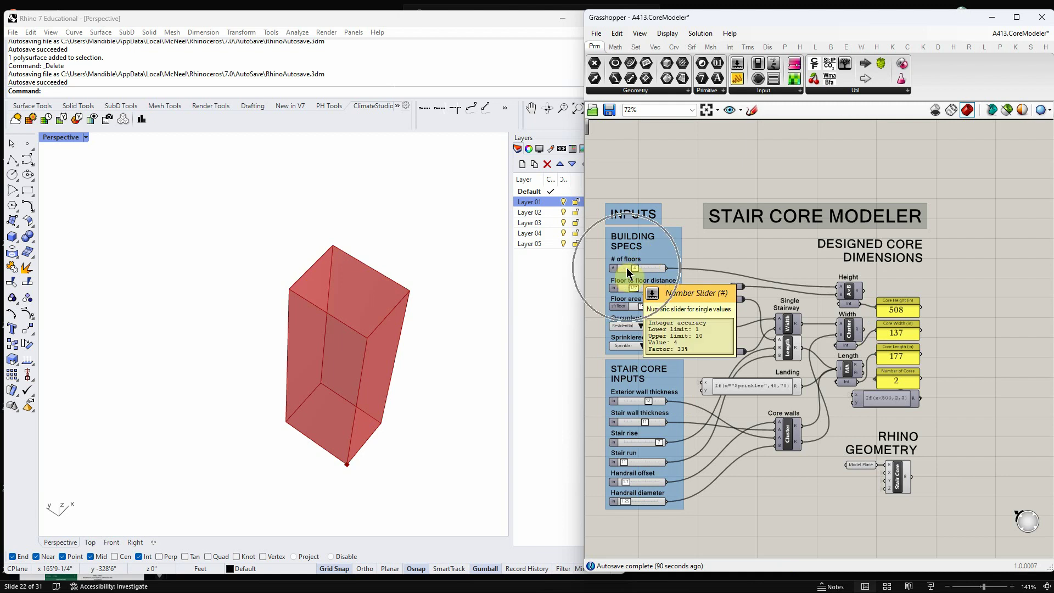
click(625, 285)
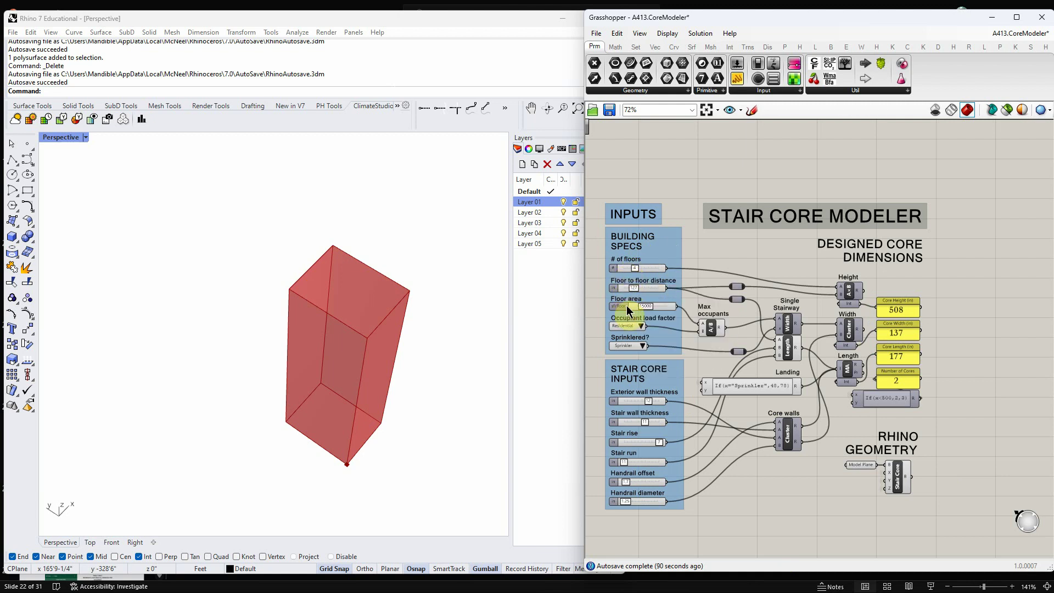
click(732, 519)
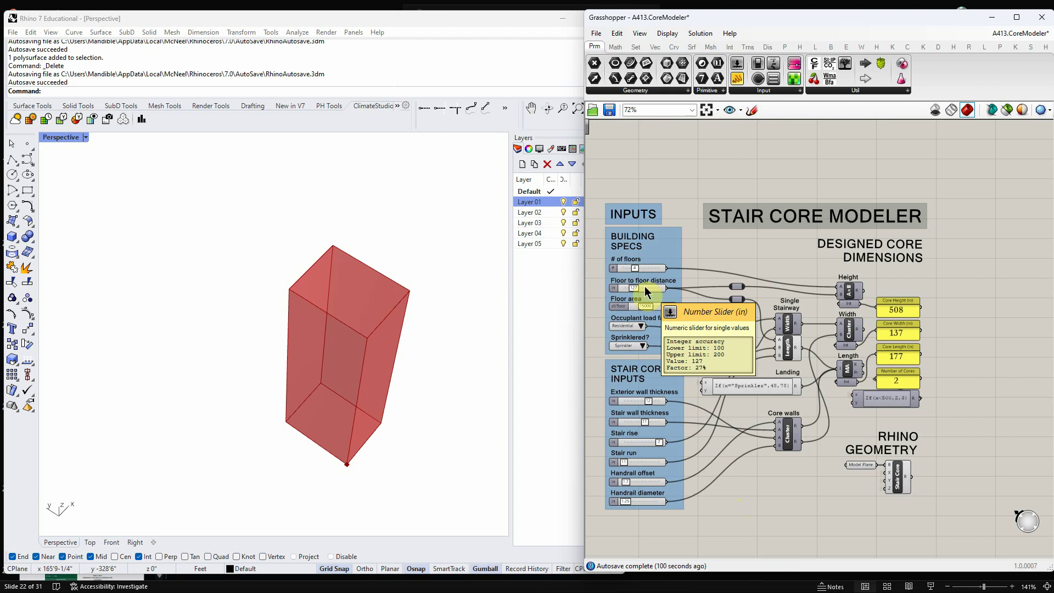
click(719, 520)
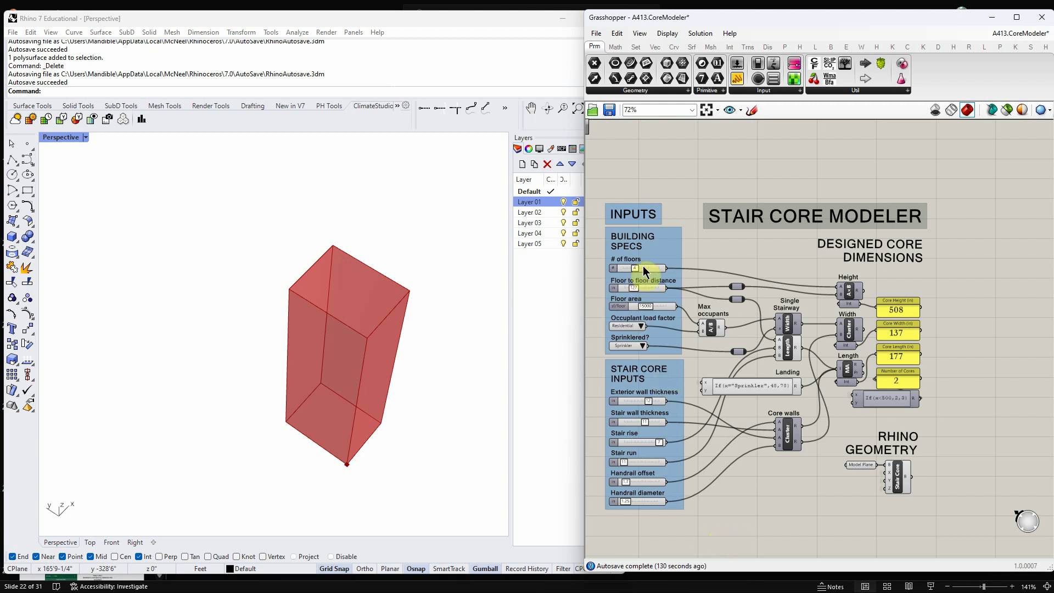
Step: Try the number of floors slider, keep it at 4, and set the floor to floor distance to 125 inches
mouse_move(632, 270)
mouse_down()
mouse_move(643, 271)
mouse_move(631, 271)
mouse_move(637, 291)
mouse_move(644, 268)
mouse_move(635, 268)
mouse_up()
right_drag(445, 347, 440, 336)
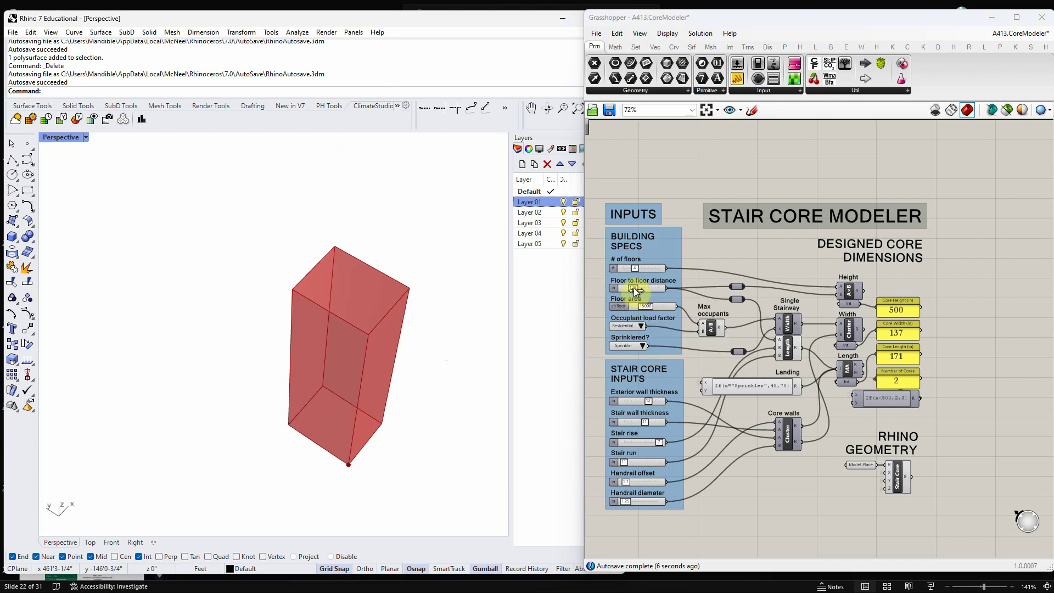
right_drag(474, 353, 366, 319)
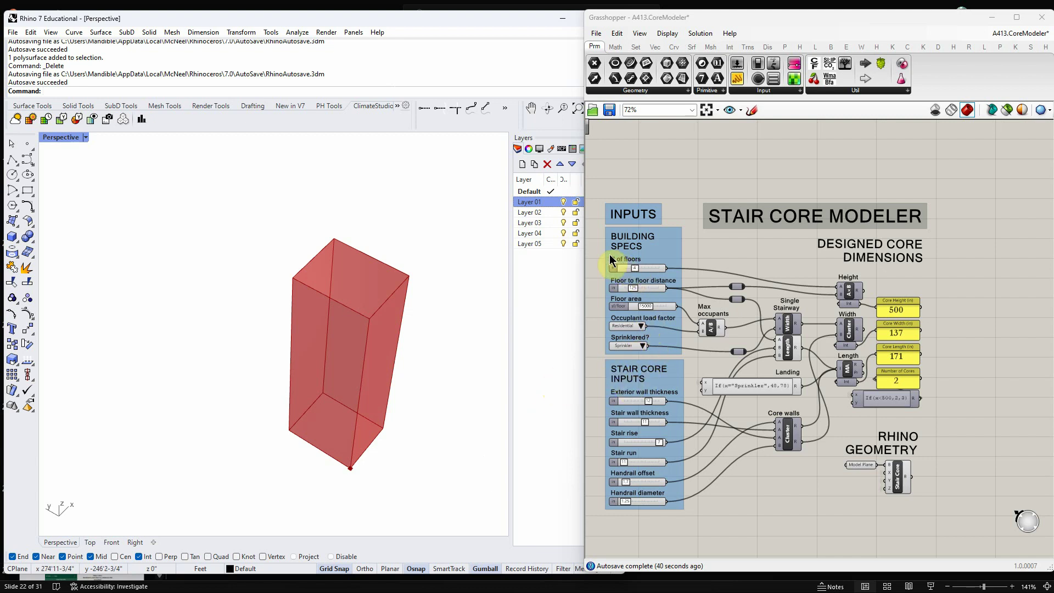
Step: Highlight the floor count, floor to floor distance and floor area inputs, clear the selection, and check the occupant load factor options
drag(595, 250, 687, 311)
click(713, 266)
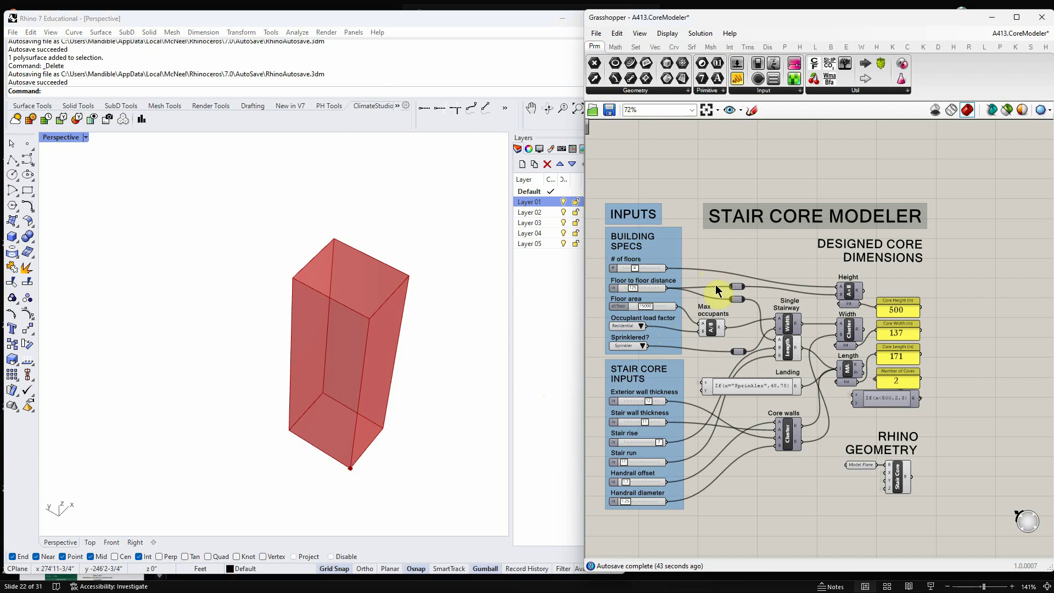
click(642, 327)
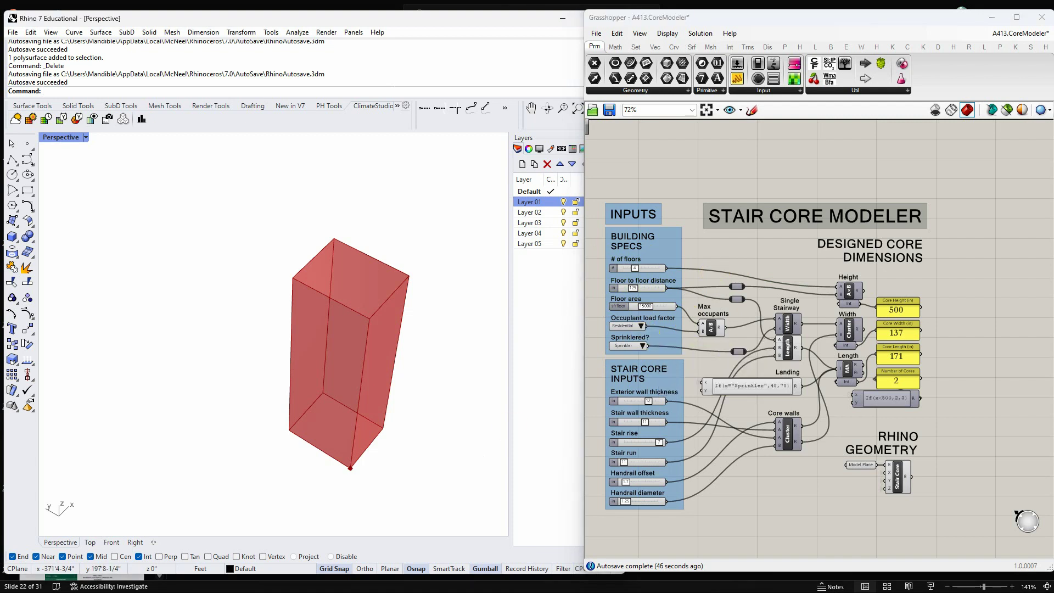
Step: Switch to the browser and look back through Chapter 10 of the 2021 International Building Code to section 1006.3.4
key(alt+Tab)
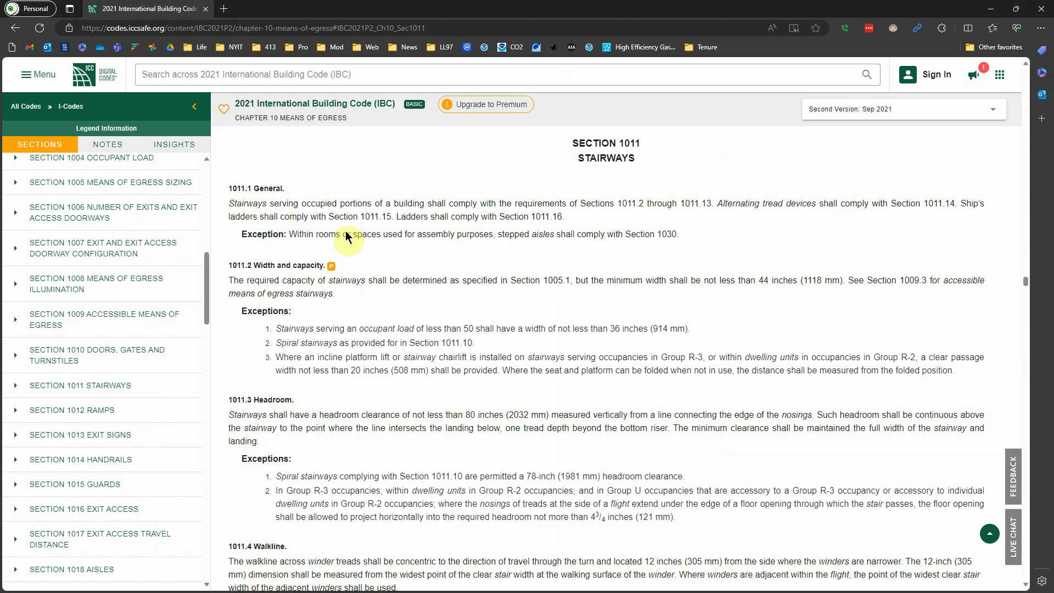
scroll(352, 233, up, 4)
scroll(351, 239, up, 20)
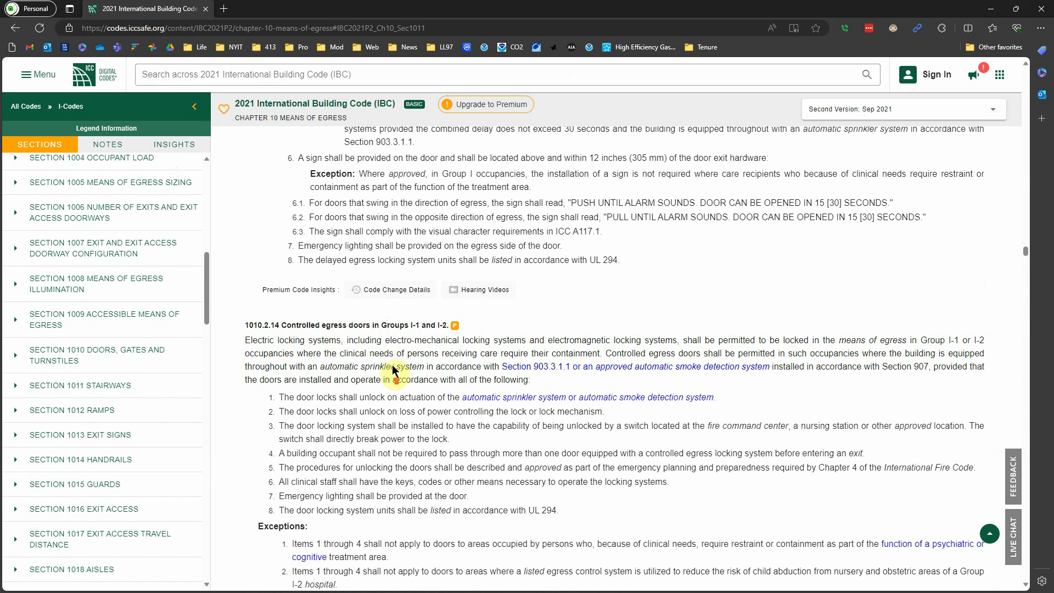
scroll(391, 360, up, 11)
drag(207, 305, 217, 186)
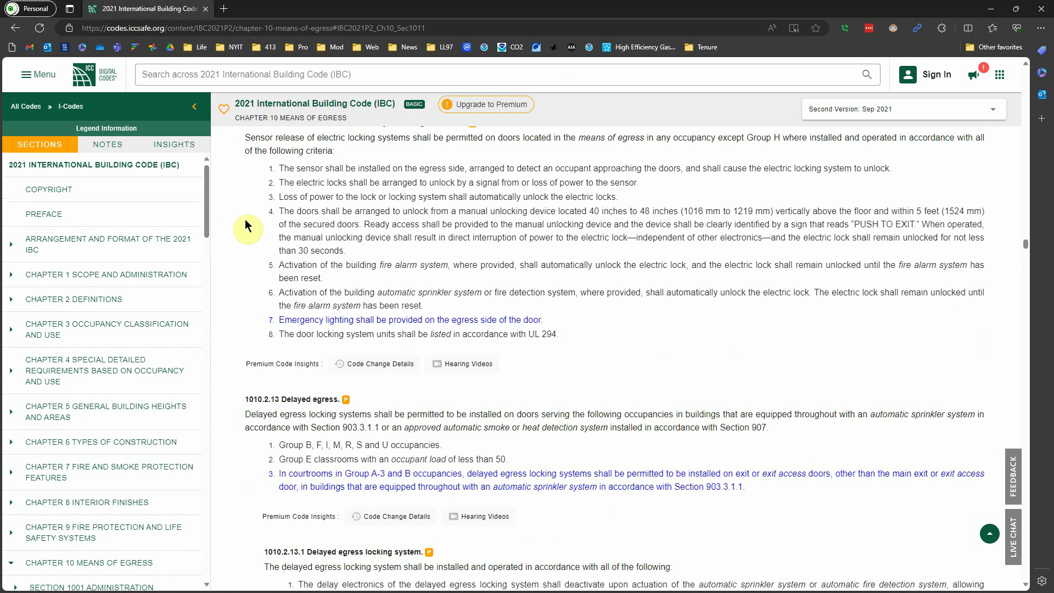
scroll(636, 348, up, 20)
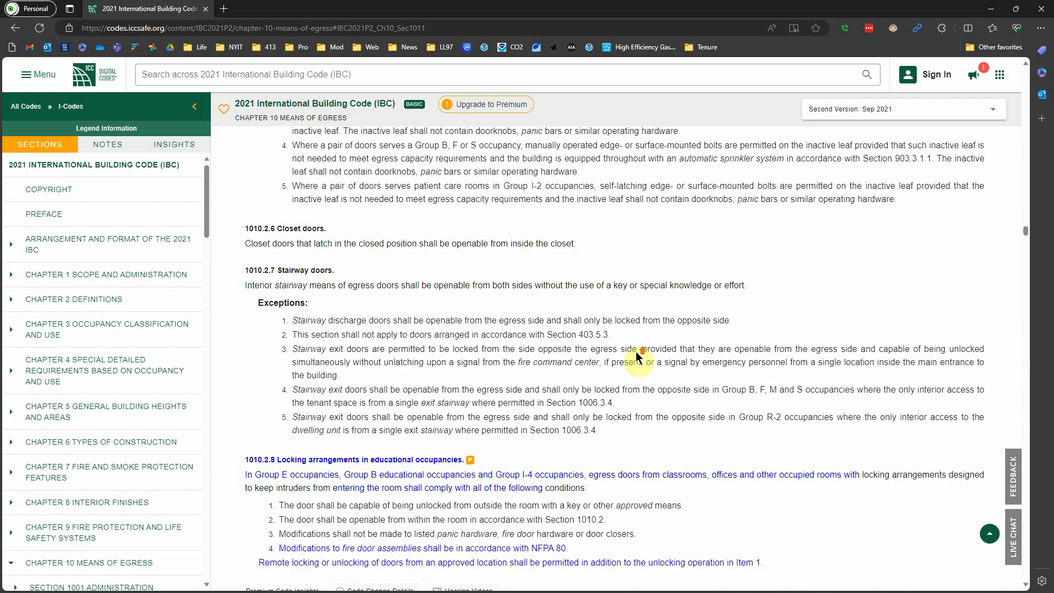
scroll(635, 360, up, 20)
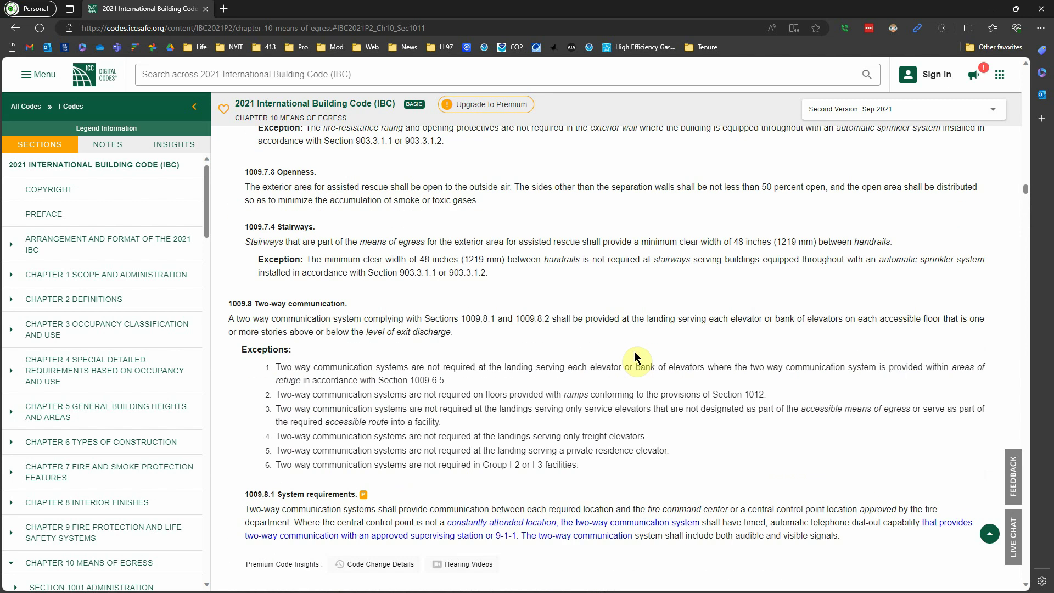
scroll(630, 366, up, 15)
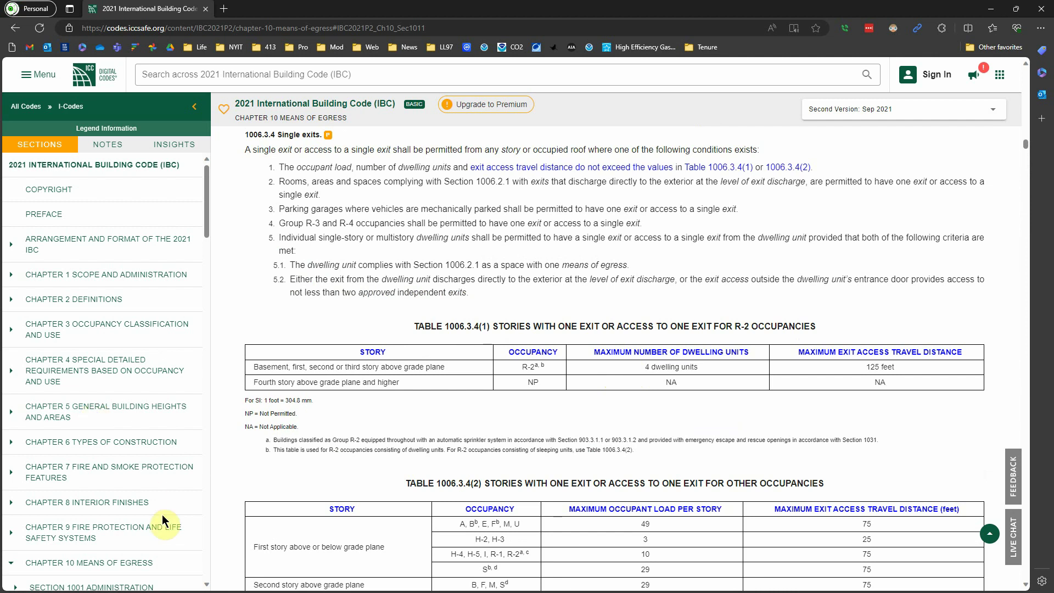
Step: Locate Chapter 10 Means of Egress in the building code's contents list and return to Grasshopper
drag(207, 196, 209, 245)
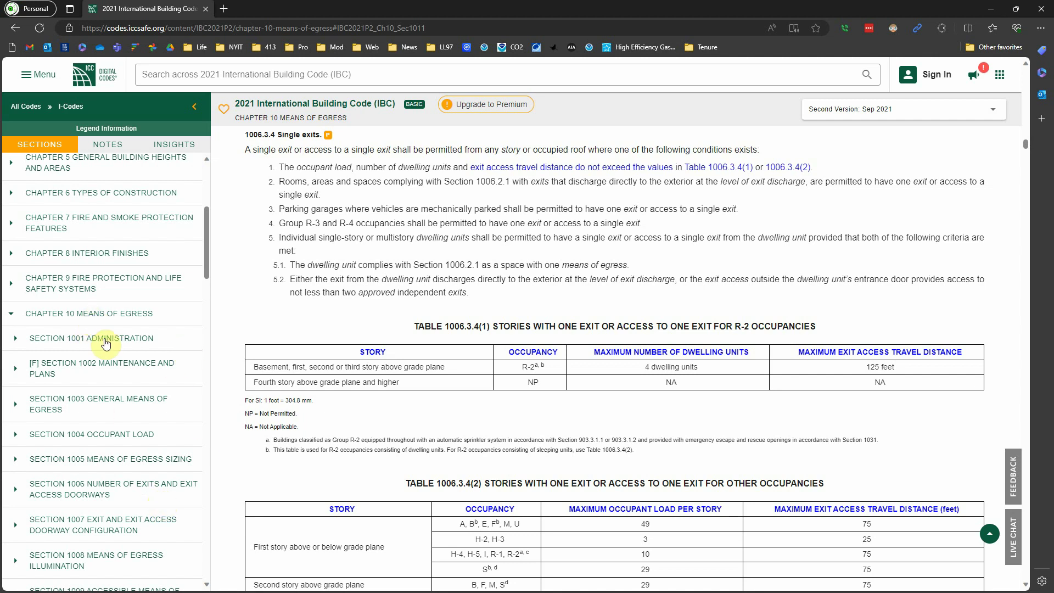
click(107, 317)
click(70, 317)
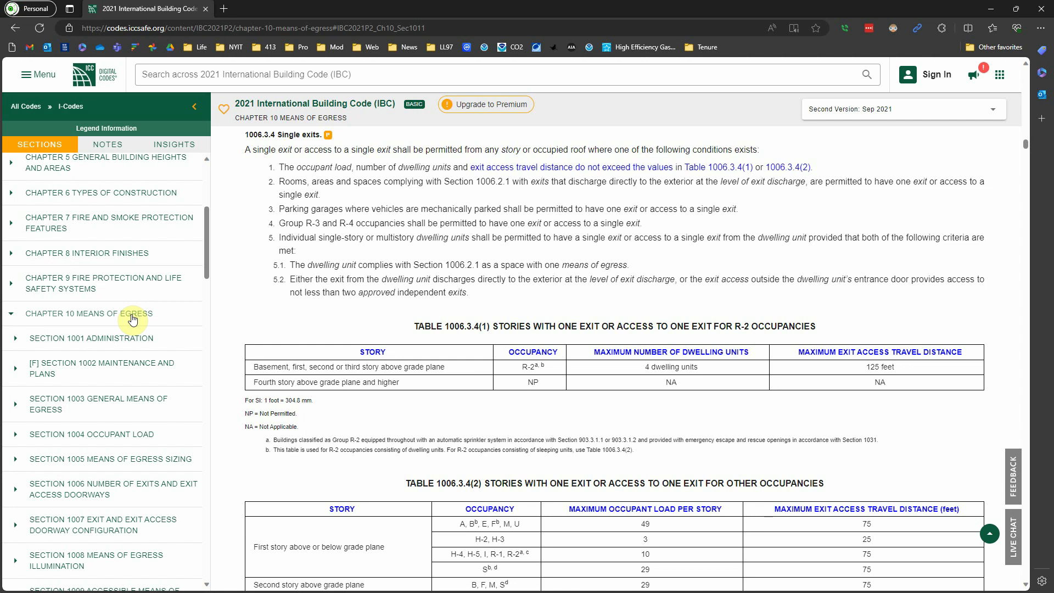
click(985, 6)
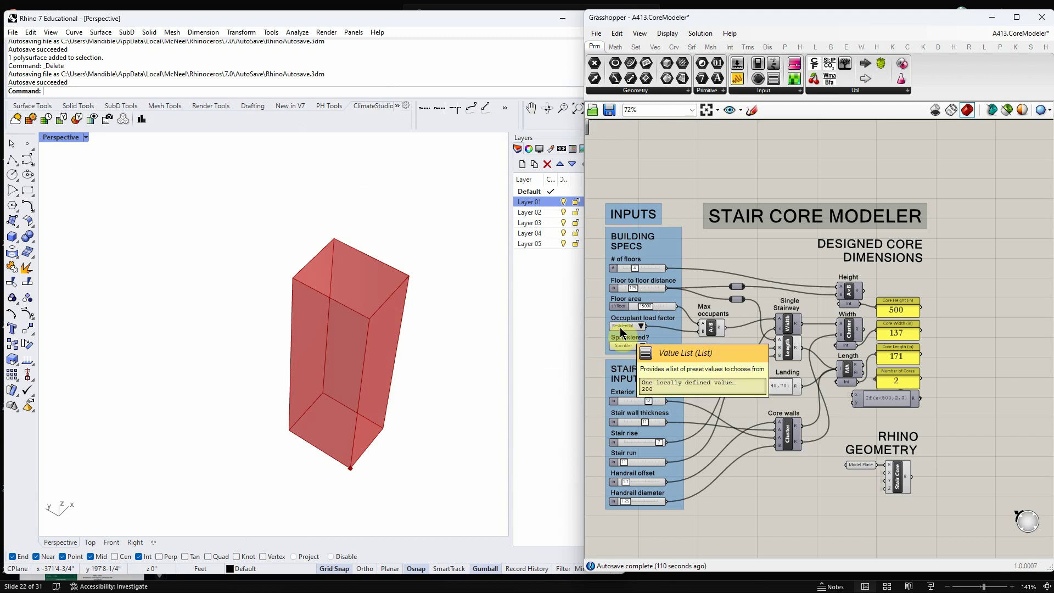
Step: Switch to PowerPoint and show slide 23 with the building code site, followed by slide 24 with Table 1004.5
key(alt+Tab)
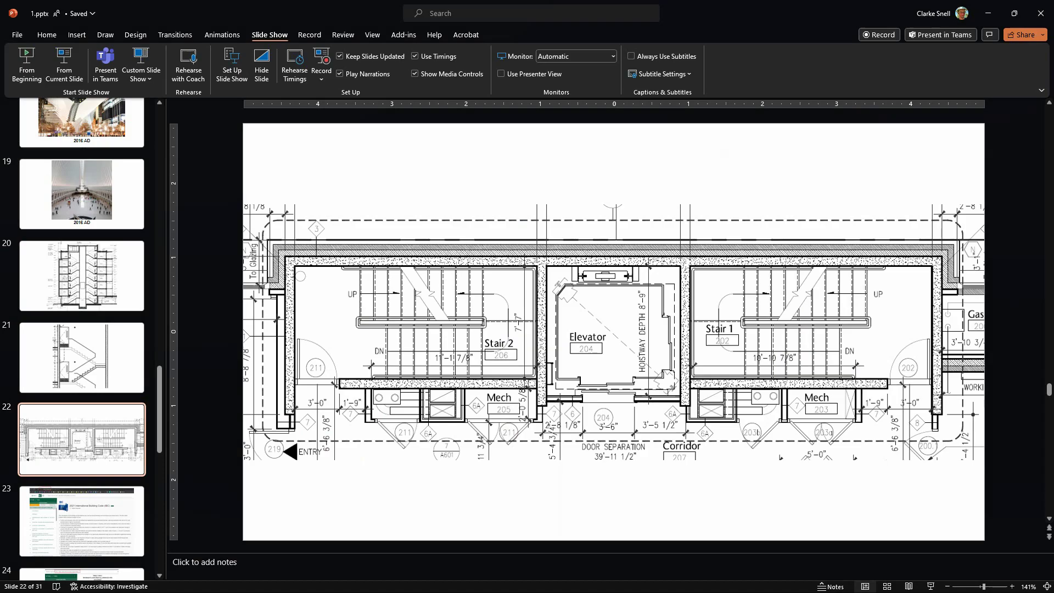
scroll(88, 425, up, 2)
scroll(91, 429, down, 3)
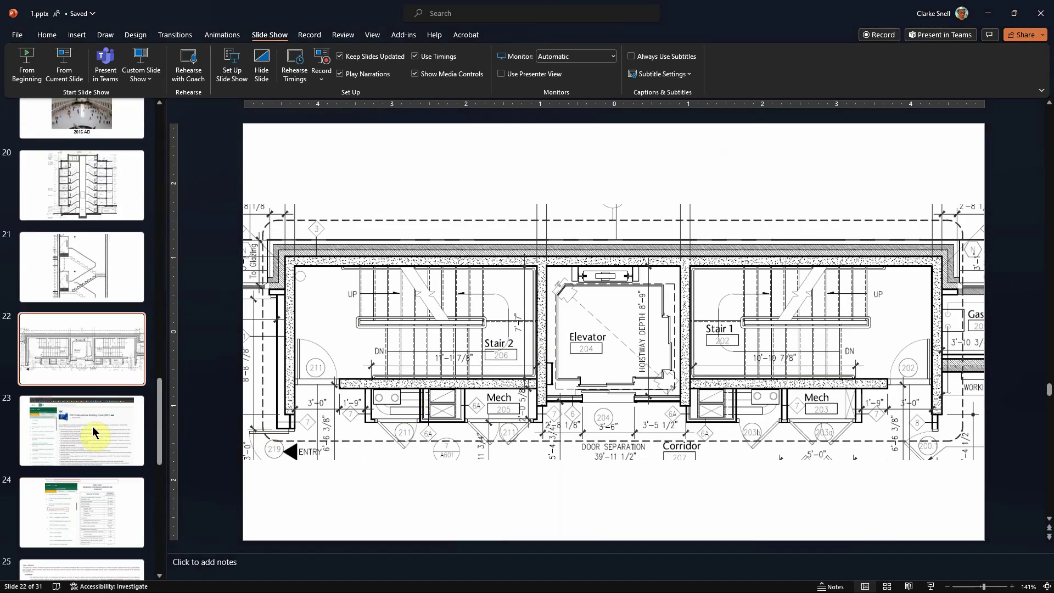
click(105, 431)
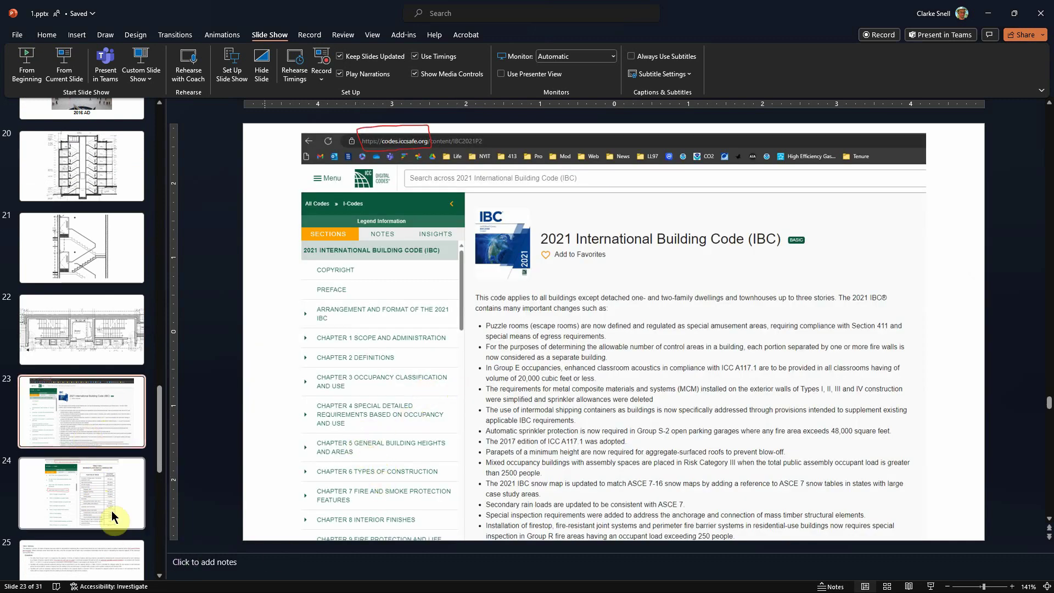
click(88, 495)
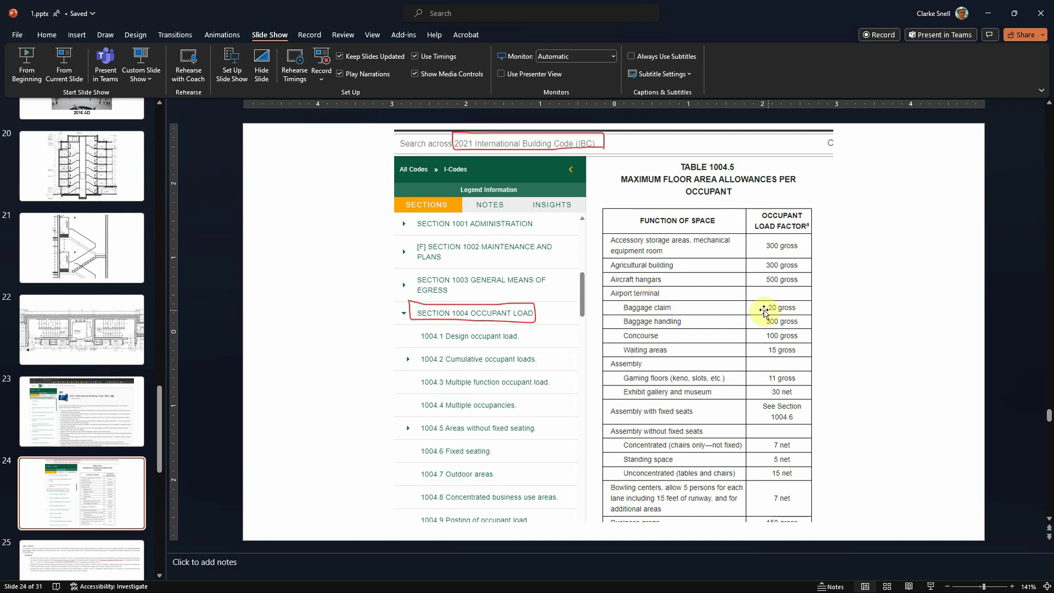
Step: Examine the functions of space and their occupant load factors in Table 1004.5 and return to Grasshopper
click(783, 313)
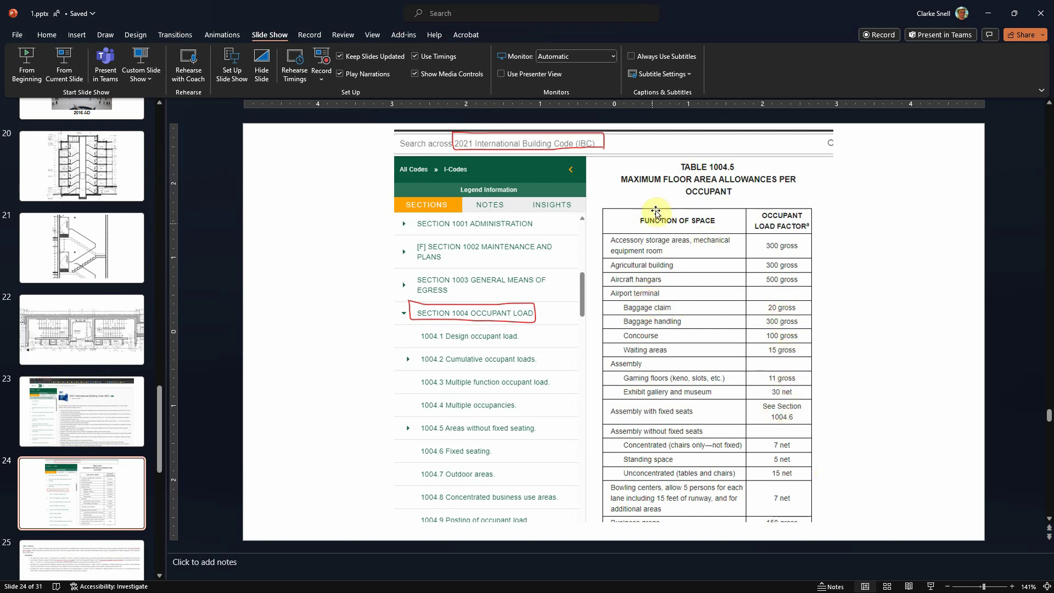
click(649, 248)
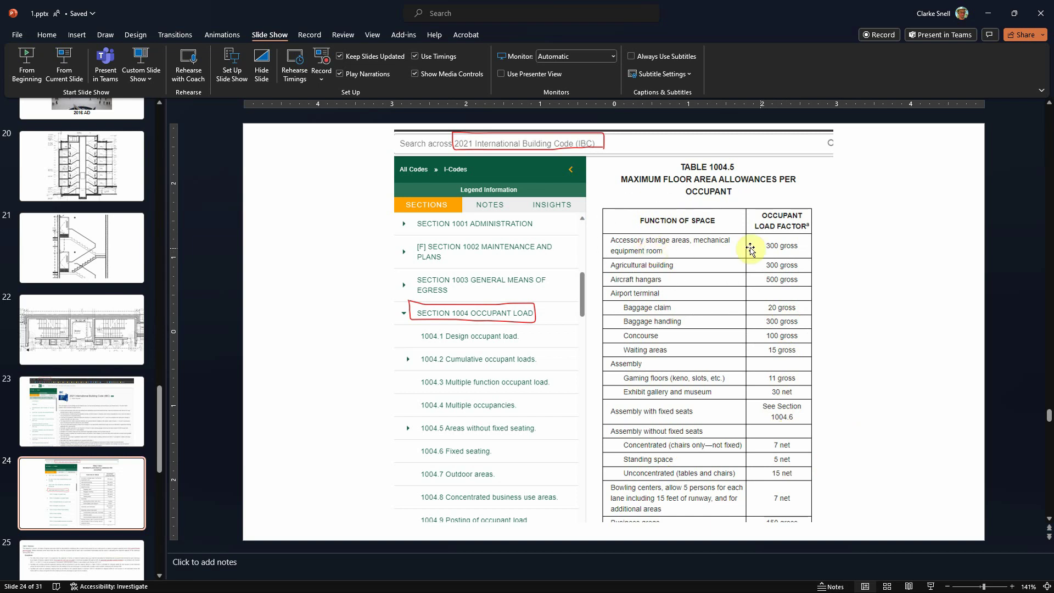
click(786, 249)
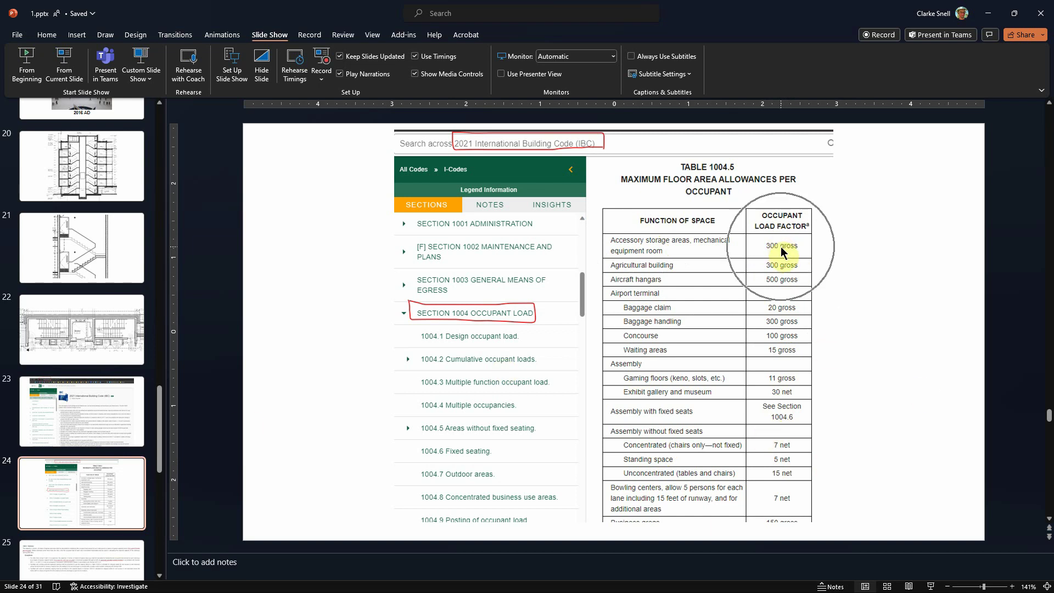
click(636, 250)
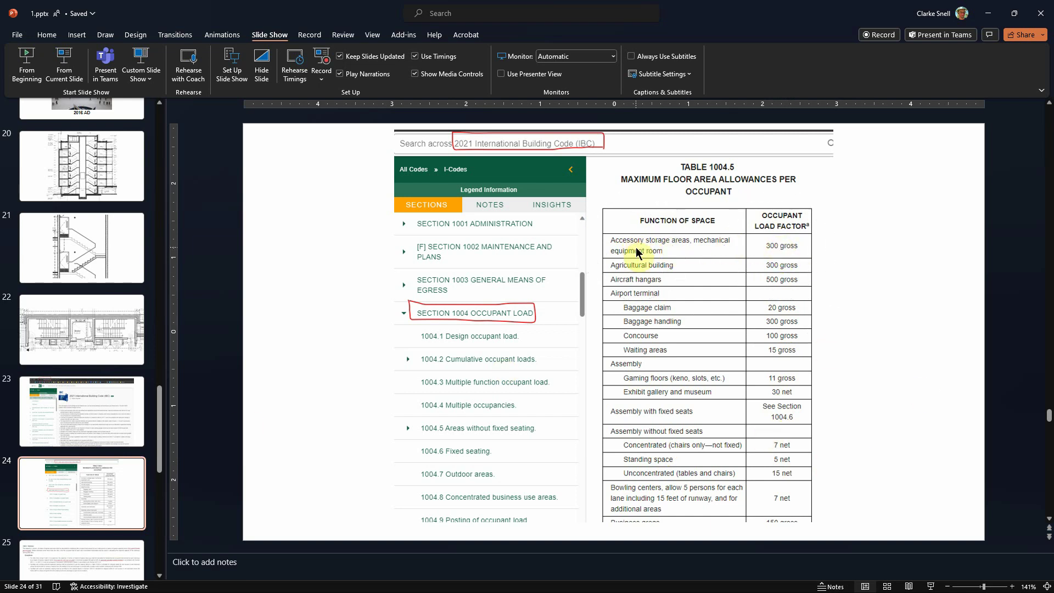
key(ctrl)
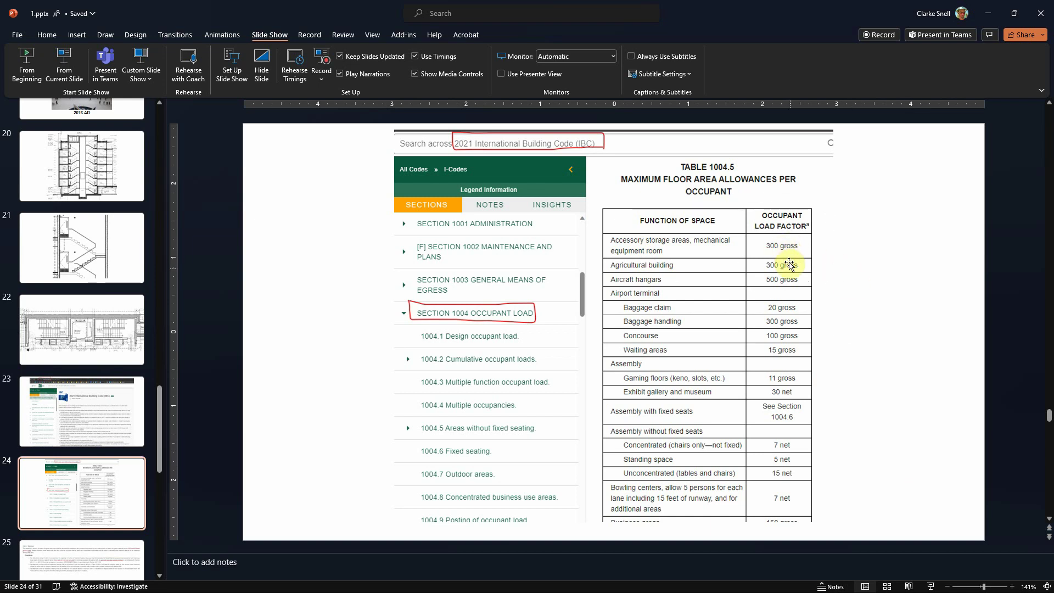
click(795, 385)
click(865, 420)
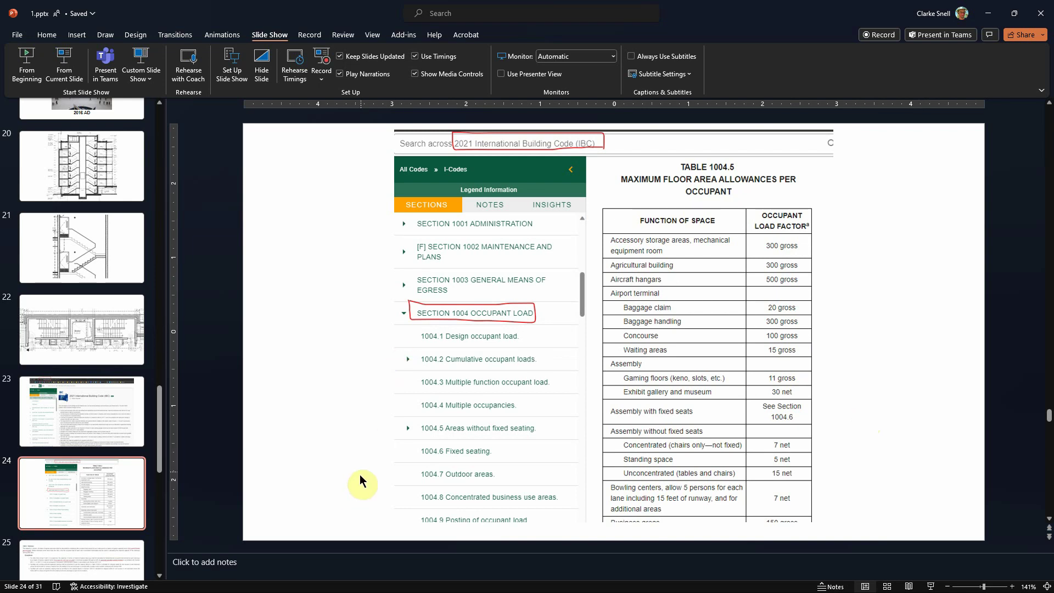
scroll(94, 485, down, 2)
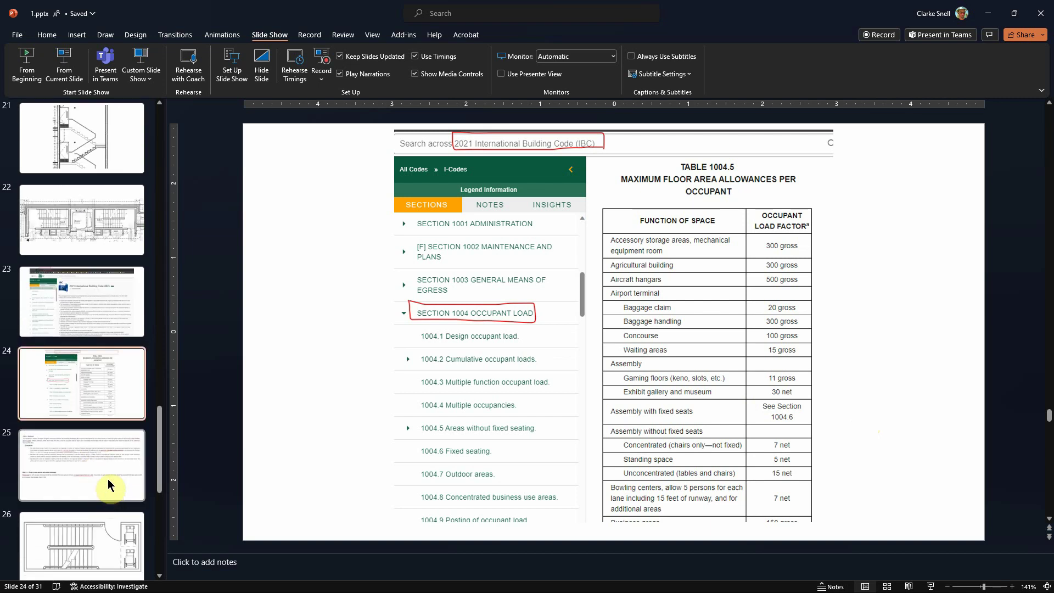
key(ctrl)
key(ctrl)
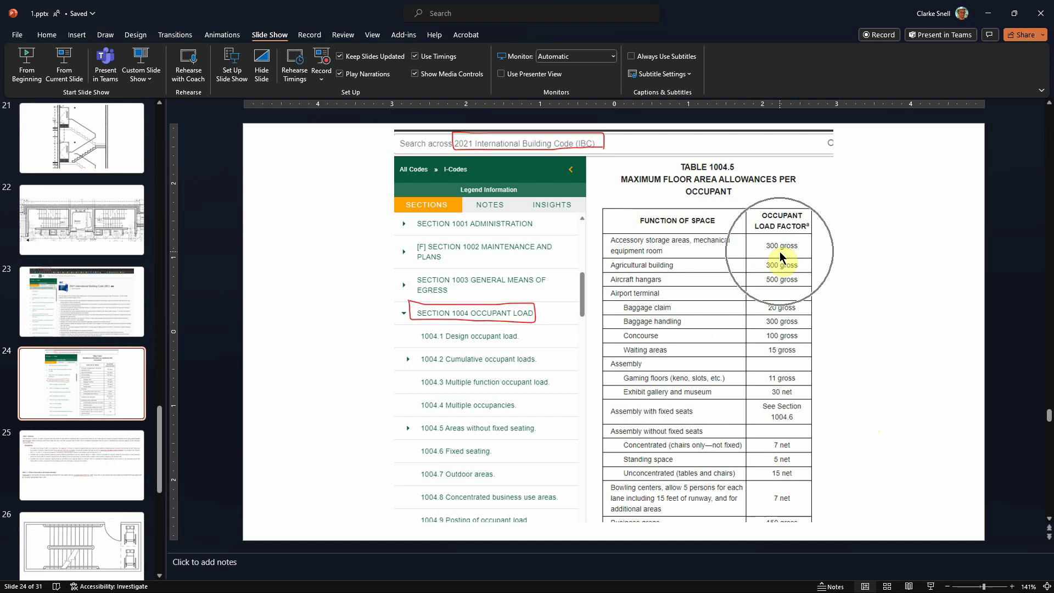
click(992, 17)
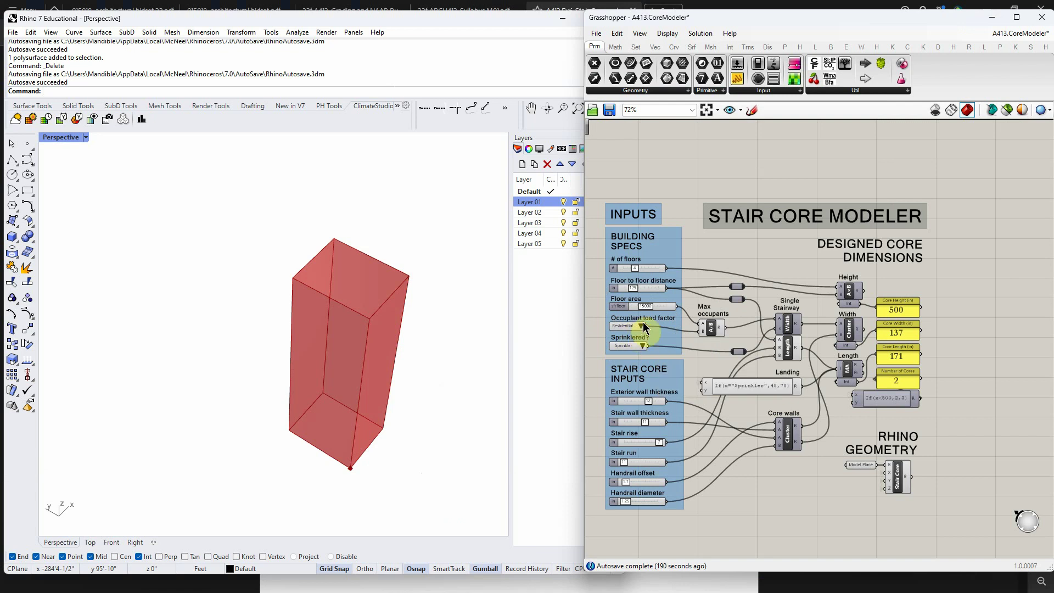
Step: Review the occupant load factor's value list constants, highlighting the Gallery and Warehouse values, and cancel without changes
click(641, 327)
double_click(628, 328)
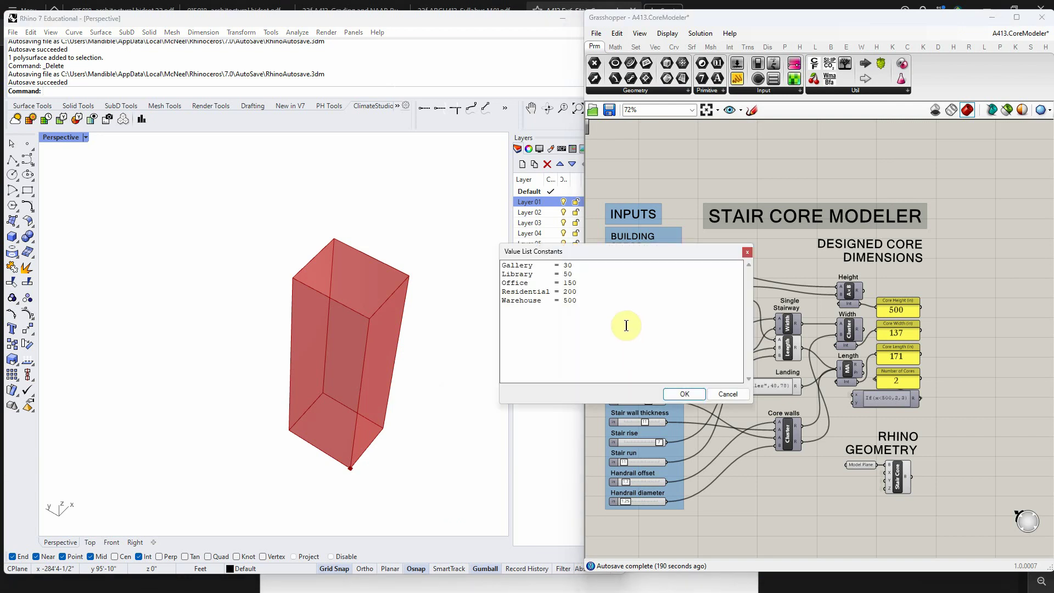
drag(588, 256, 812, 265)
click(793, 276)
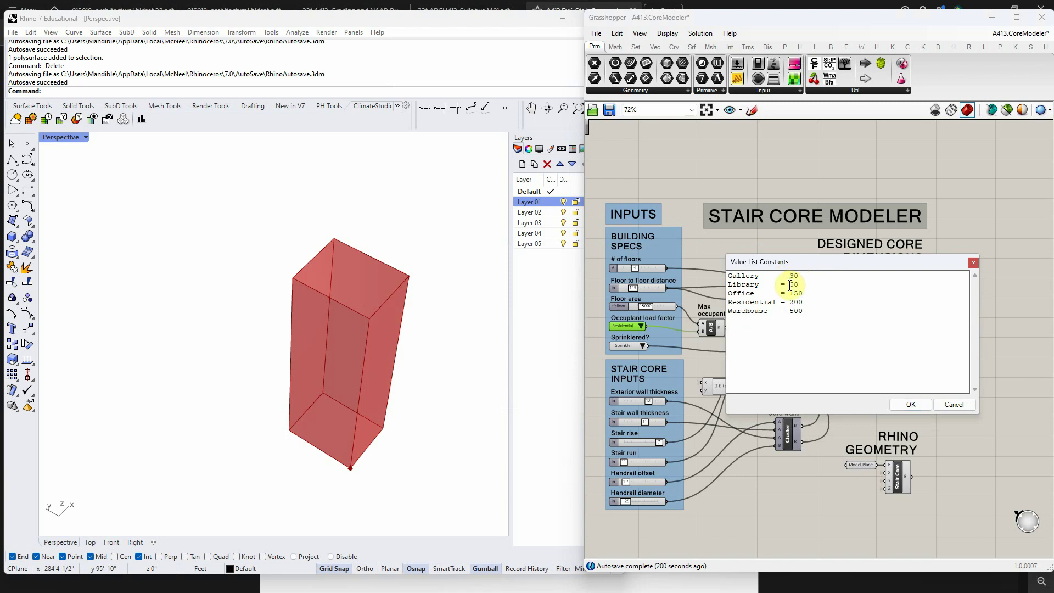
drag(746, 284, 763, 285)
click(779, 352)
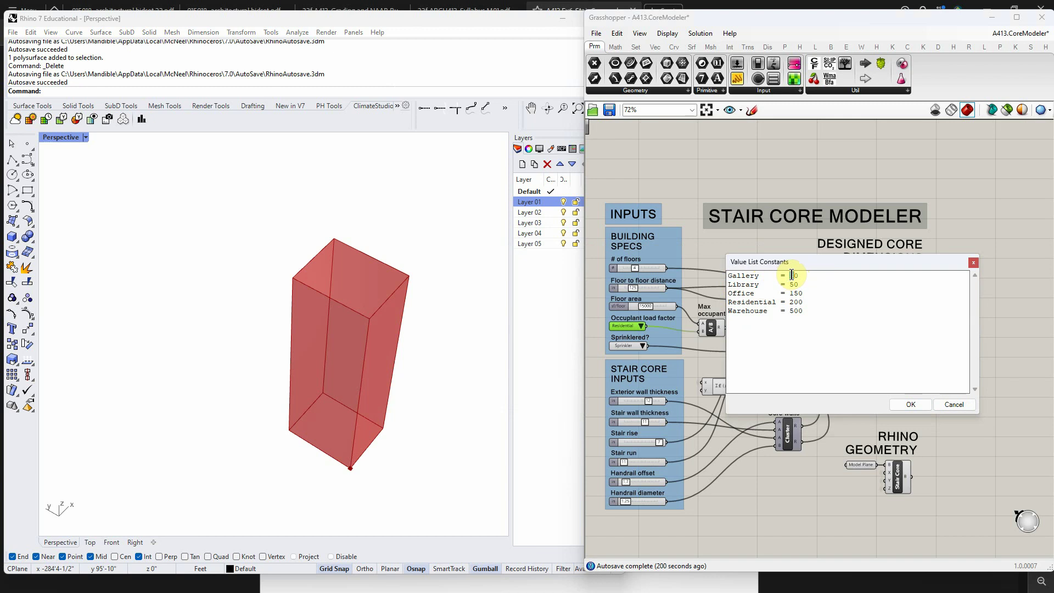
double_click(796, 311)
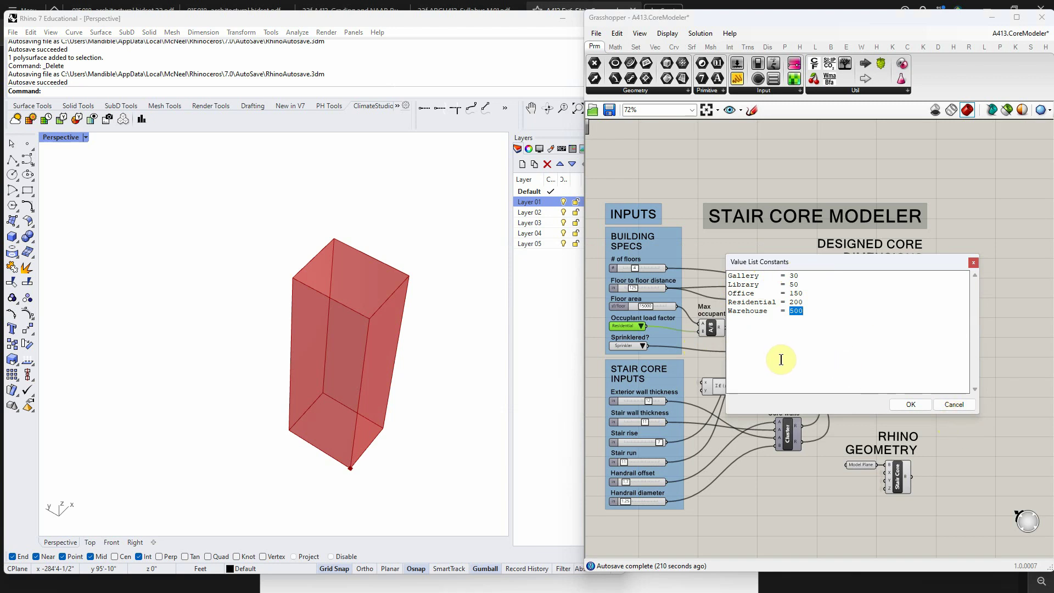
click(954, 406)
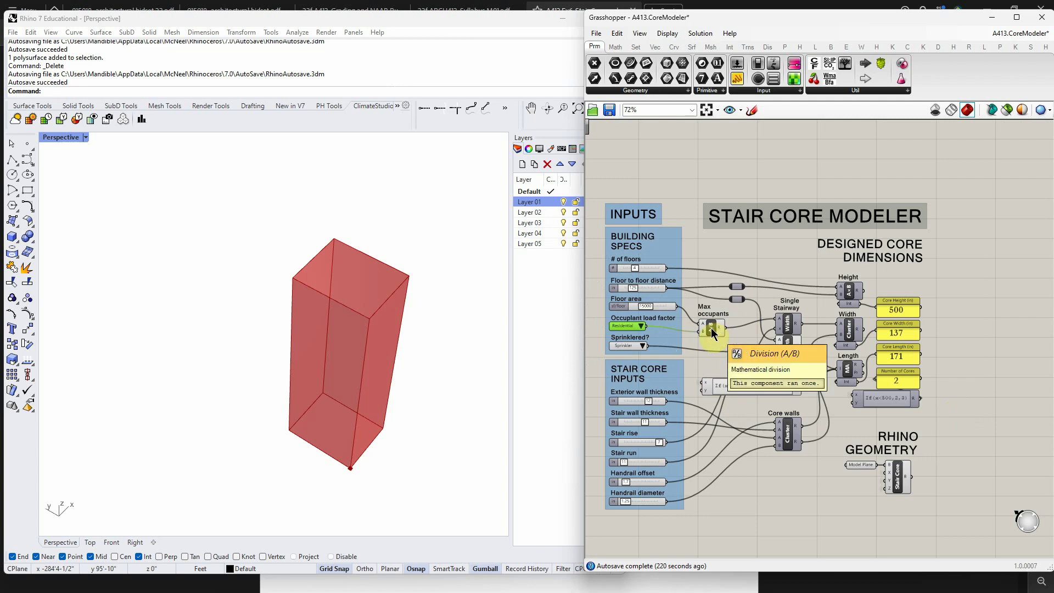
Step: Try the Warehouse, Office and Library options in turn for the occupant load factor
click(642, 326)
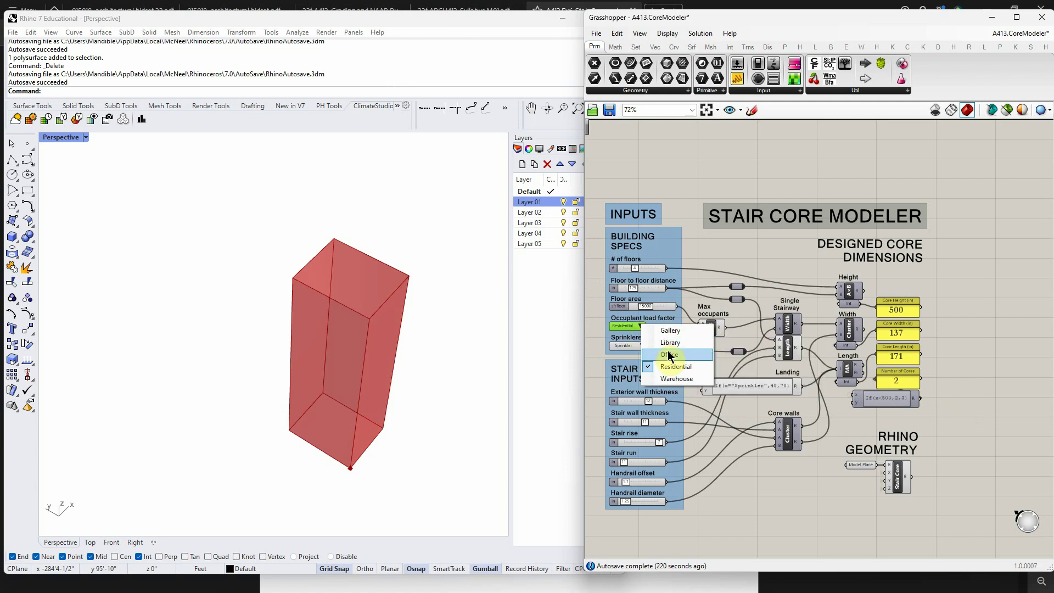
click(671, 380)
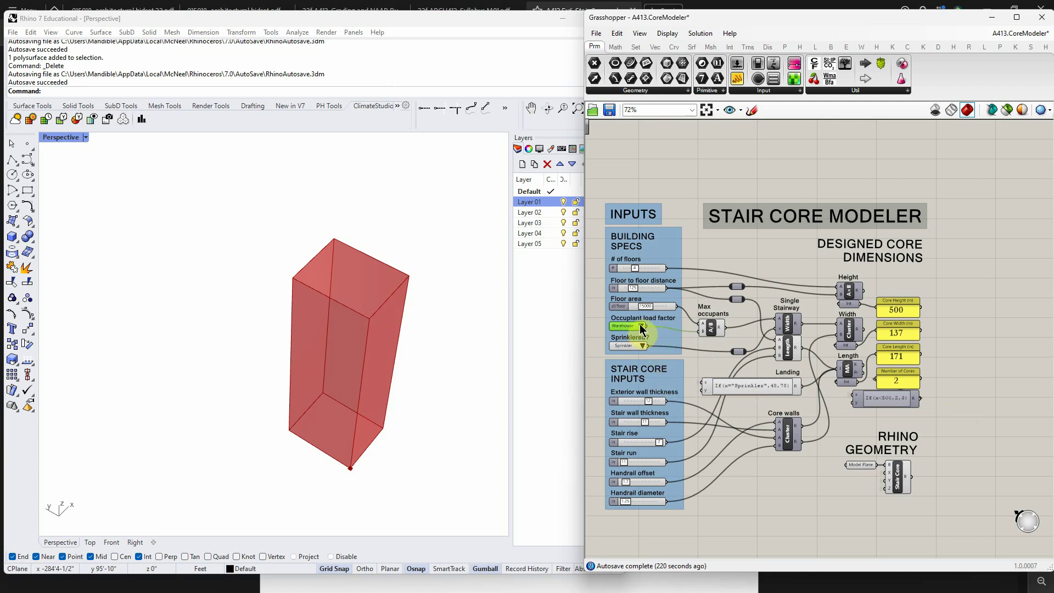
click(643, 326)
click(670, 356)
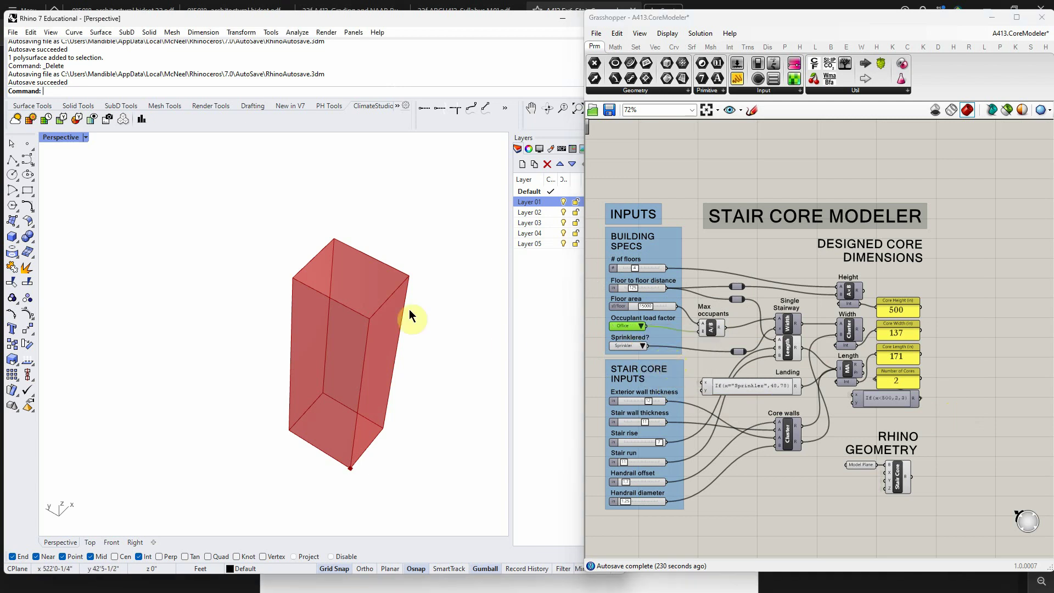
click(641, 326)
click(669, 345)
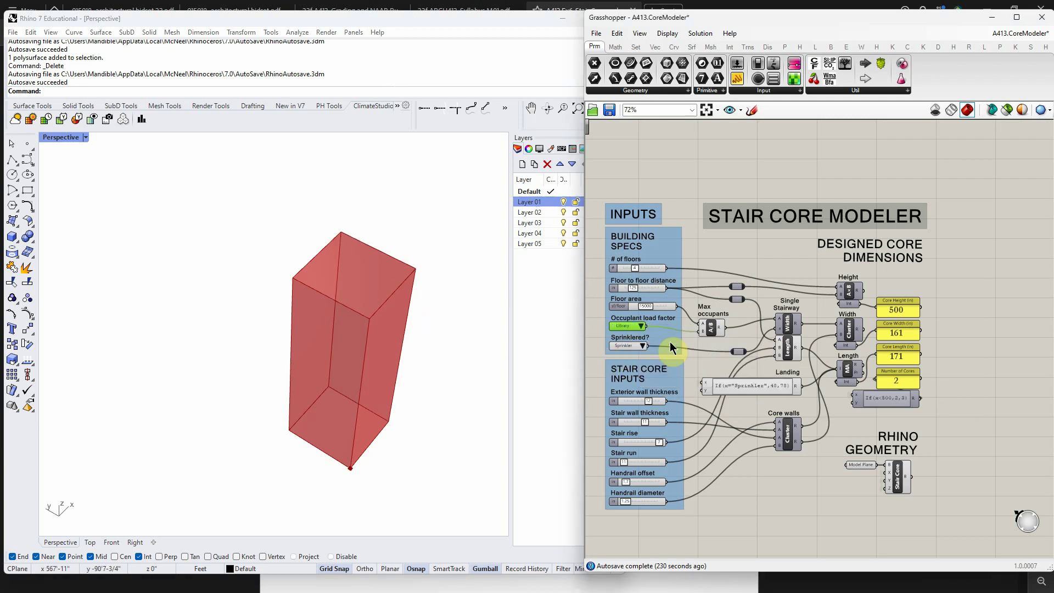
Step: Compare the stair core model under the Gallery and Warehouse occupant load factors
right_drag(386, 279, 395, 314)
scroll(365, 313, up, 3)
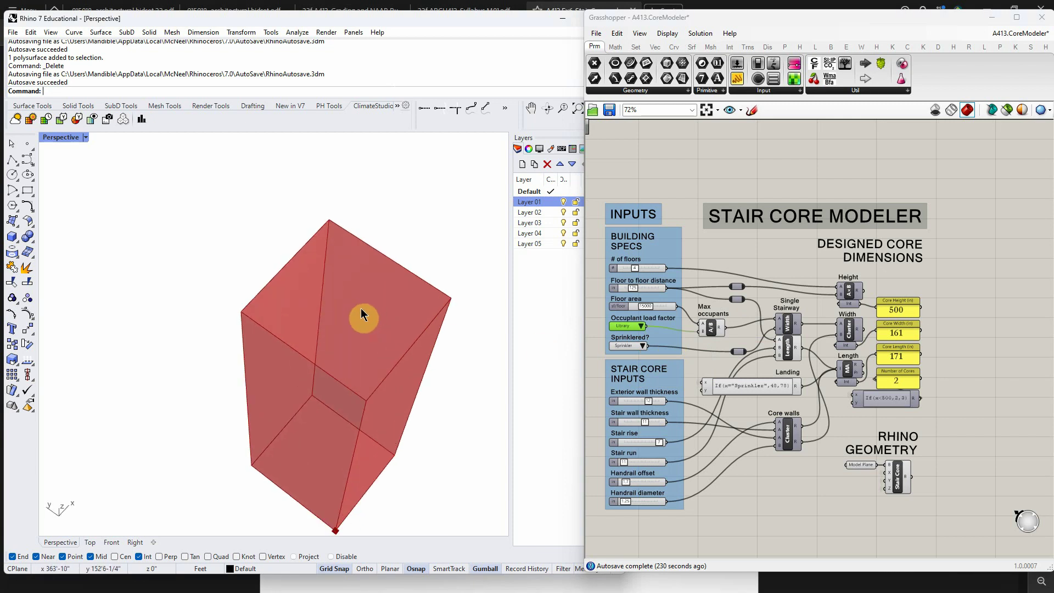
click(641, 326)
click(659, 333)
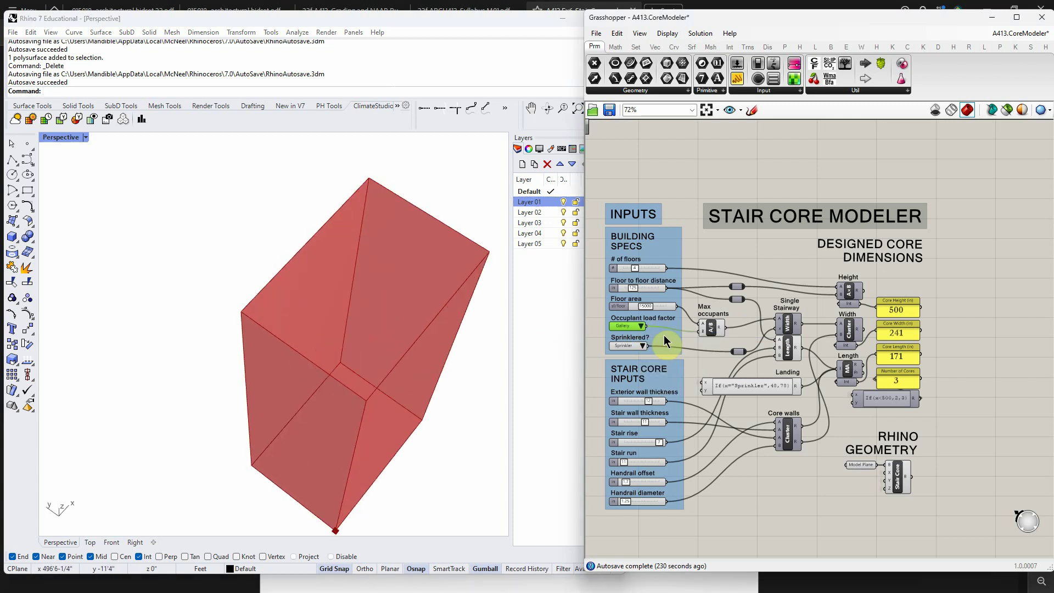
click(642, 327)
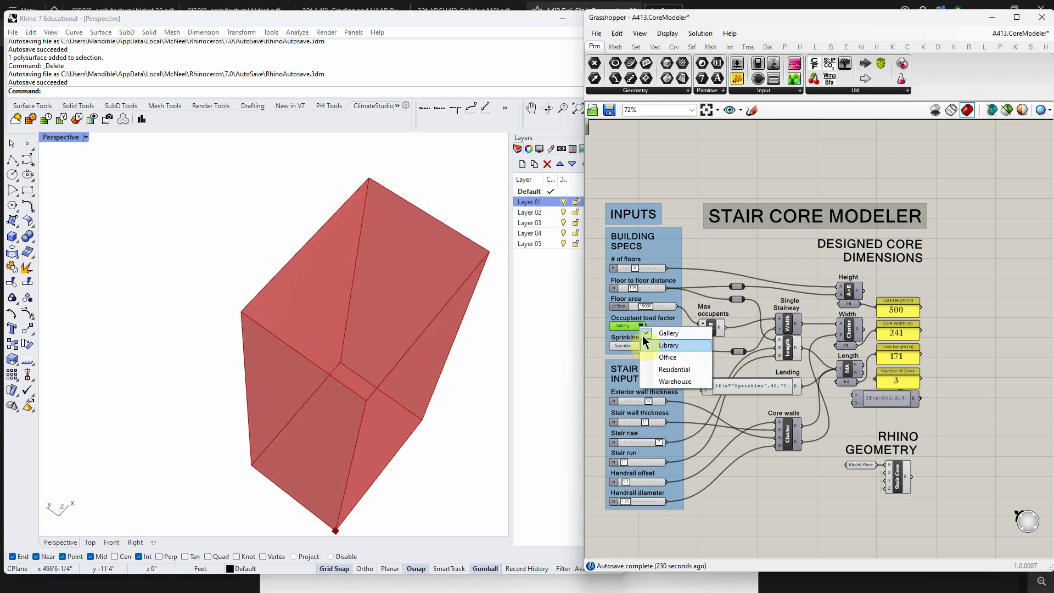
click(671, 383)
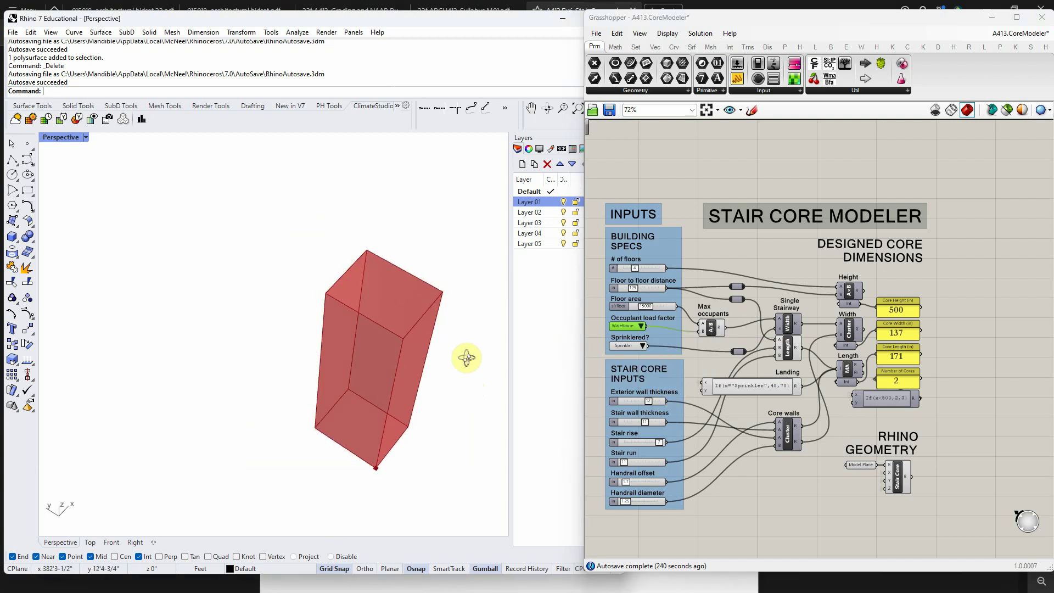
right_drag(490, 409, 438, 381)
scroll(442, 349, up, 2)
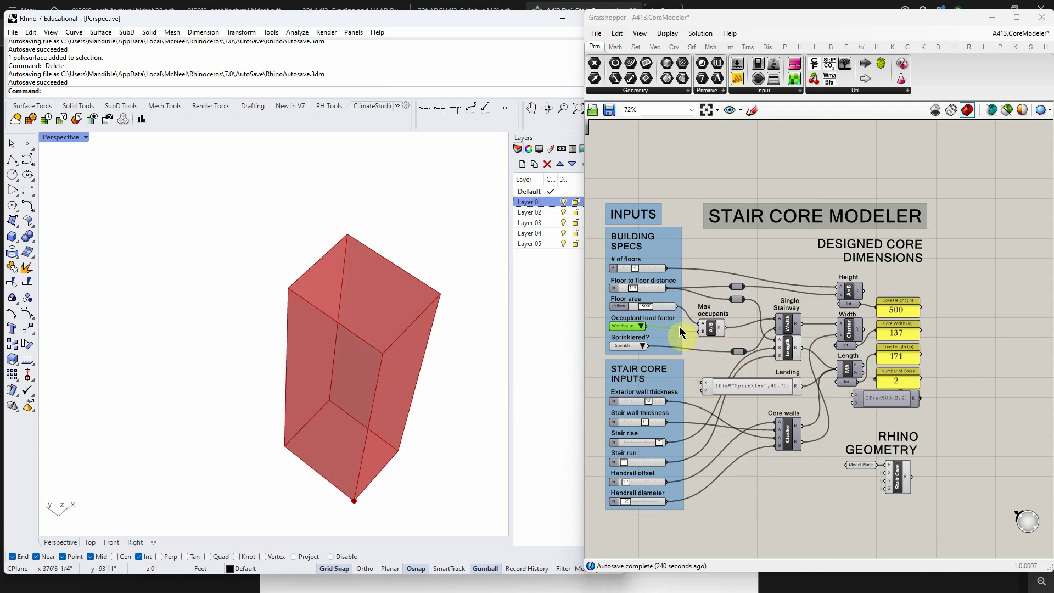
Step: Set the occupant load factor to Residential and the floor to floor distance to 149 inches
click(641, 327)
click(676, 368)
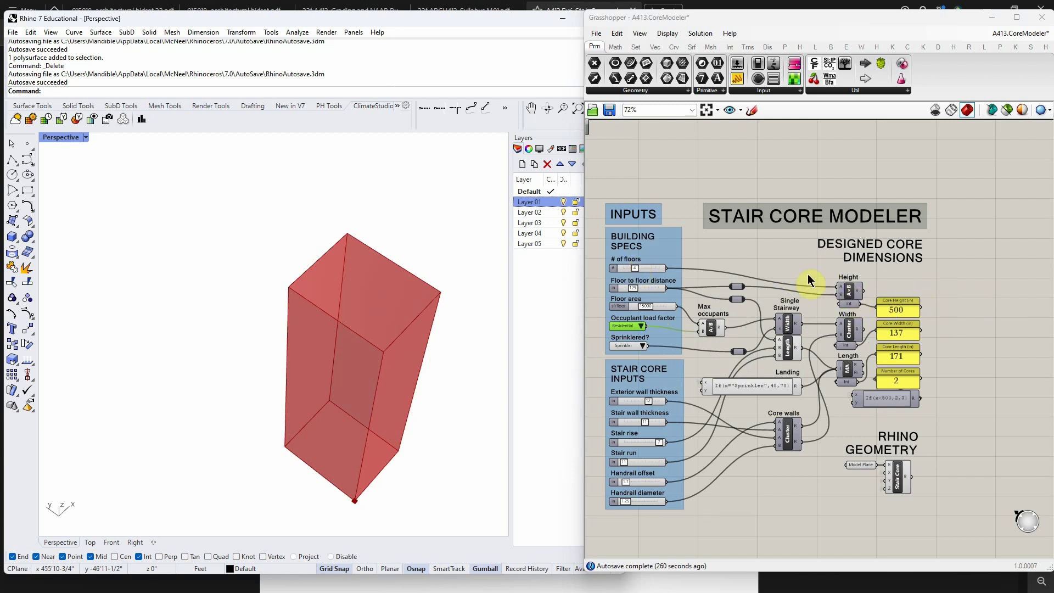
drag(635, 270, 639, 289)
drag(853, 293, 851, 313)
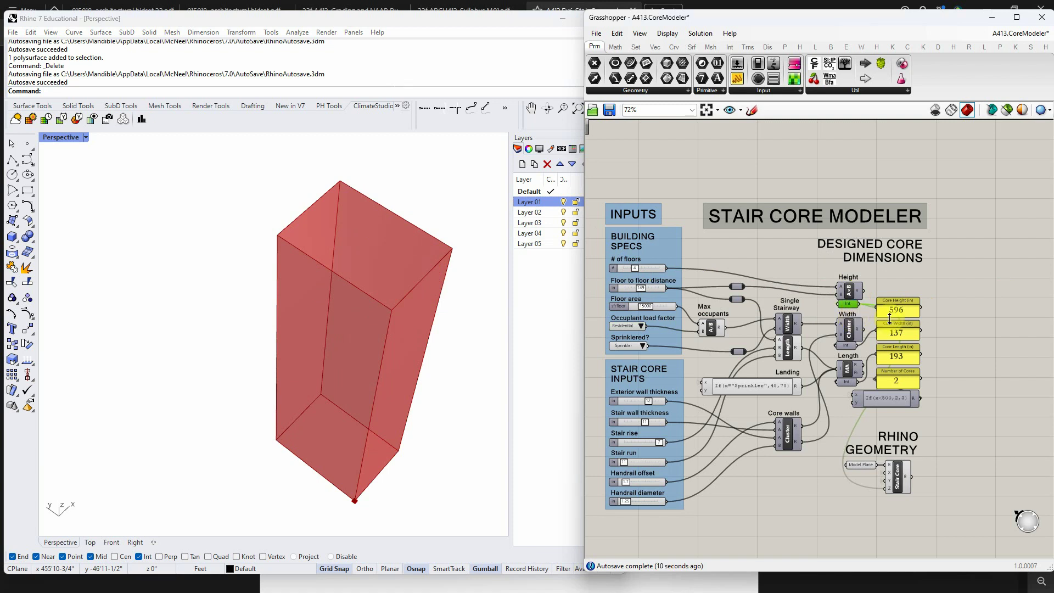
Step: Add a Panel wired to the core Width component's output to read its unrounded value, and delete the panel
double_click(962, 275)
text(panel)
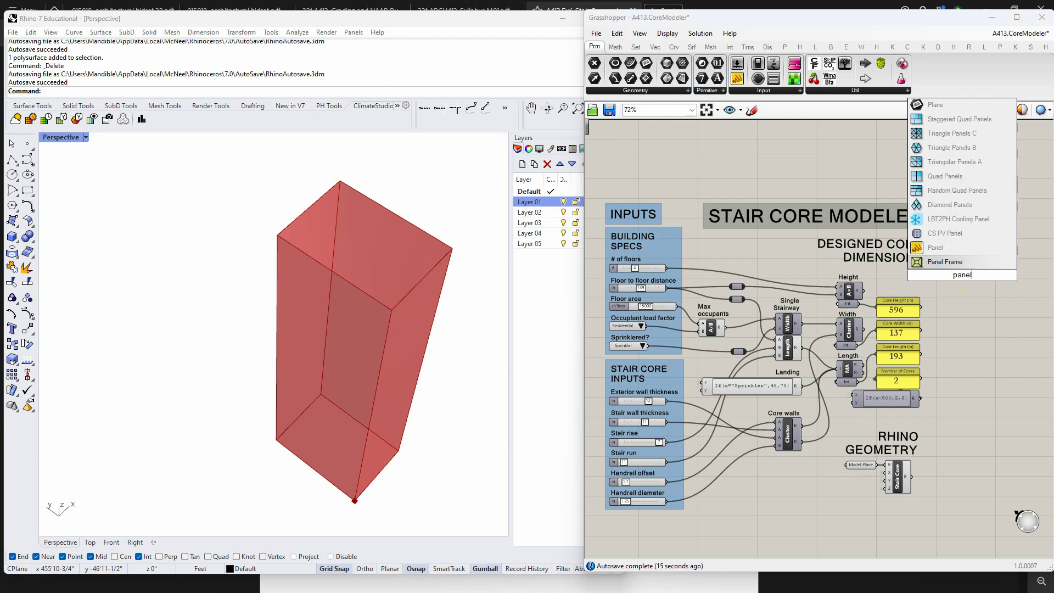
key(Return)
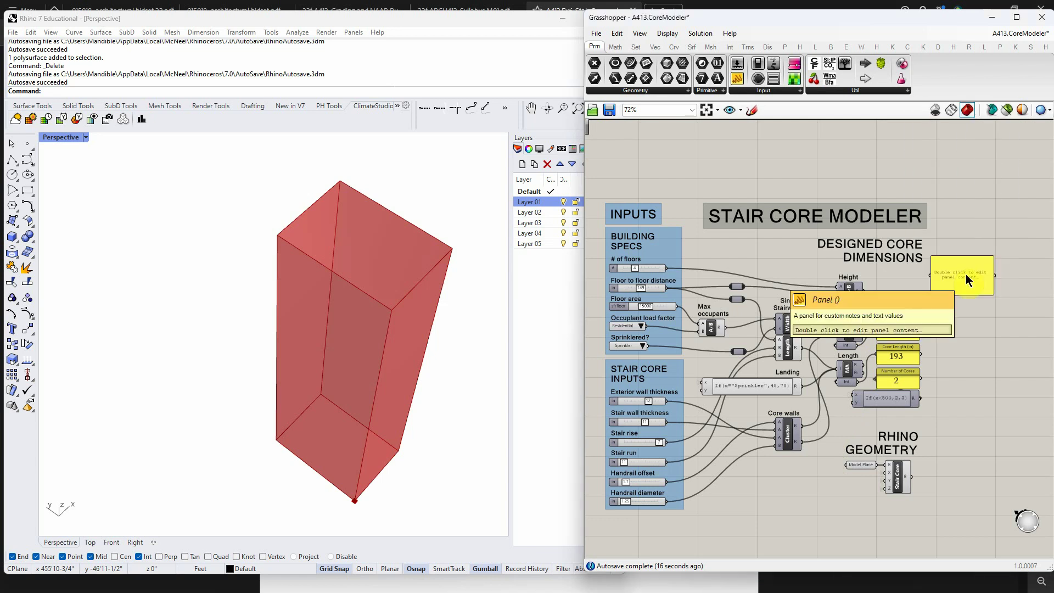
drag(866, 334, 936, 281)
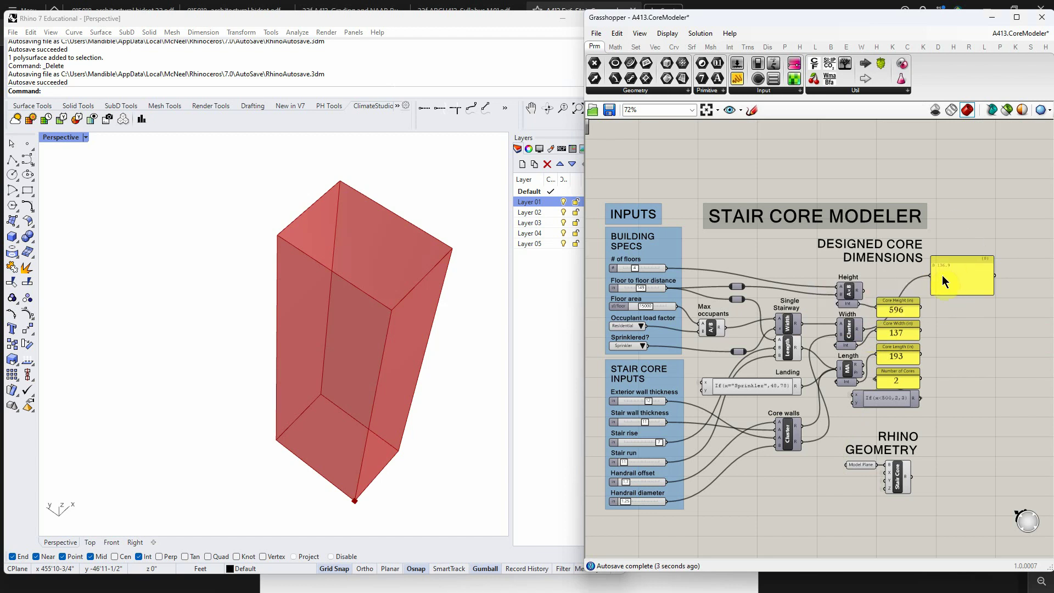
click(964, 278)
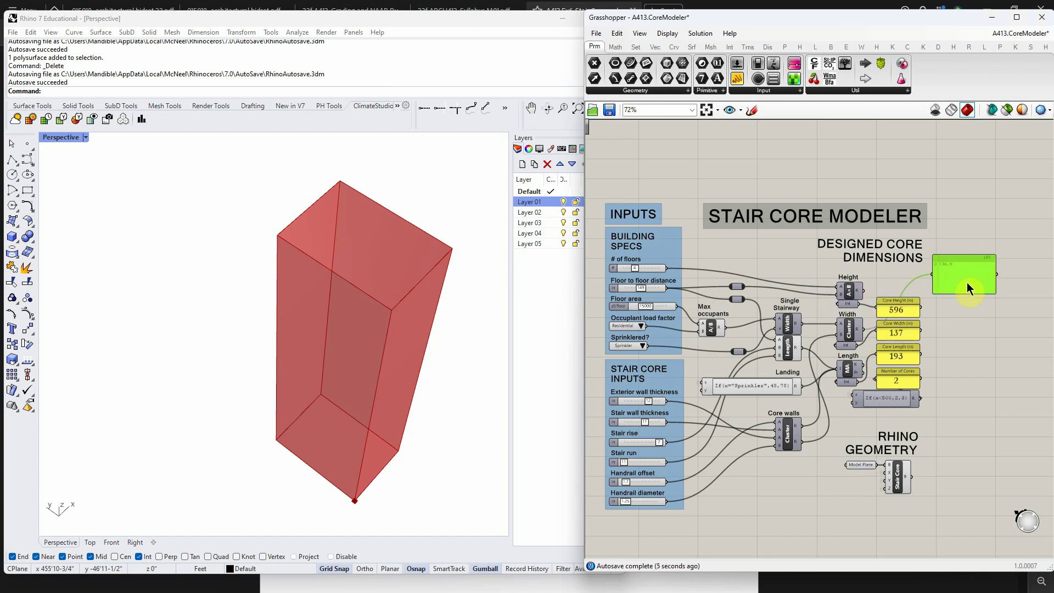
key(Delete)
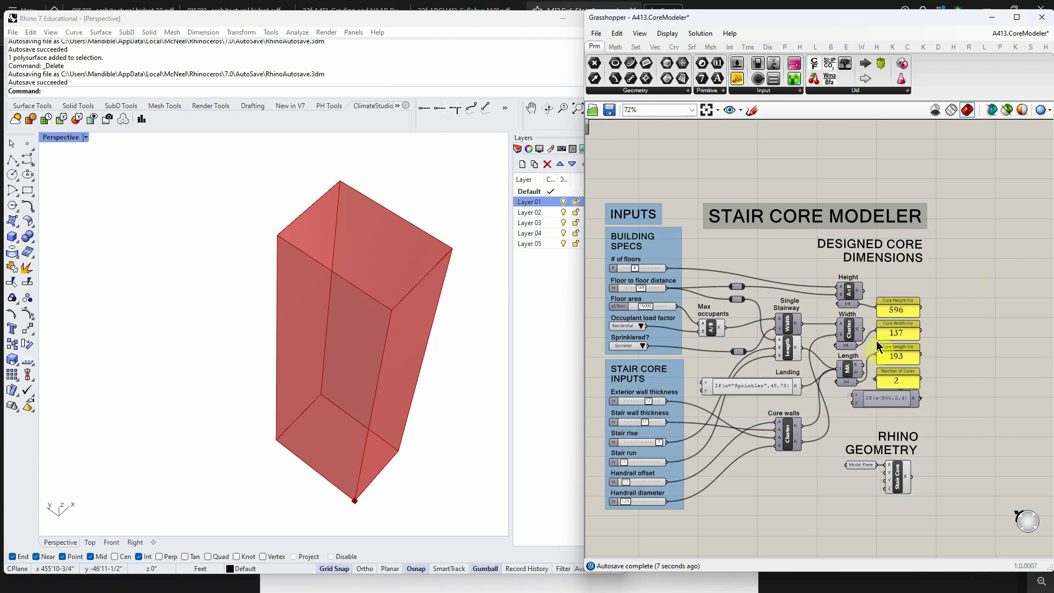
Step: Open the Single Stairway Width cluster to examine how occupant load and egress factor produce the single stair width
mouse_move(857, 333)
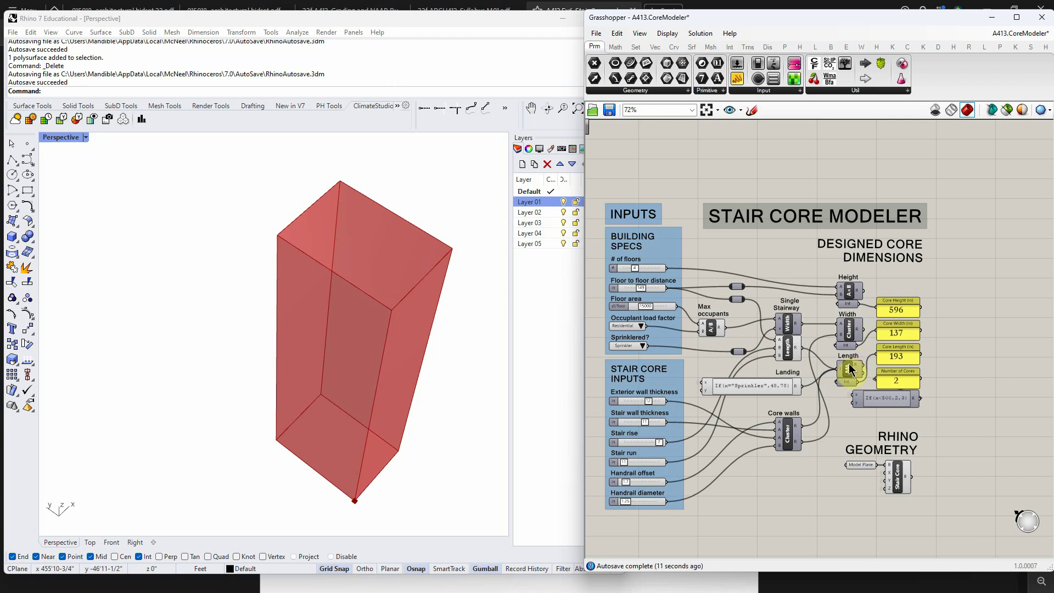
mouse_move(848, 389)
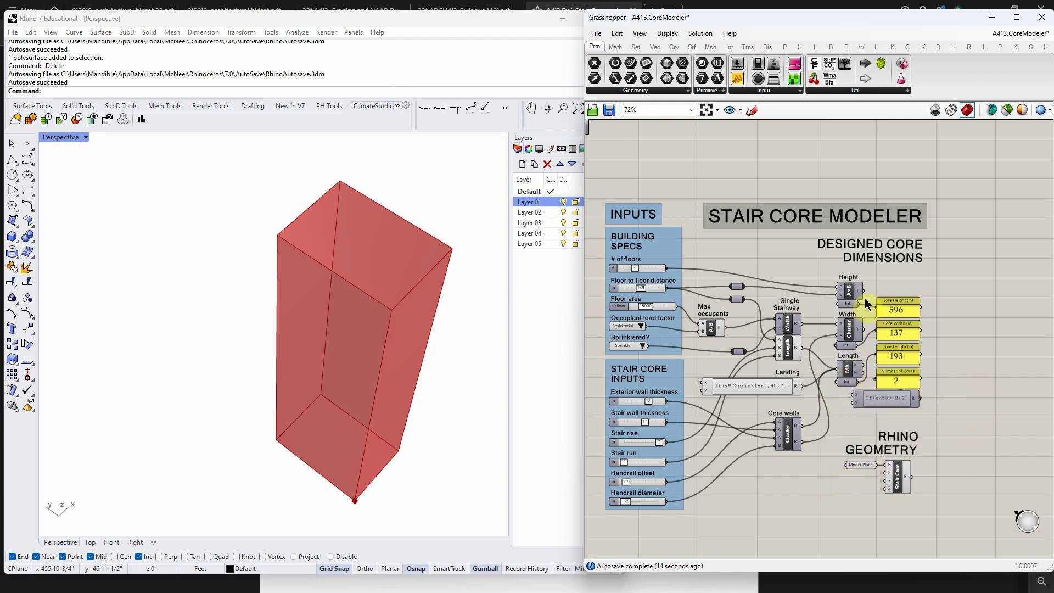
mouse_move(791, 327)
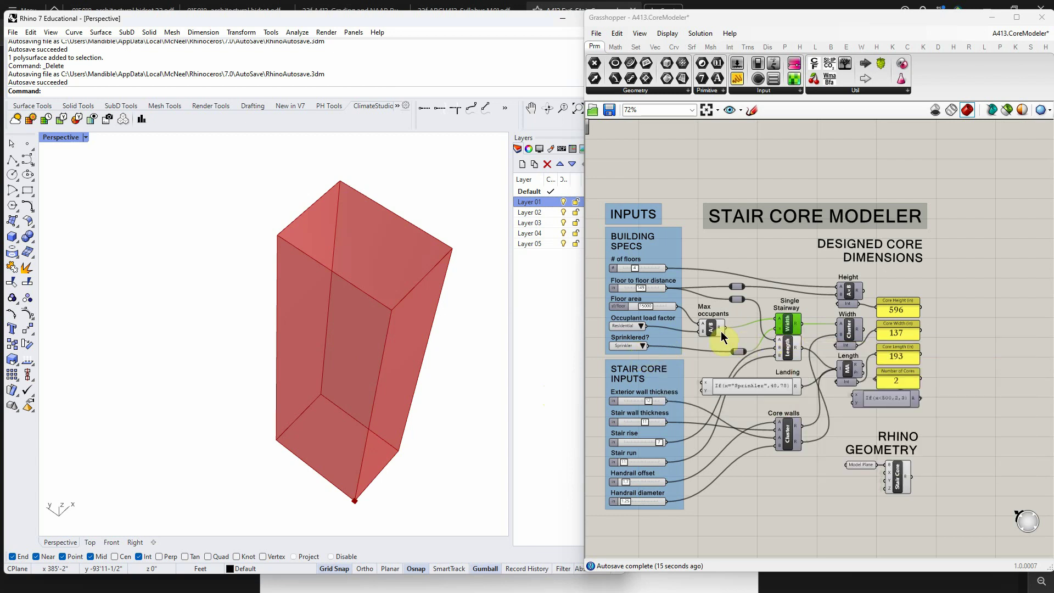
double_click(791, 328)
scroll(679, 304, down, 3)
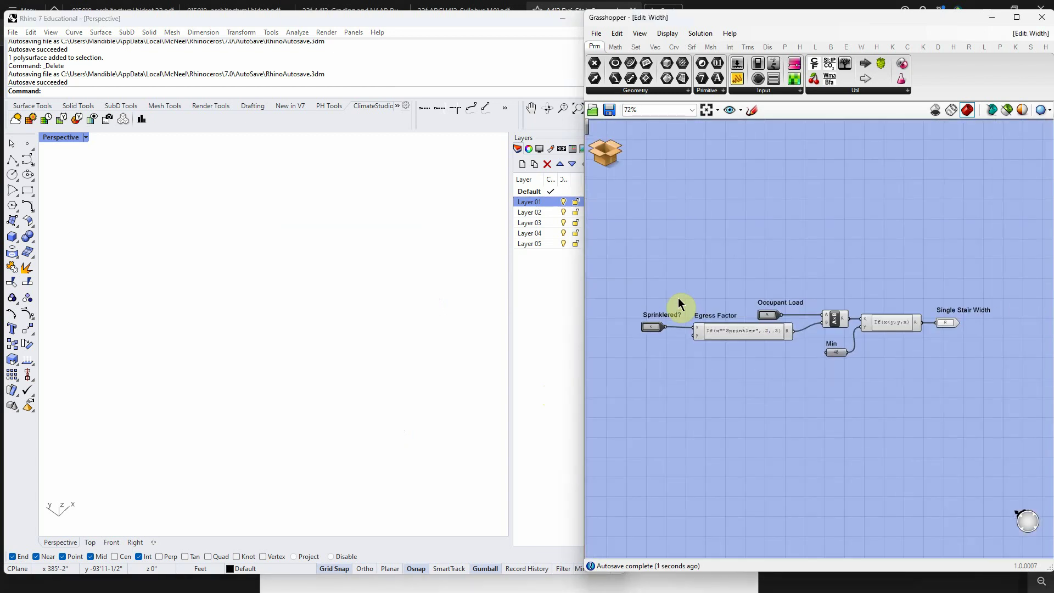
scroll(854, 284, up, 1)
scroll(680, 288, up, 1)
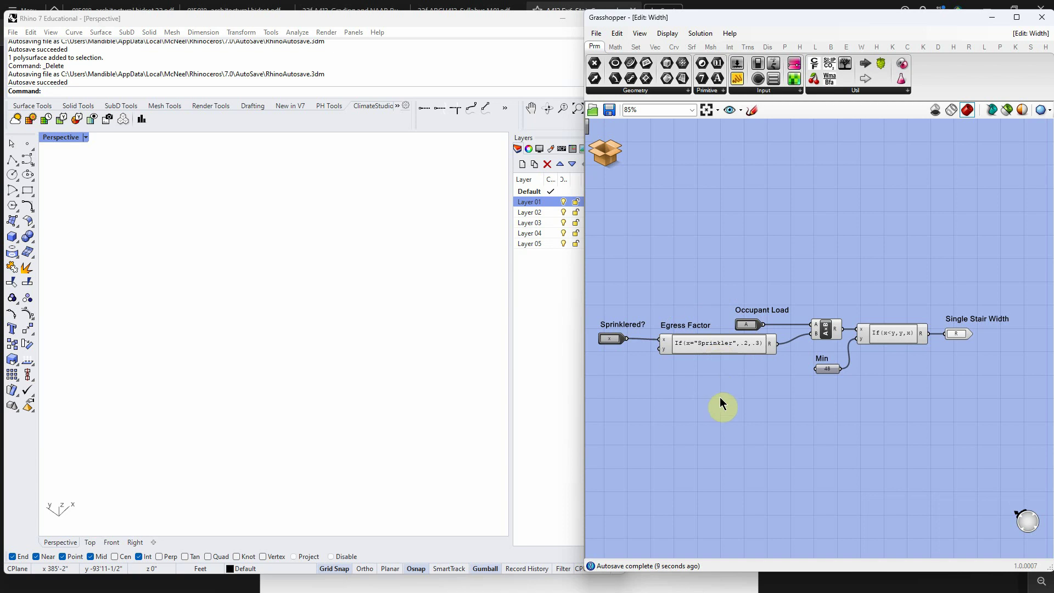
Step: Review the Egress Factor expression, highlighting the .2 and .3 factors, and cancel without changes
double_click(712, 344)
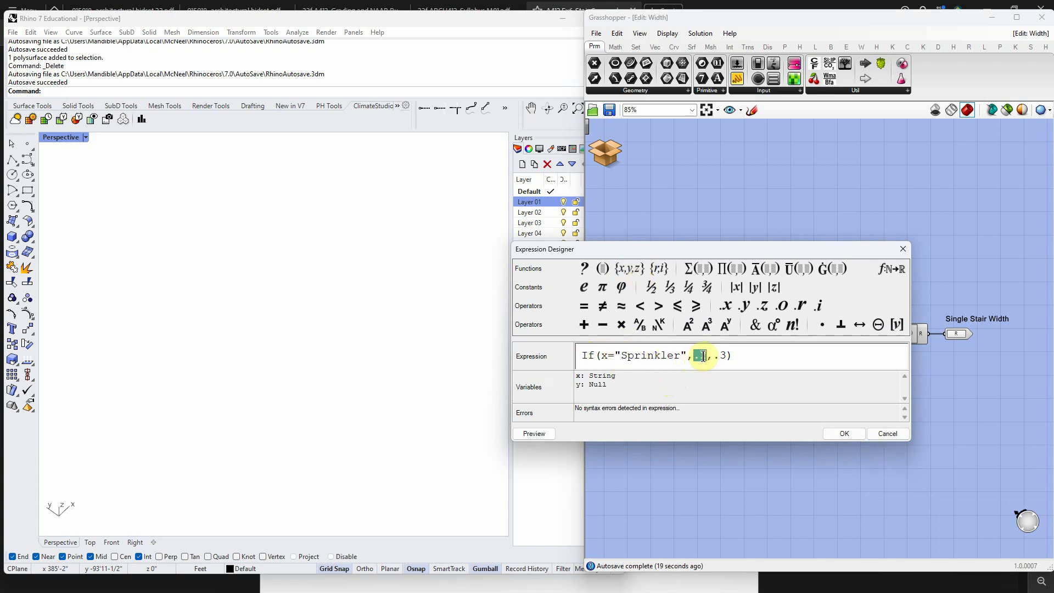
drag(714, 356, 728, 355)
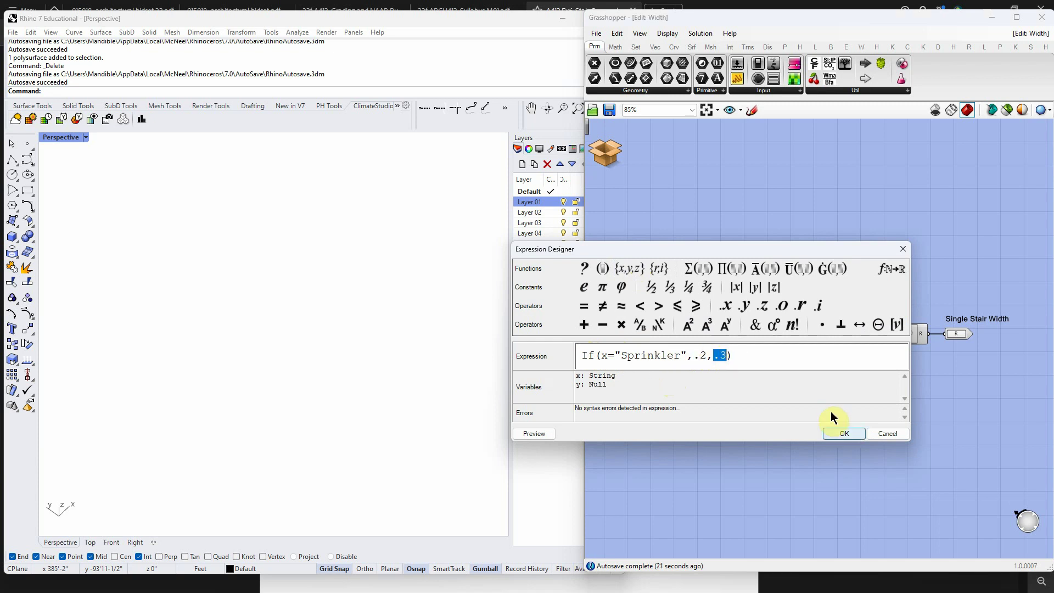
click(885, 434)
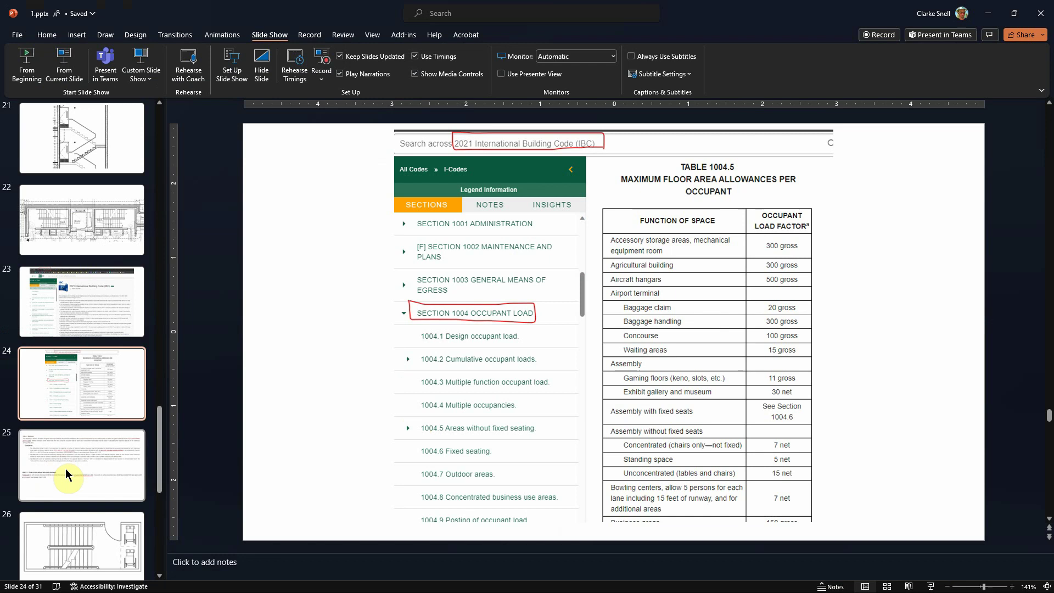
Step: Switch to PowerPoint, examine code sections 1005.3.1 and 1006.2.1.1 on slide 25, and return to Grasshopper
click(91, 474)
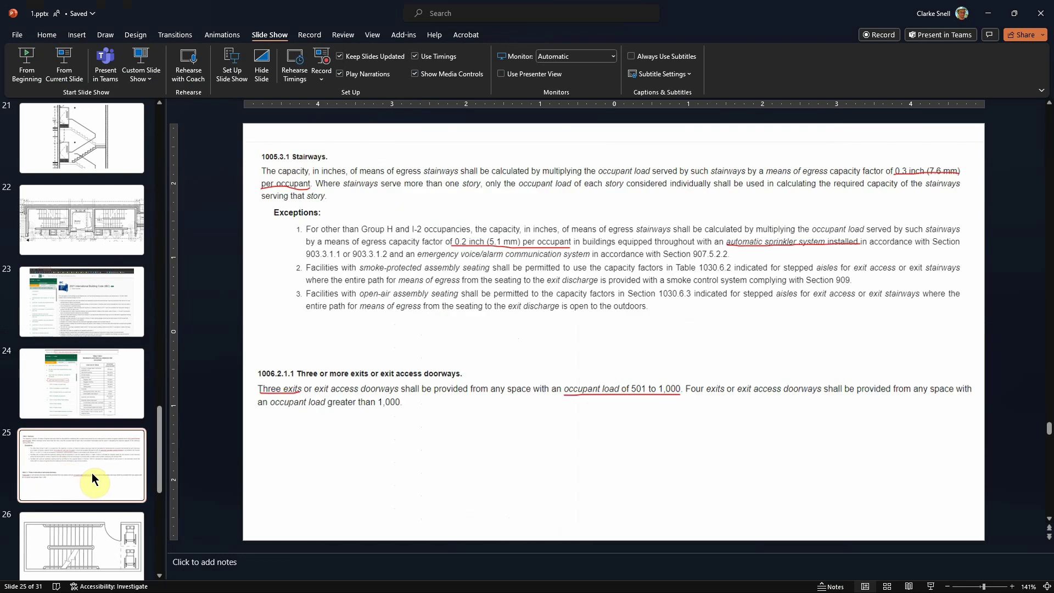
click(397, 219)
click(570, 360)
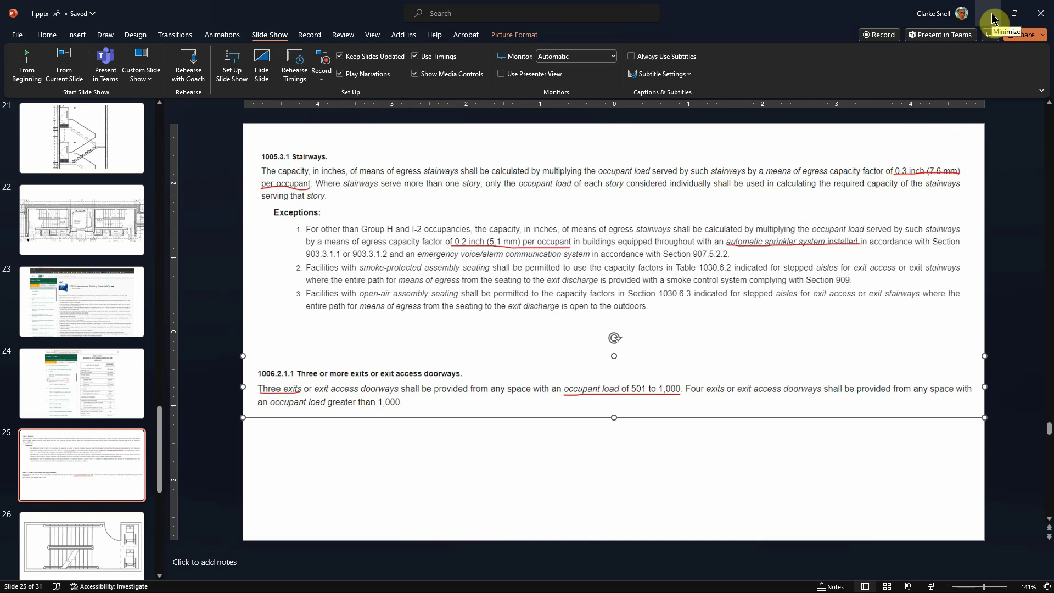
click(832, 327)
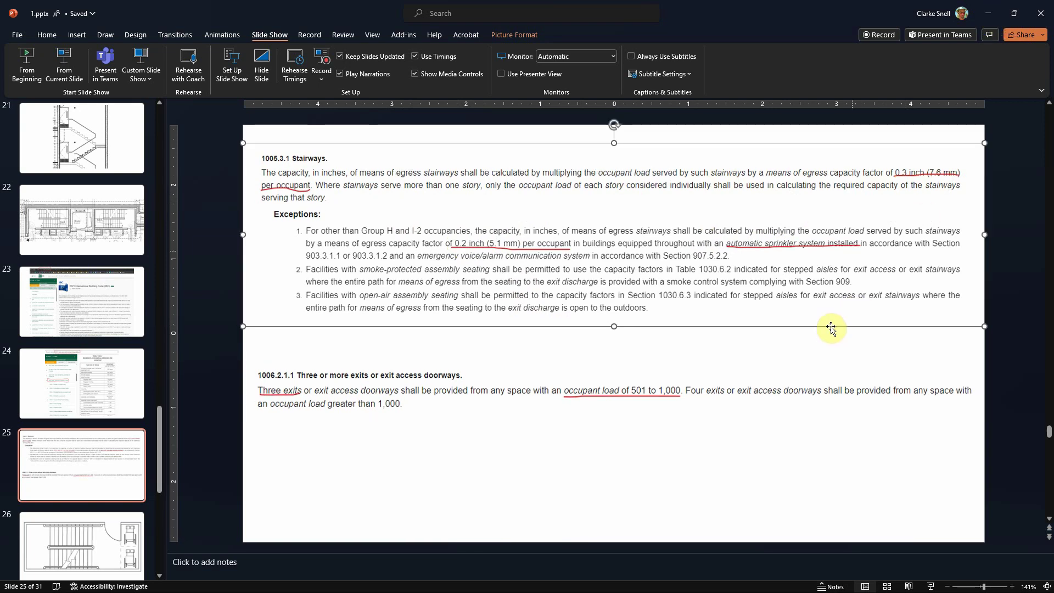
click(989, 15)
Step: Close the Width cluster and return to the main stair core definition
drag(844, 361, 841, 368)
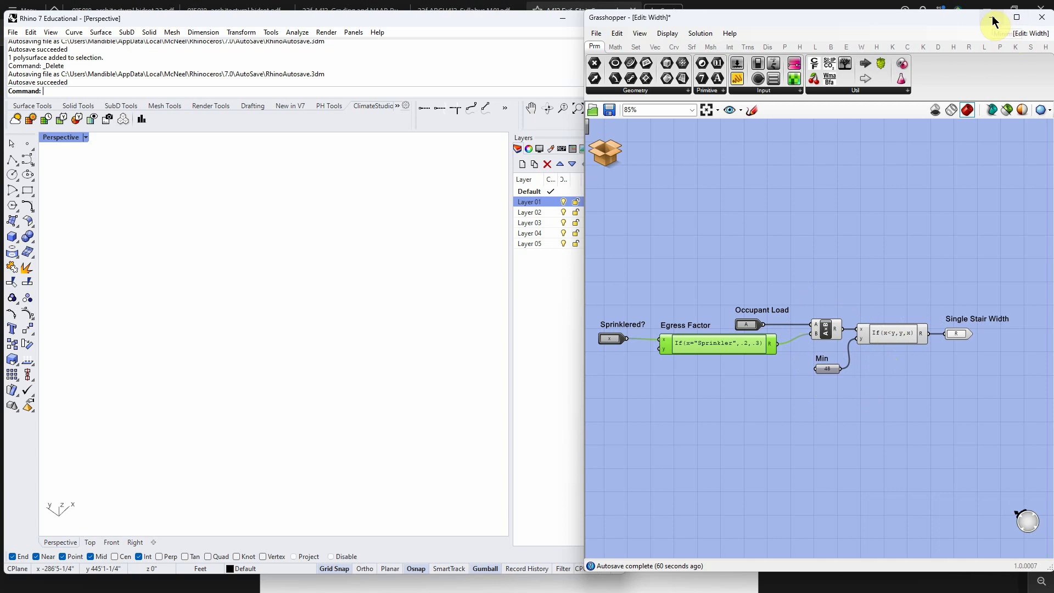
click(606, 151)
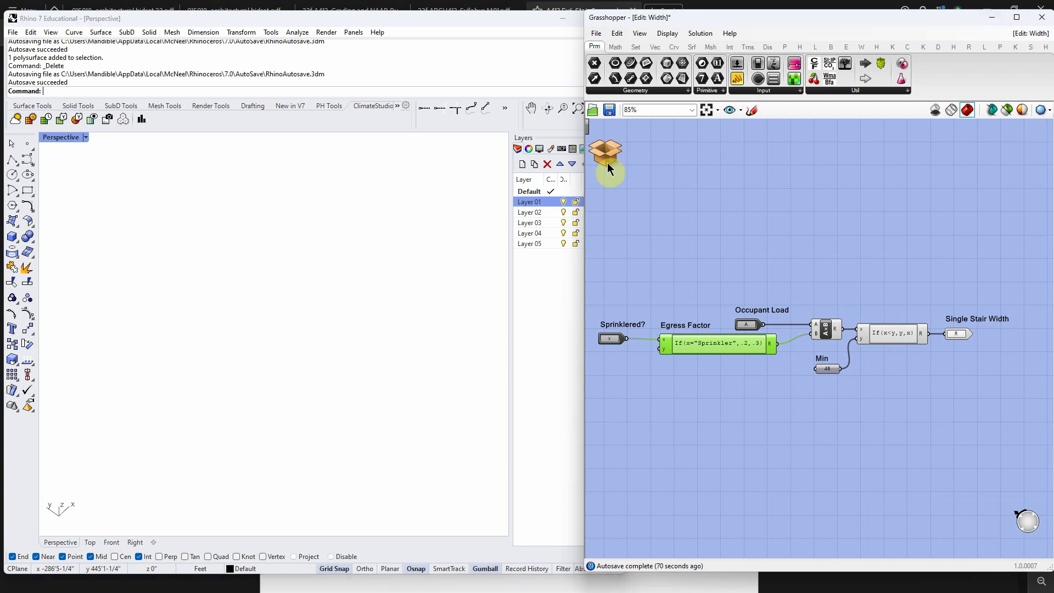
click(615, 194)
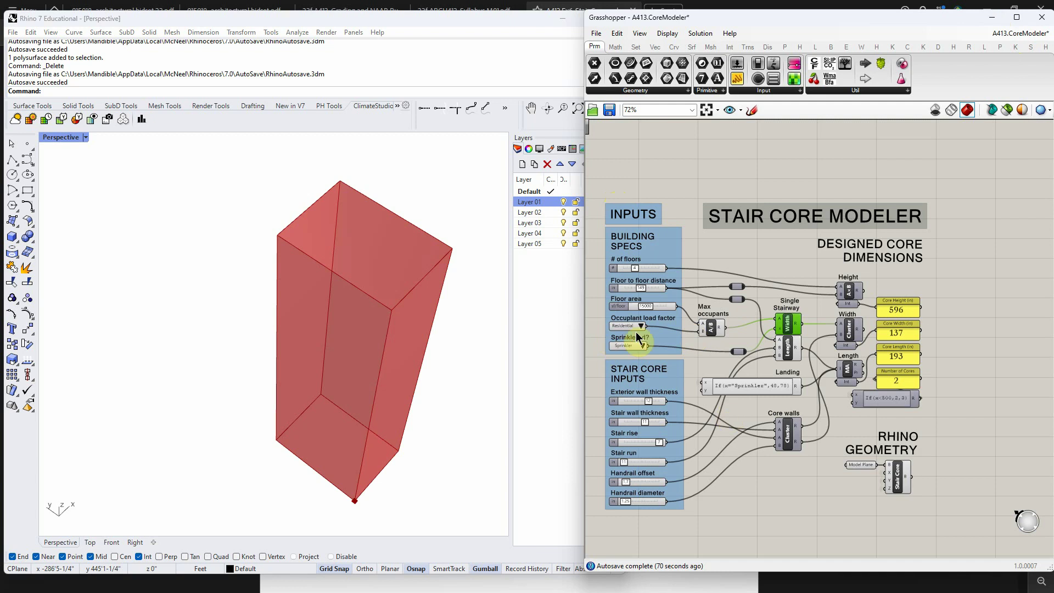
Step: Set the occupant load factor to Warehouse and review its value list constants, cancelling without edits
click(641, 327)
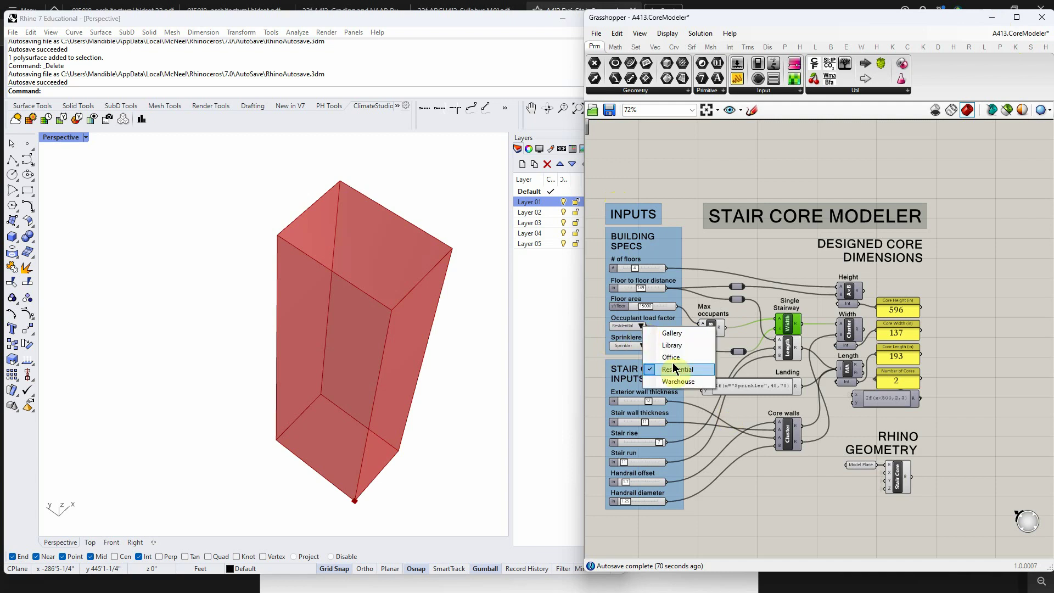
click(678, 381)
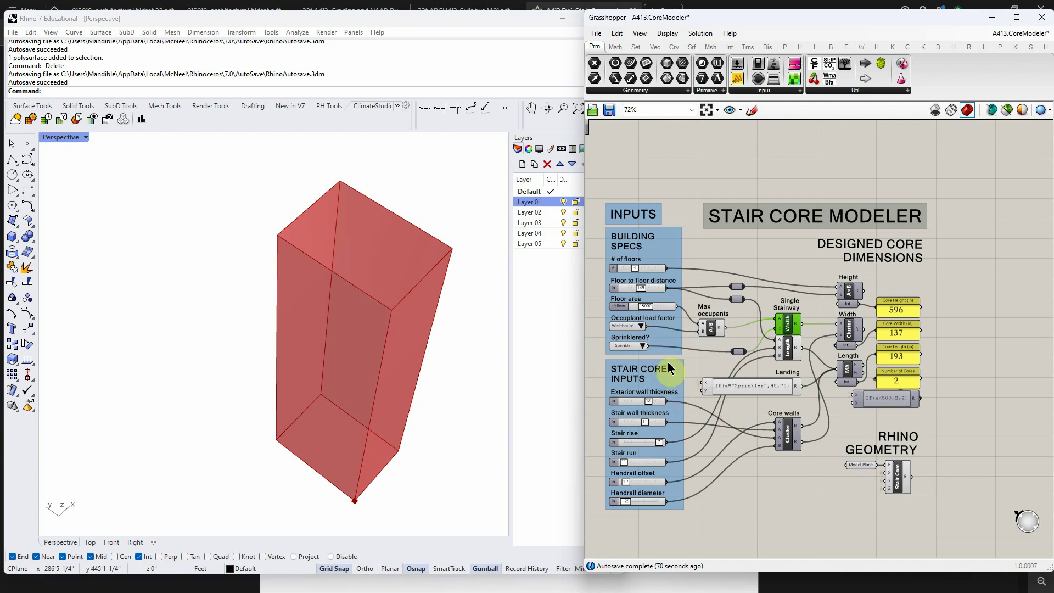
double_click(625, 328)
double_click(563, 292)
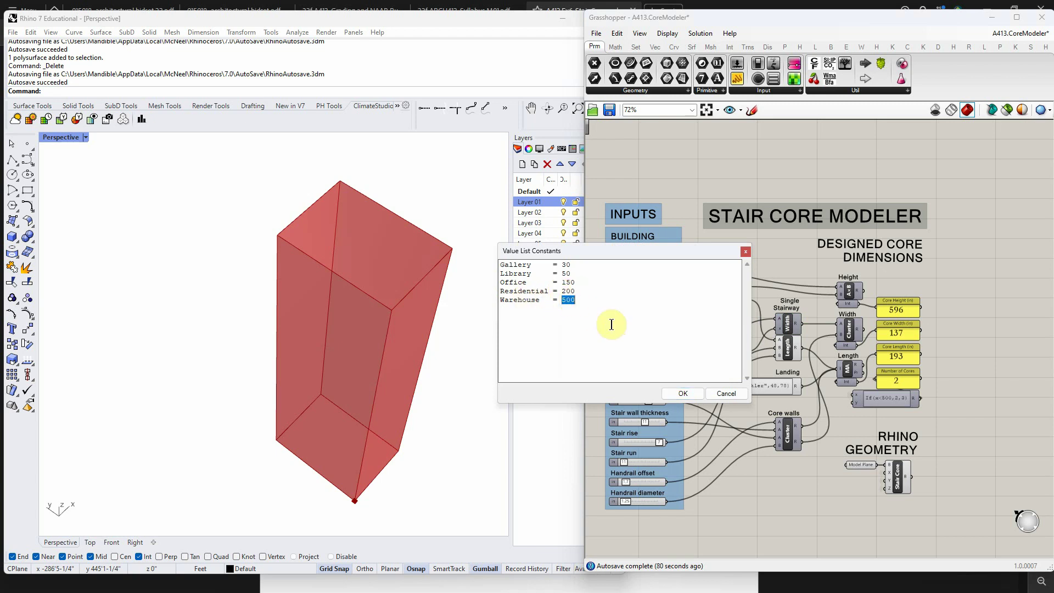
click(561, 299)
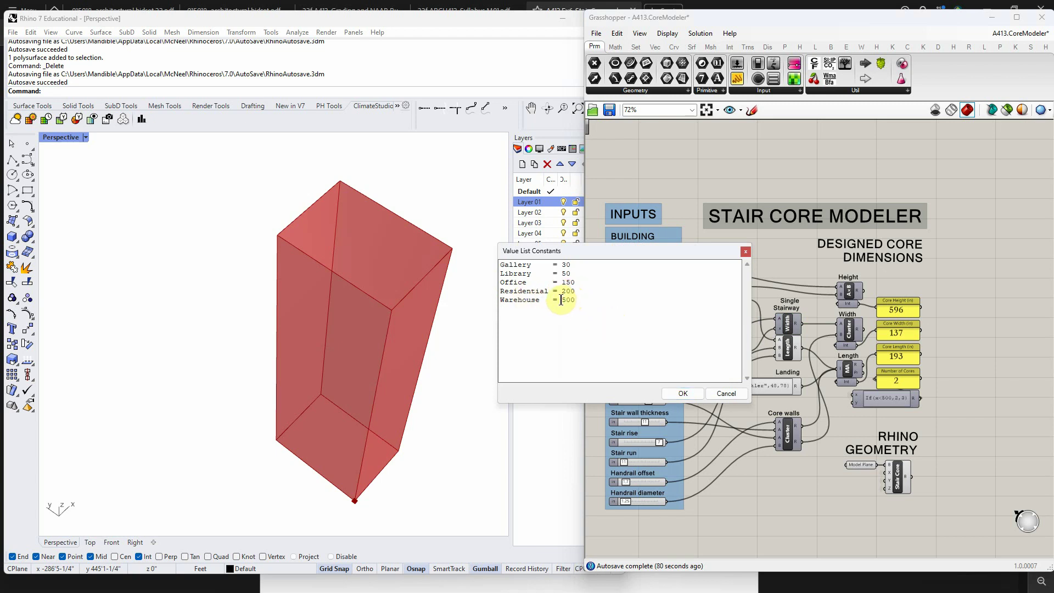
click(724, 391)
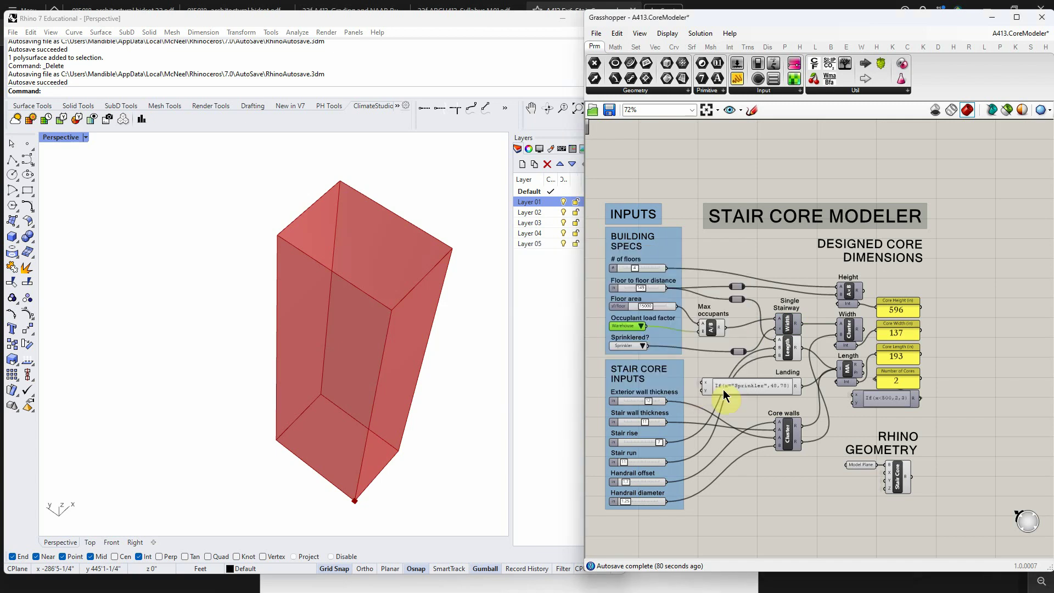
Step: Set the occupant load factor to Residential, review the Min value inside the single stairway Width cluster, and return to the main definition
click(641, 326)
click(667, 365)
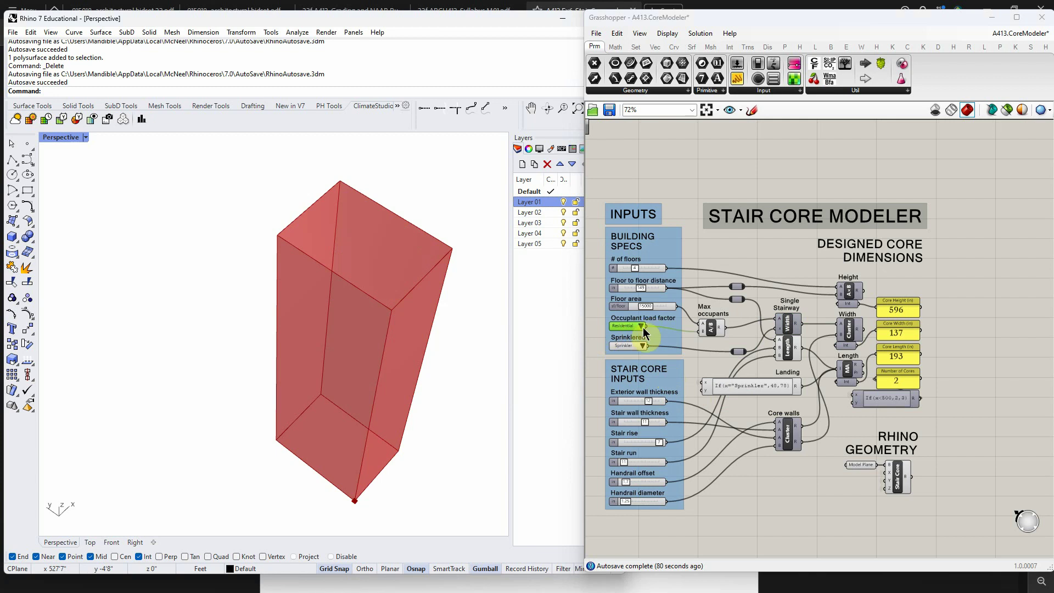
double_click(793, 320)
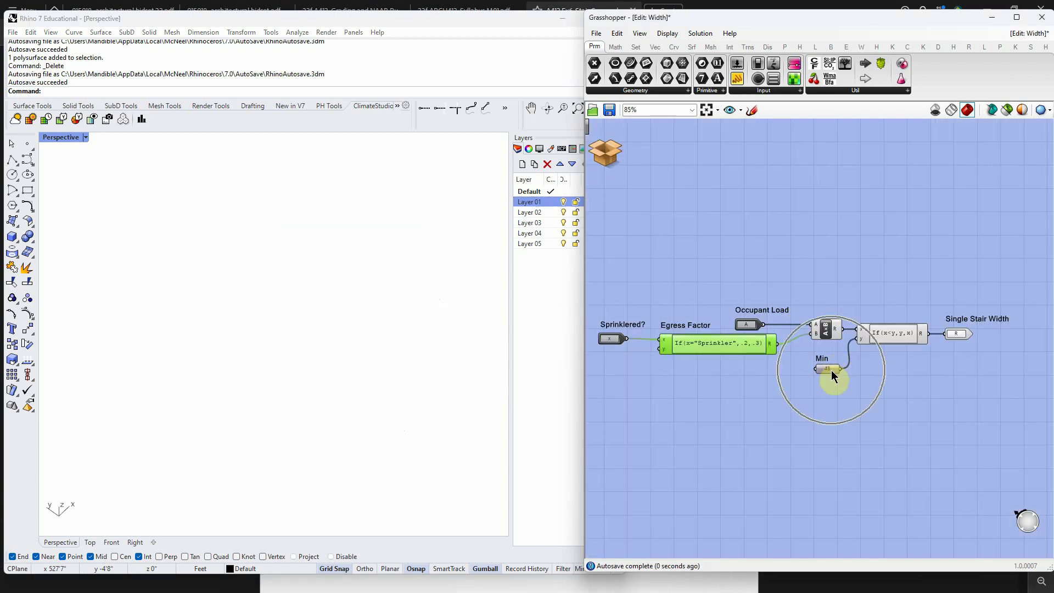
click(606, 154)
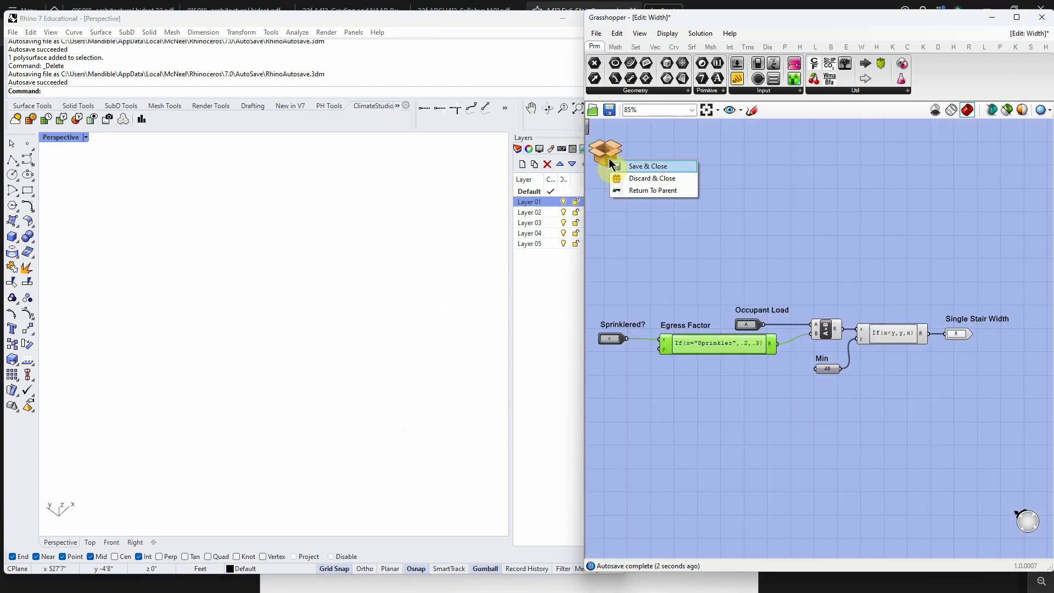
click(622, 191)
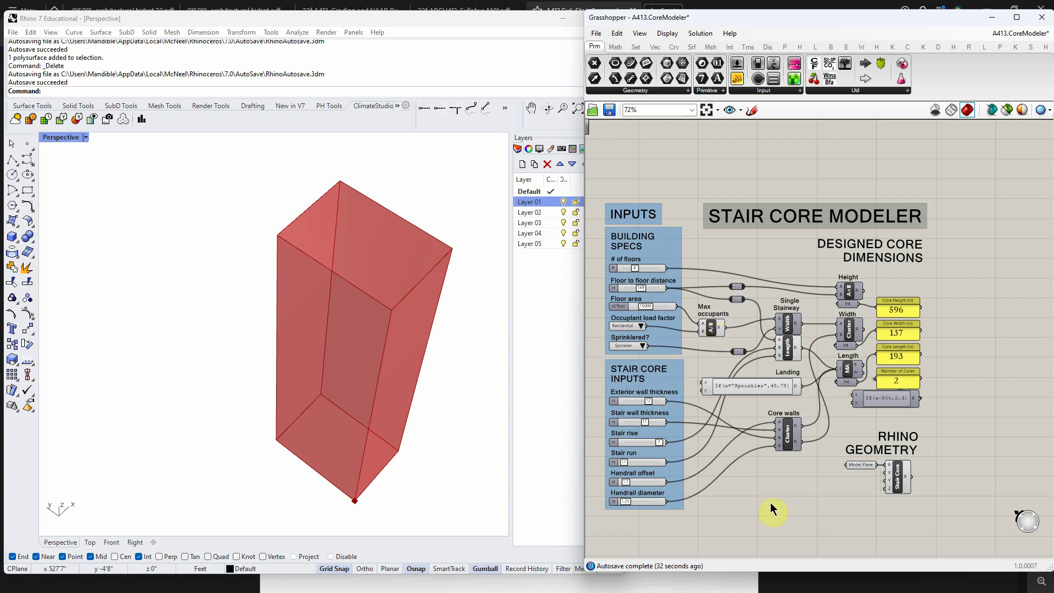
Step: Set the Sprinklered? input to No sprinkler, recheck the egress factor in the single stairway Width cluster, and return to the main definition
click(643, 346)
click(670, 364)
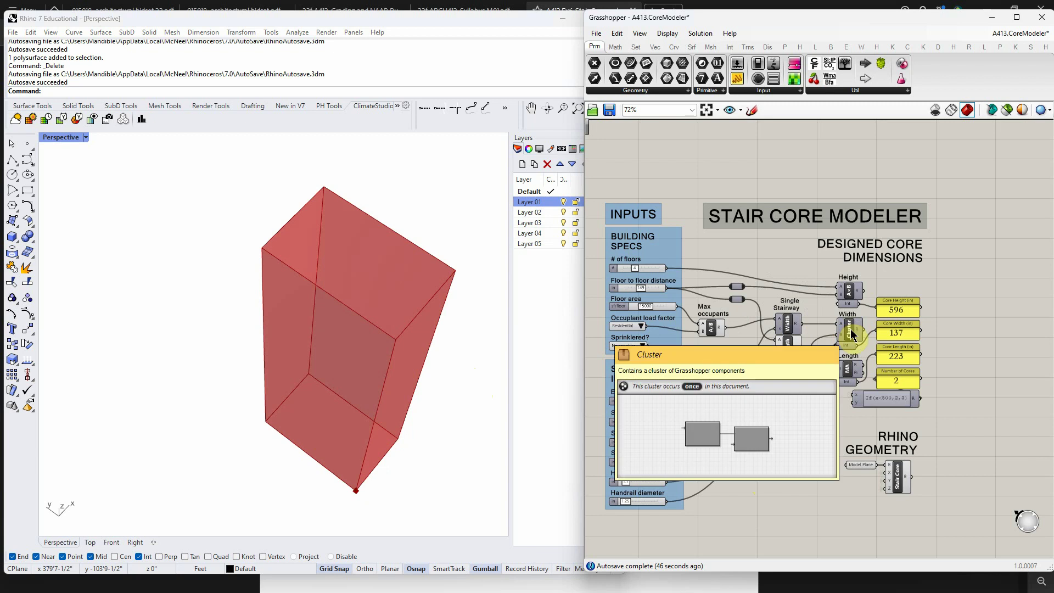
double_click(789, 325)
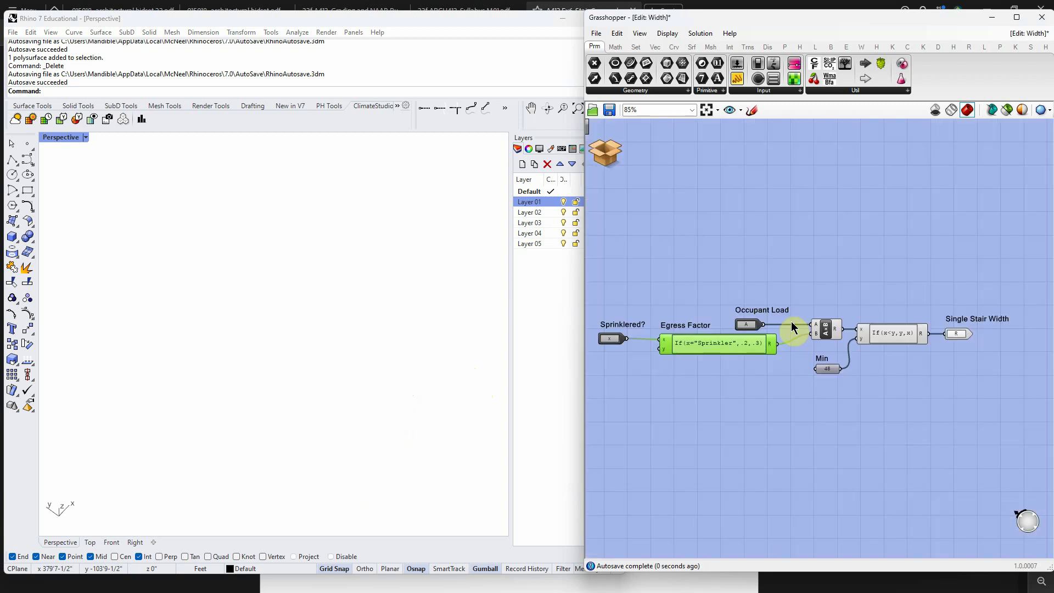
click(611, 174)
click(619, 187)
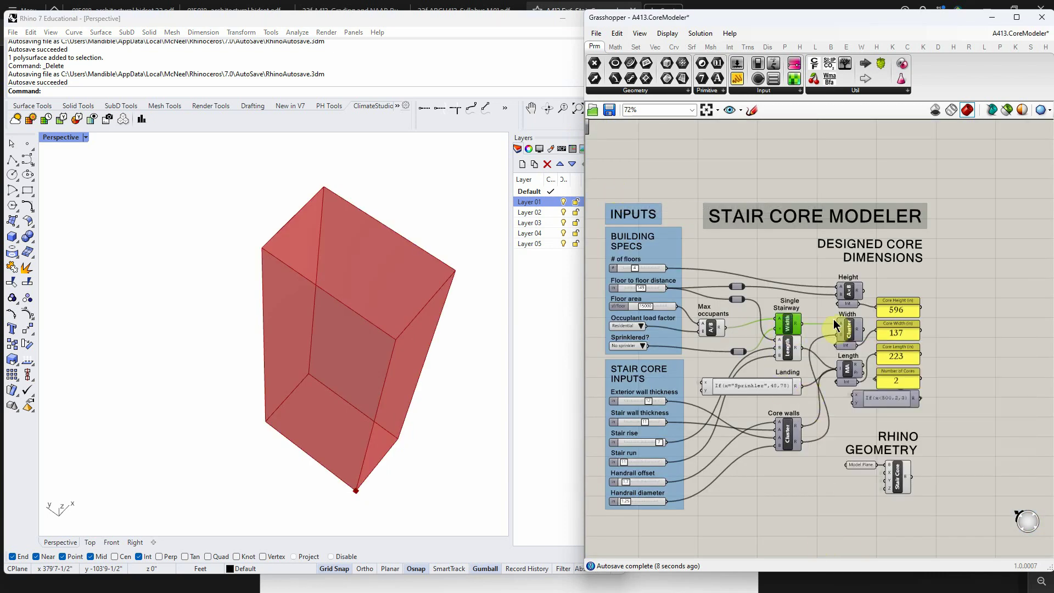
Step: Open the core Width cluster, switch to PowerPoint to view the stair plans on slides 26 and 22, and return to Grasshopper
double_click(850, 331)
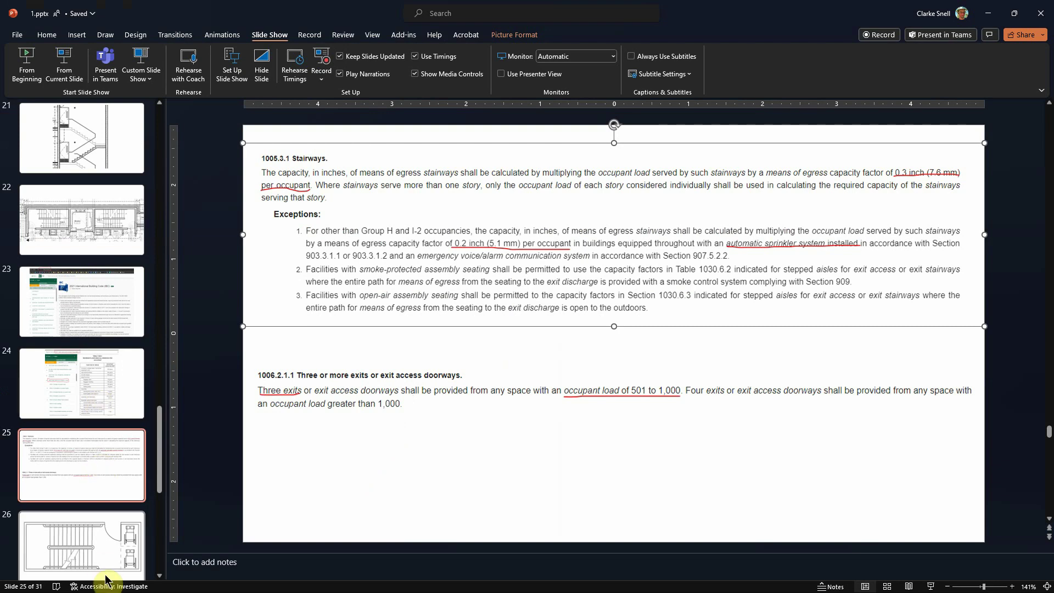
click(106, 574)
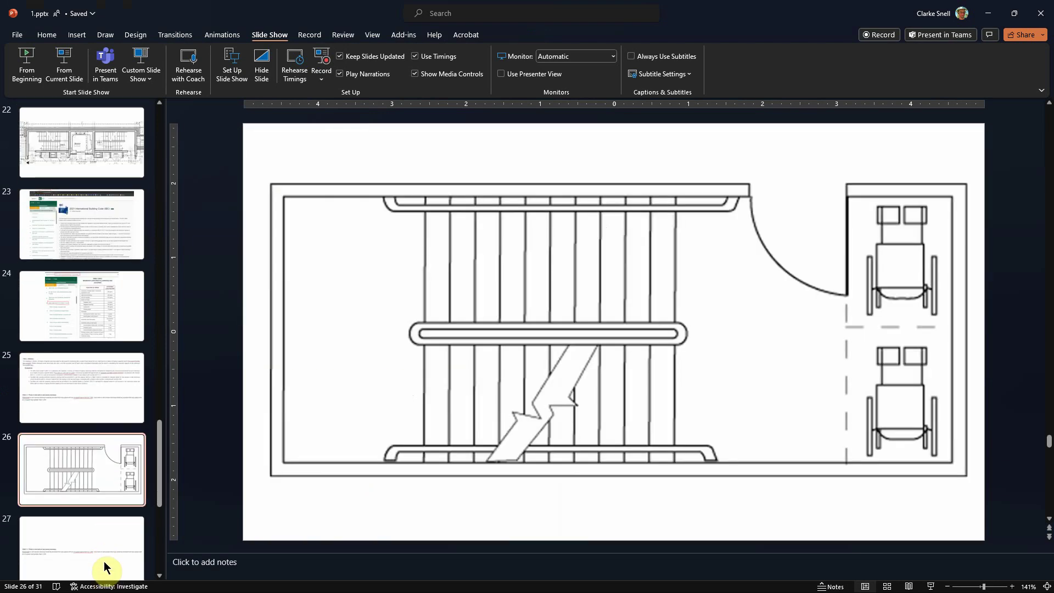
click(75, 144)
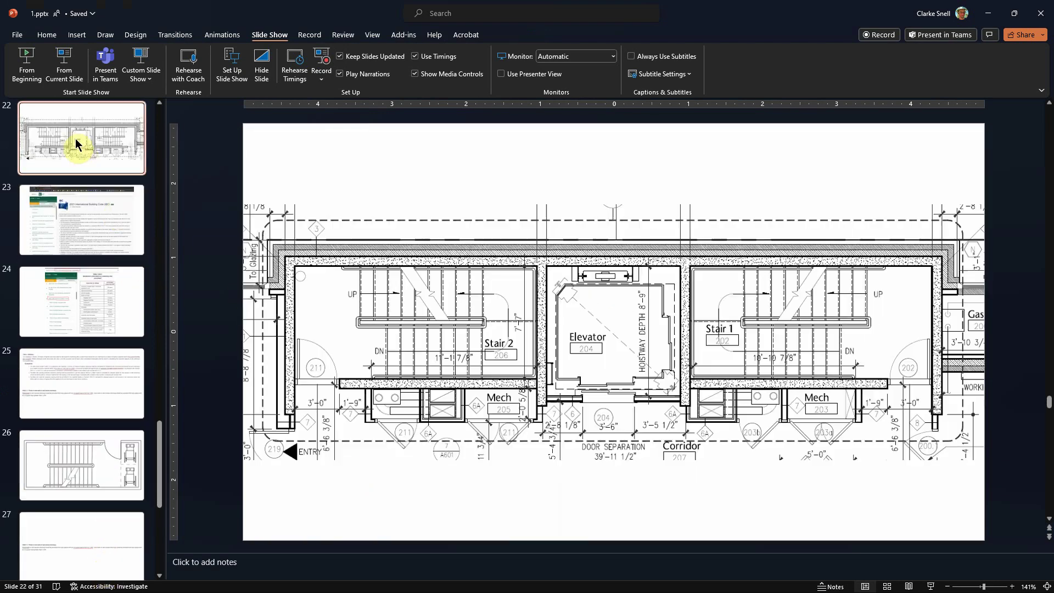
click(991, 22)
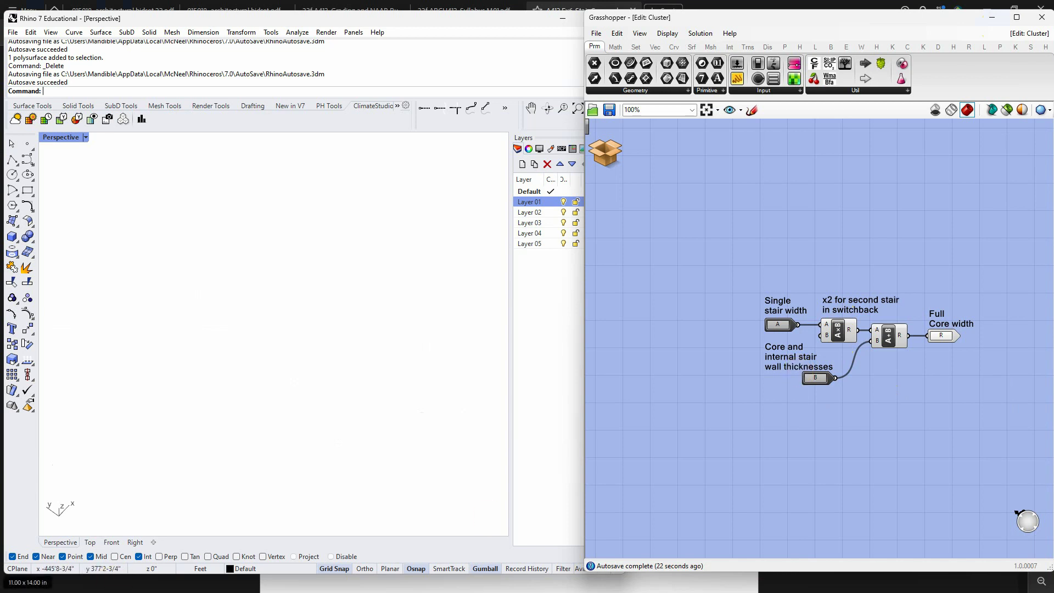
Step: Examine the switchback stair plan on slide 22 in PowerPoint again, then close the core Width cluster in Grasshopper
key(alt+Tab)
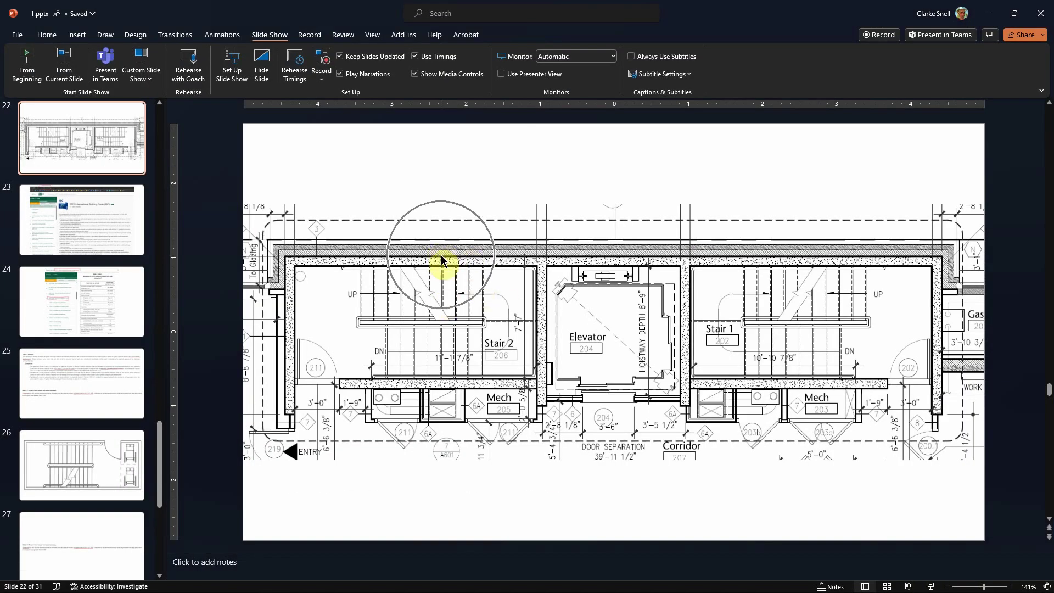
key(ctrl)
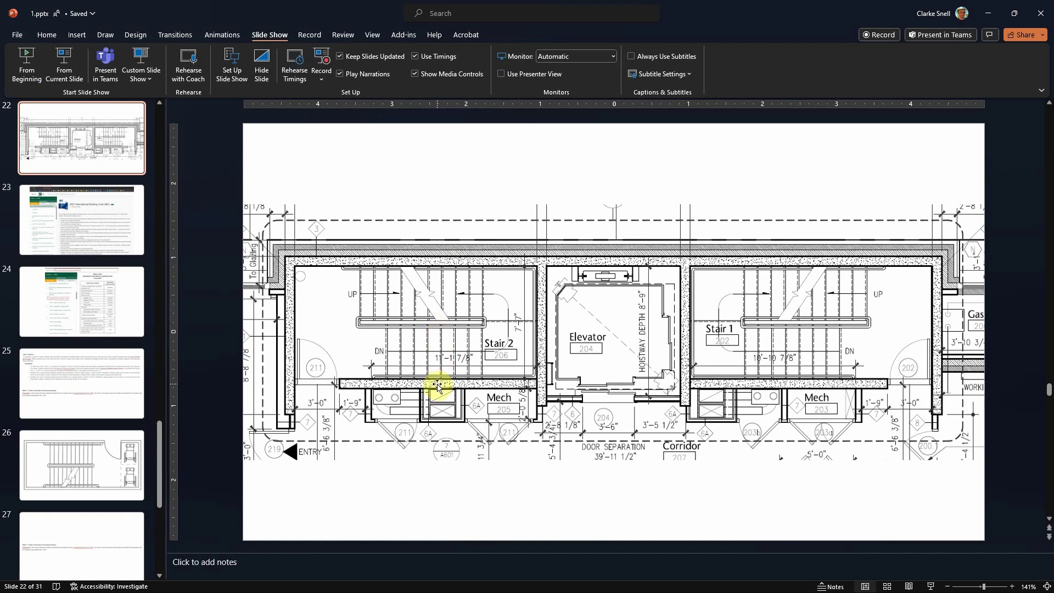
click(989, 13)
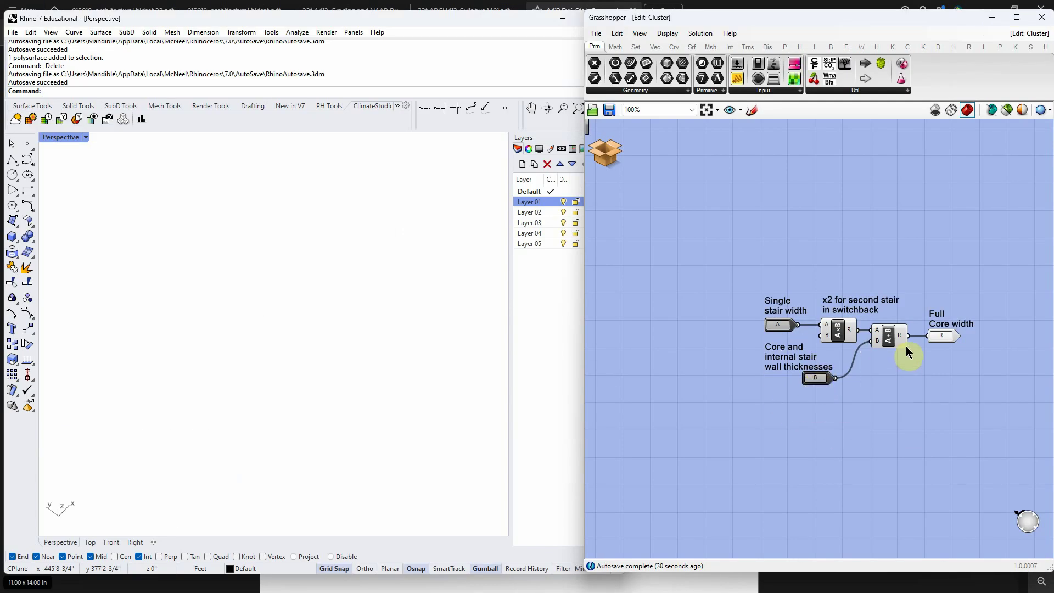
click(624, 161)
click(623, 188)
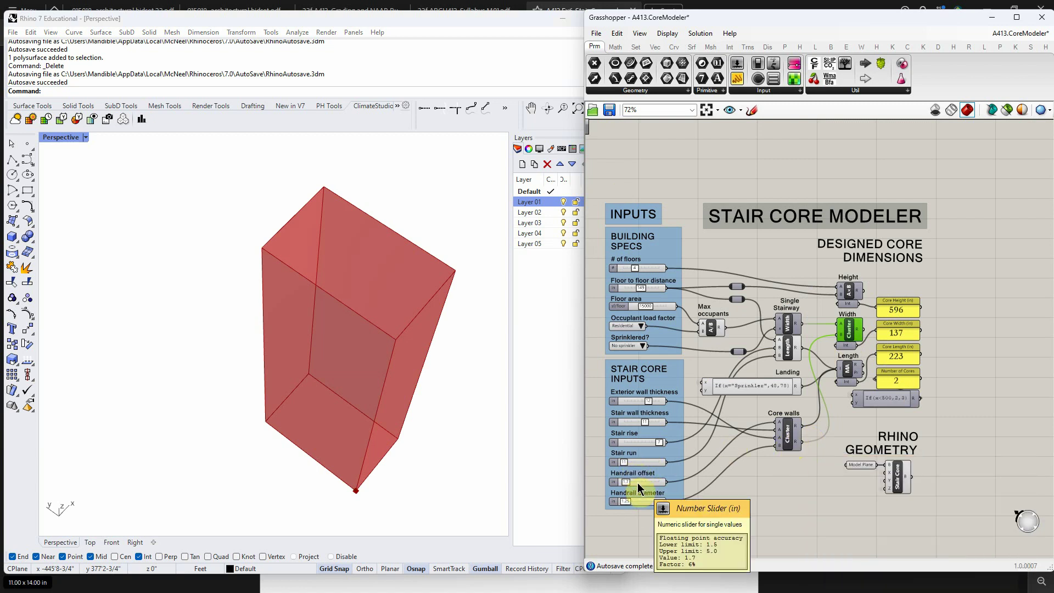
Step: Inspect the Handrail offset slider, switch to PowerPoint to examine the handrails between flights on slide 22, and return to Grasshopper
key(ctrl)
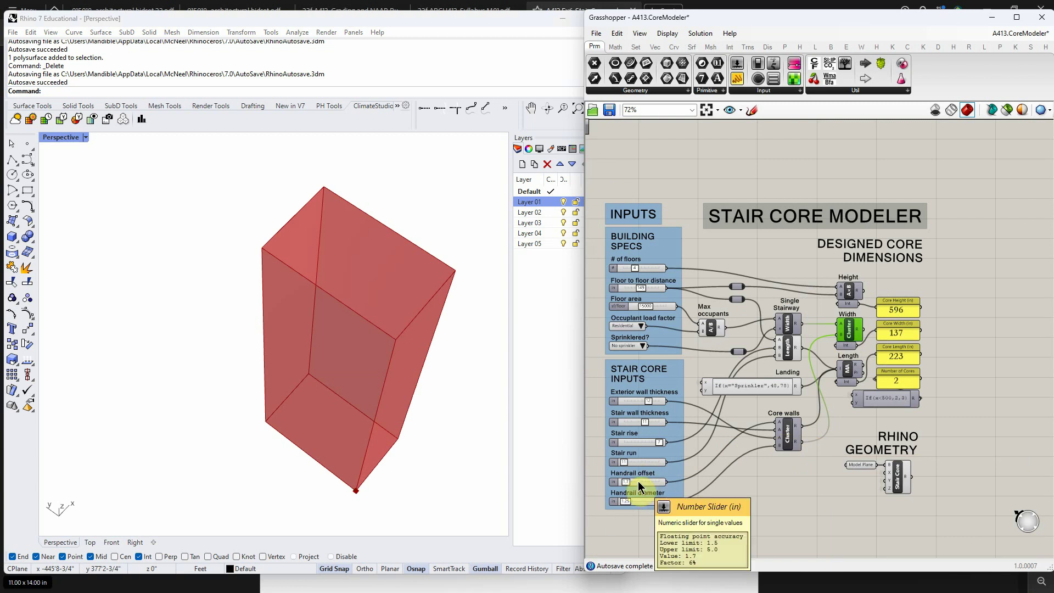
click(264, 592)
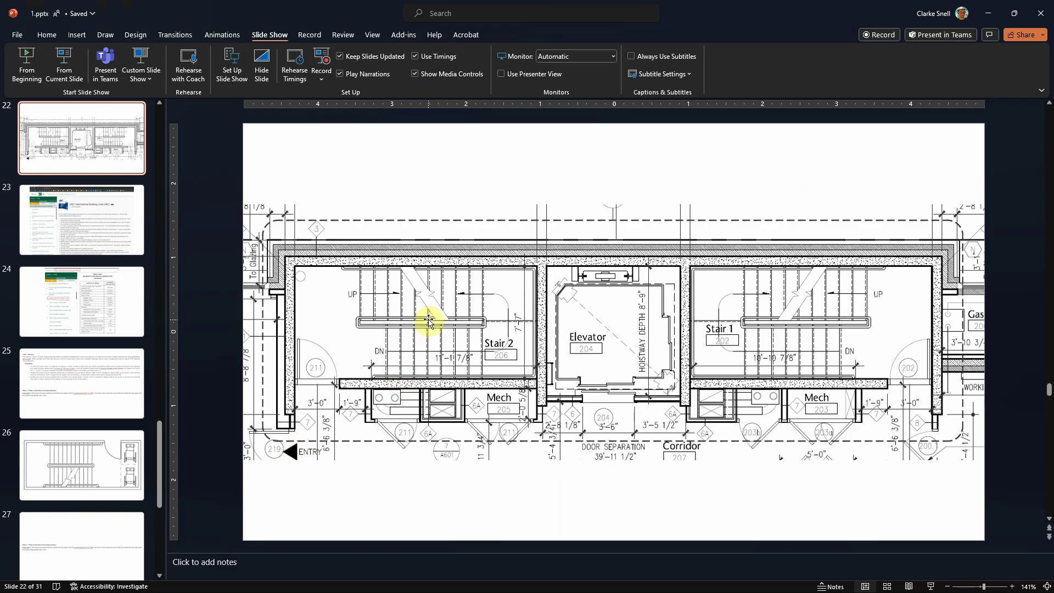
key(ctrl)
click(426, 321)
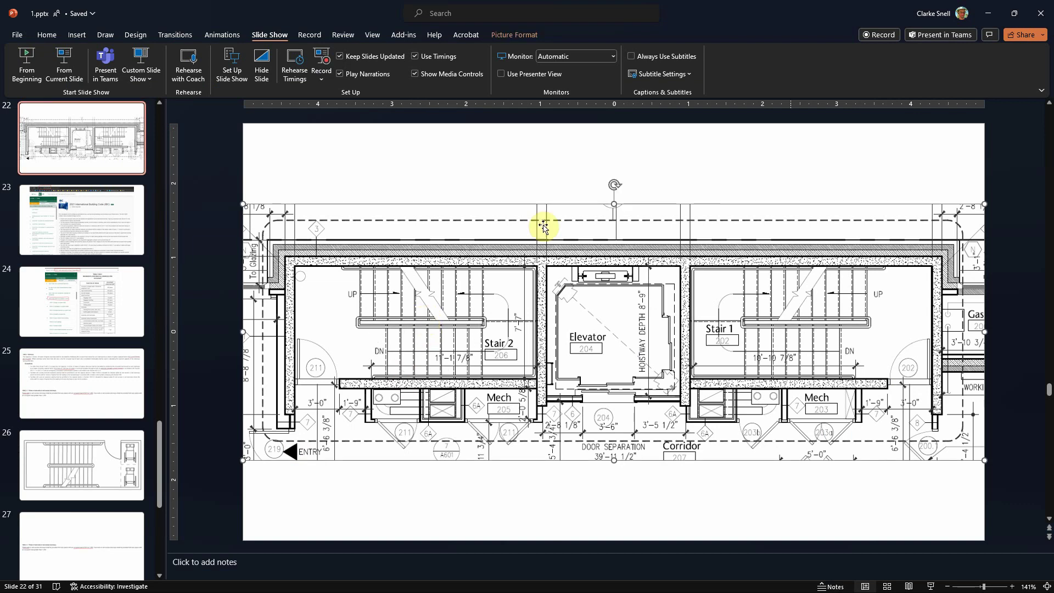
click(988, 13)
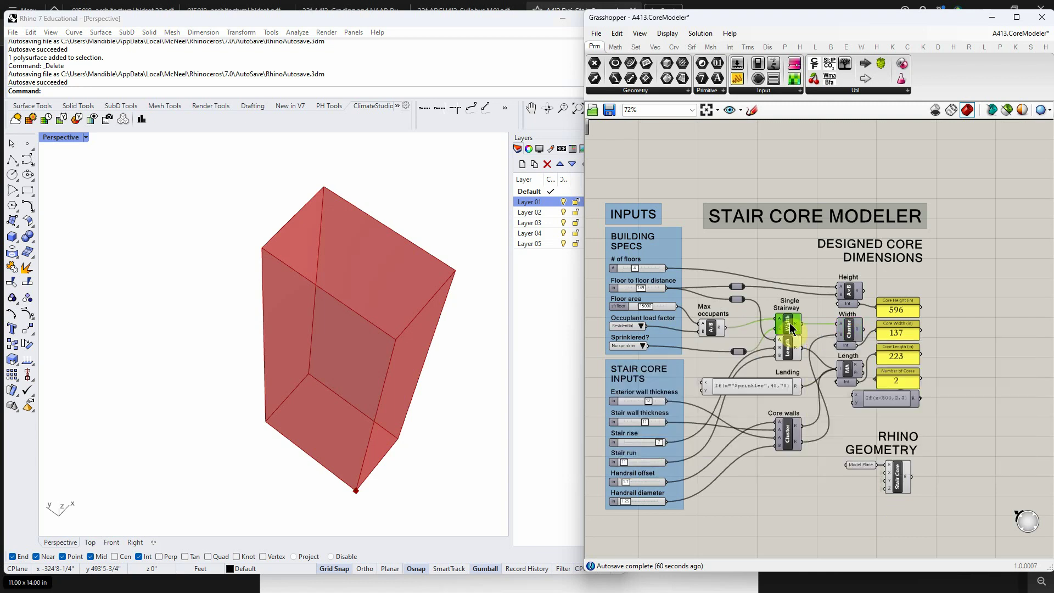
Step: Compare the core Width cluster and its output with the width of the red stair core volume in Rhino
click(849, 330)
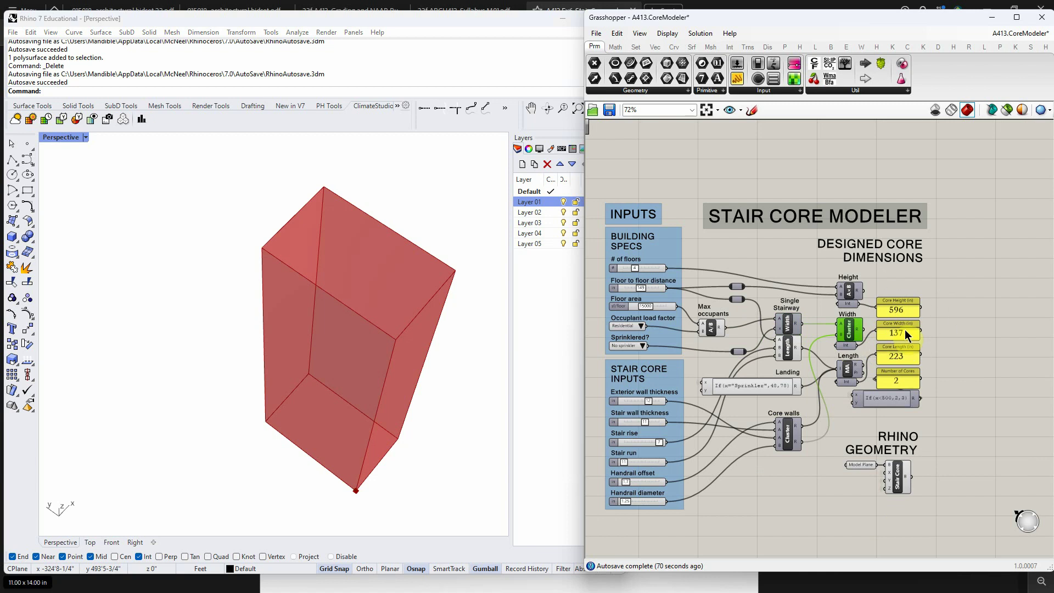
right_drag(417, 406, 384, 357)
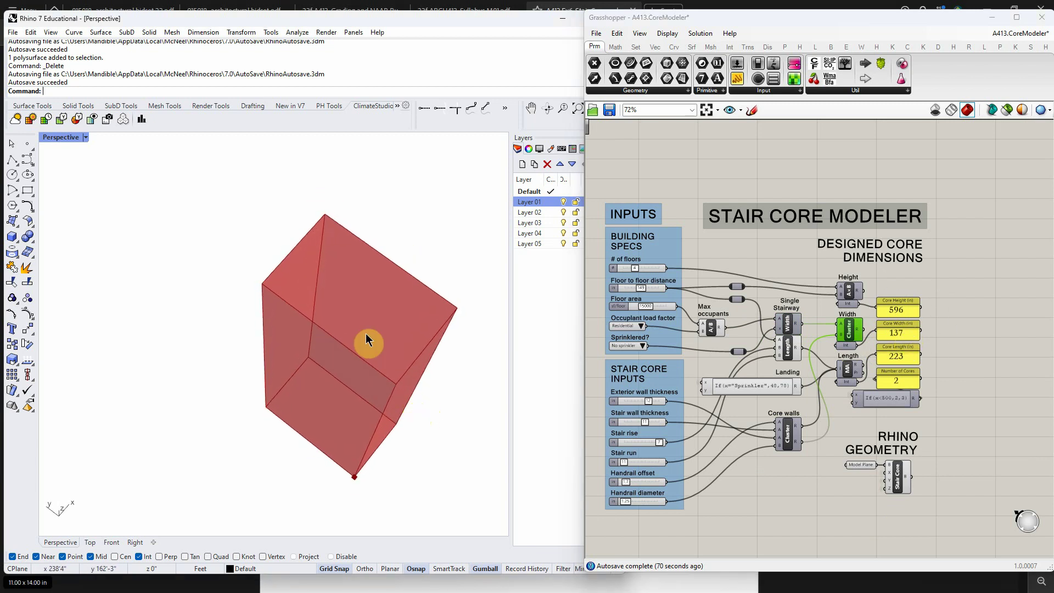
right_drag(408, 420, 405, 423)
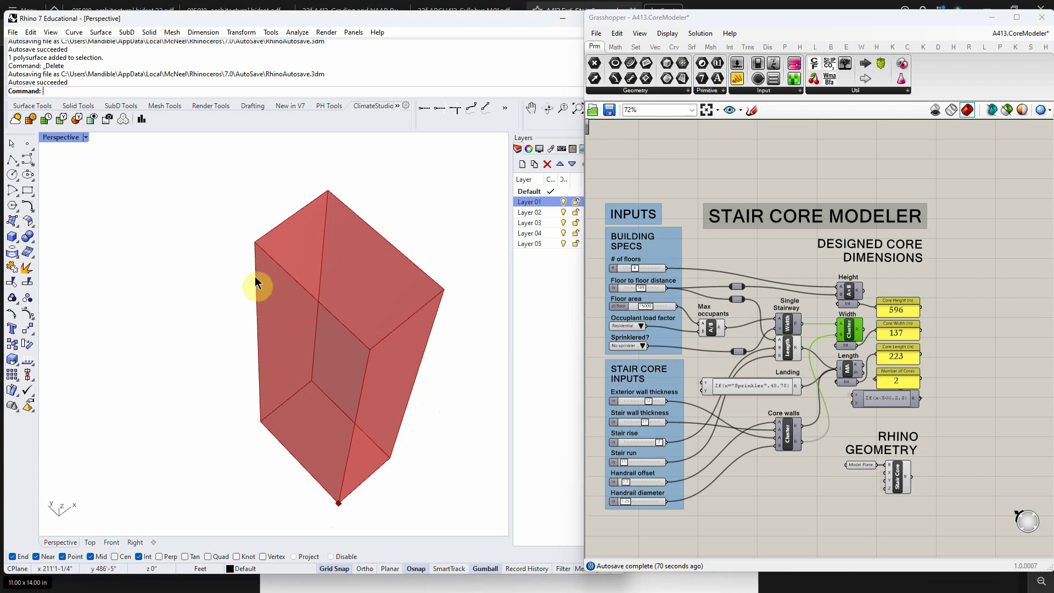
click(265, 225)
right_click(727, 523)
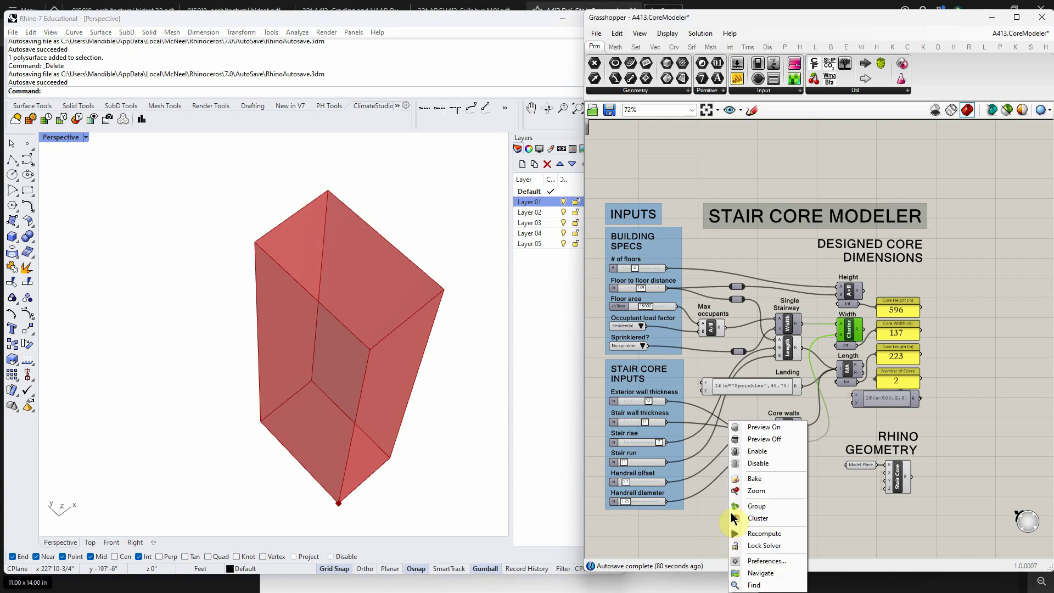
click(855, 506)
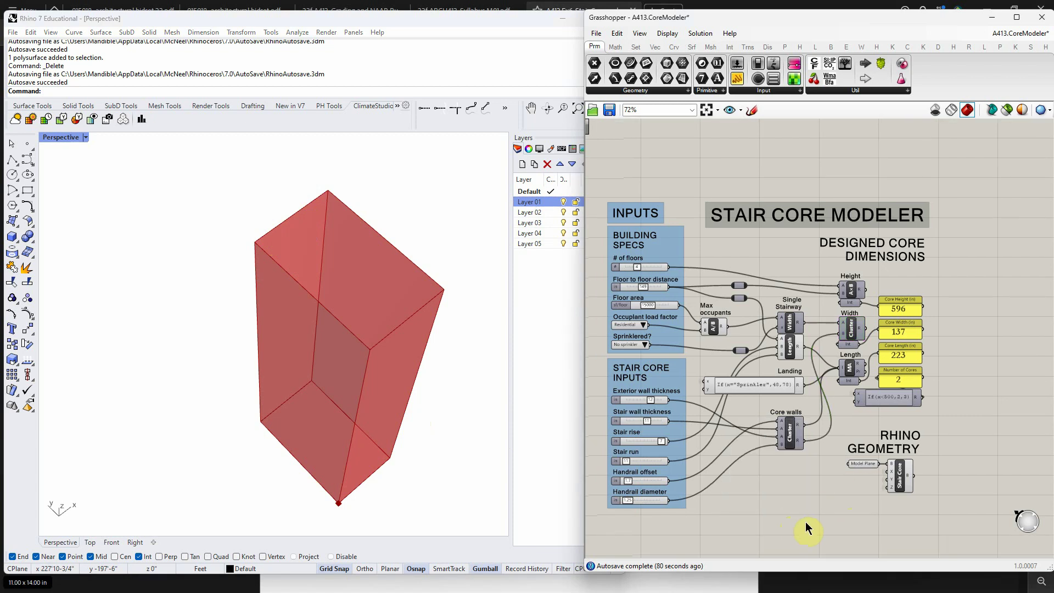
right_drag(805, 522, 801, 522)
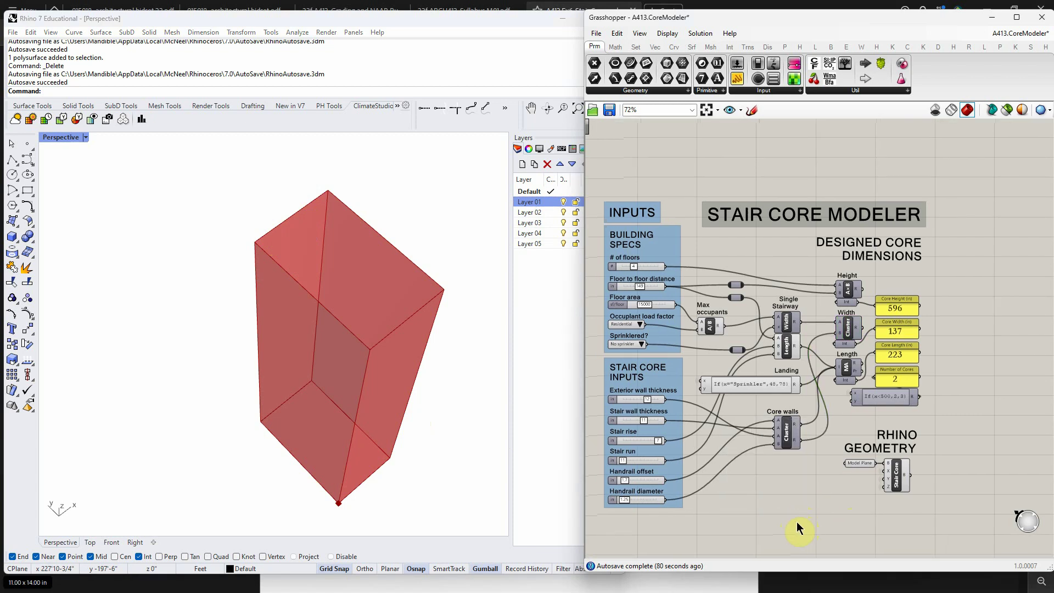
Step: Trace the Max occupants component into the single stairway Width cluster, review the Egress Factor expression, and return to the main definition
drag(597, 192, 677, 352)
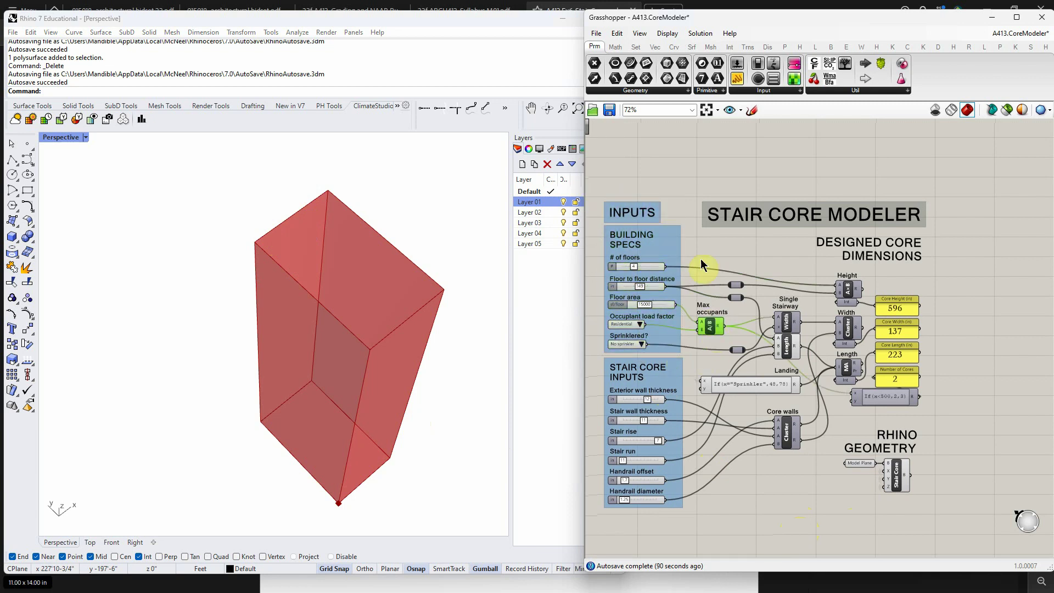
click(789, 329)
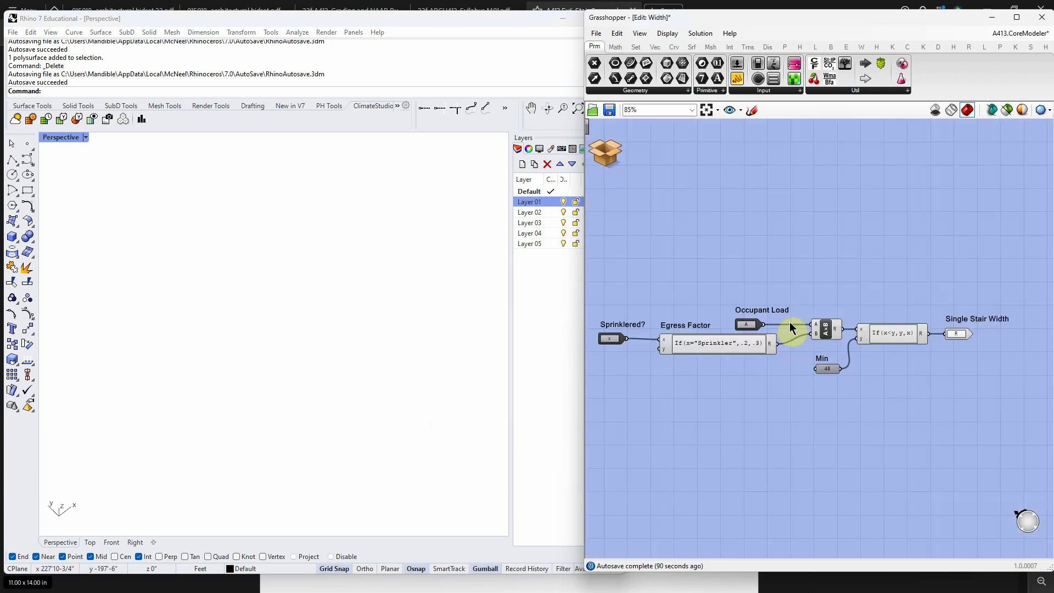
double_click(789, 329)
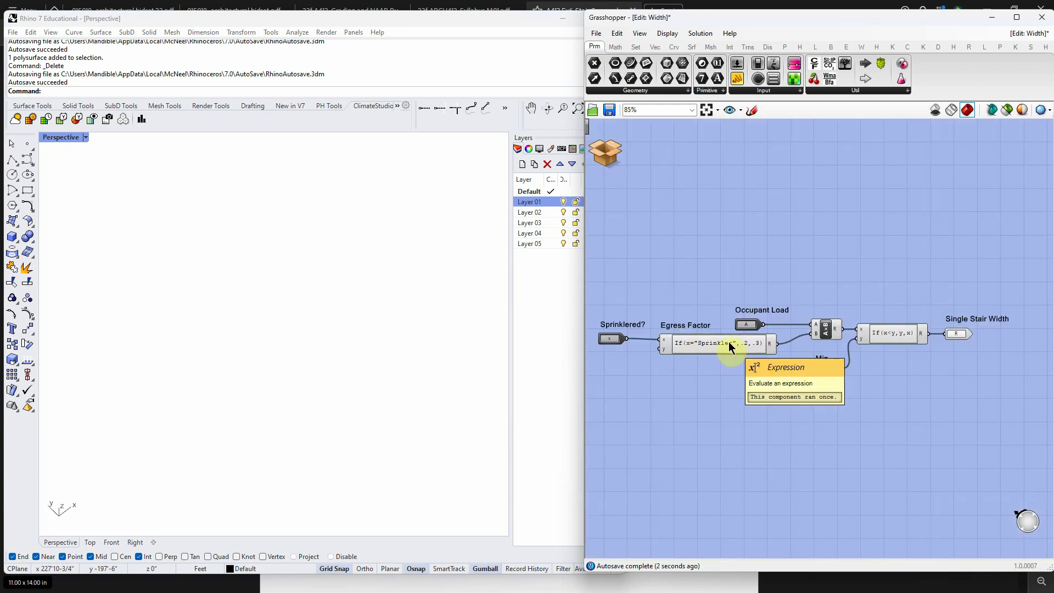
key(ctrl)
mouse_move(607, 159)
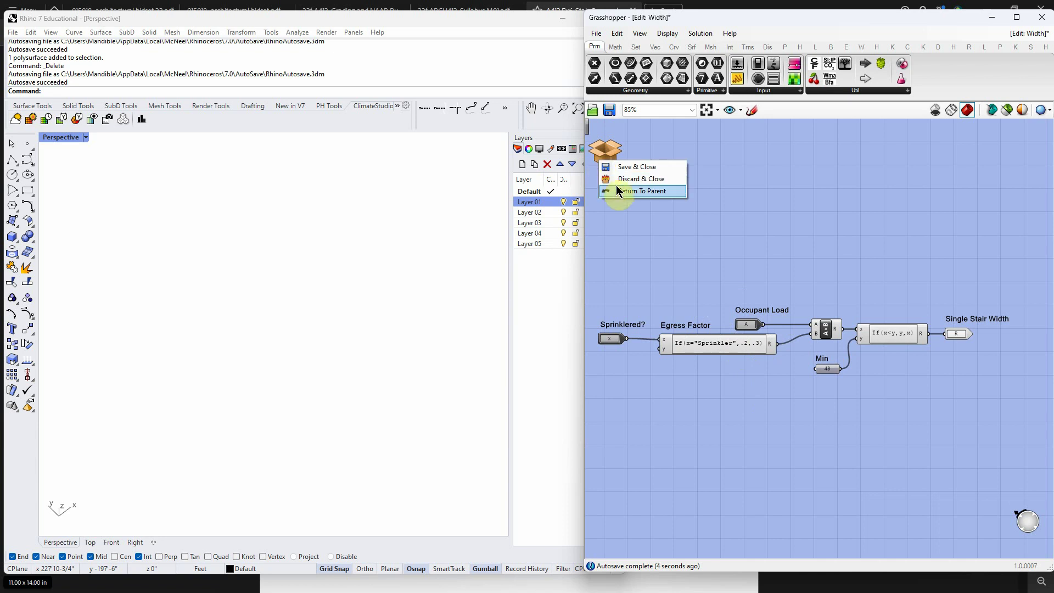
click(618, 190)
click(800, 517)
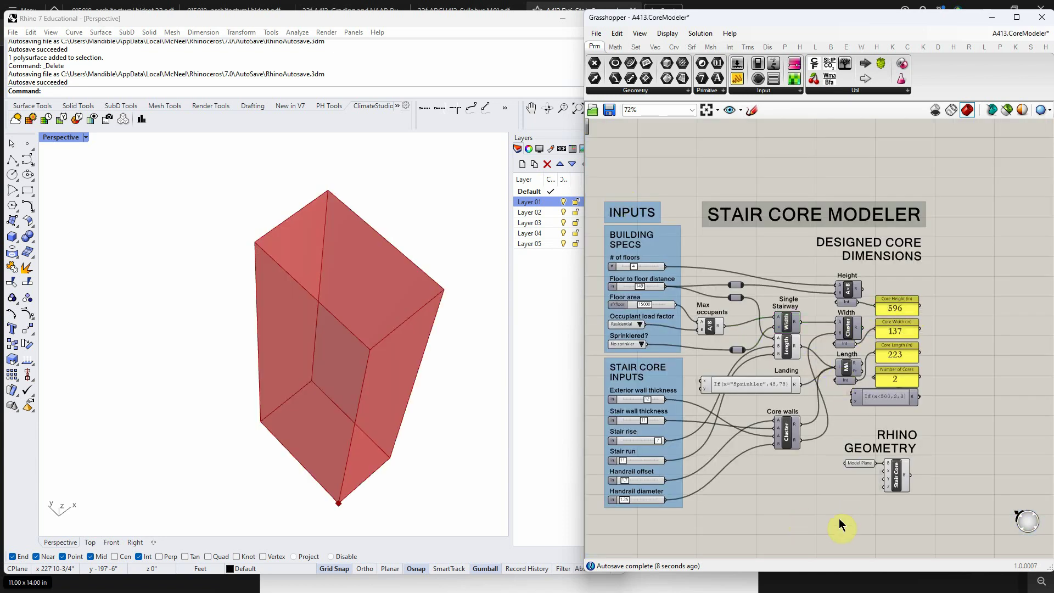
Step: Review the # of steps, Stair length and U-shape calculations in the single stairway Length cluster, and return to the main definition
double_click(788, 351)
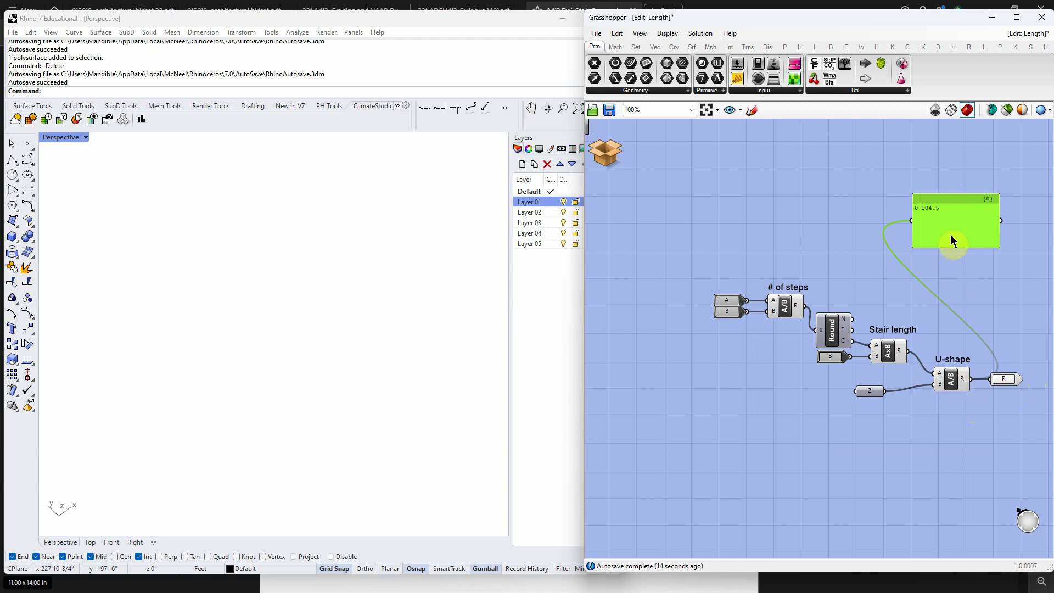
click(609, 156)
click(624, 186)
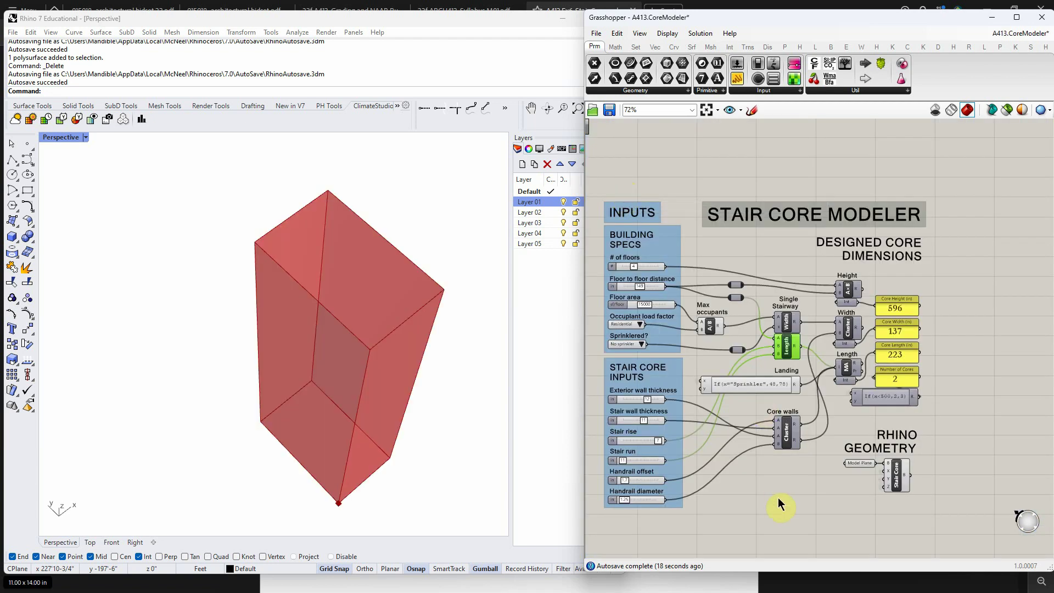
click(792, 523)
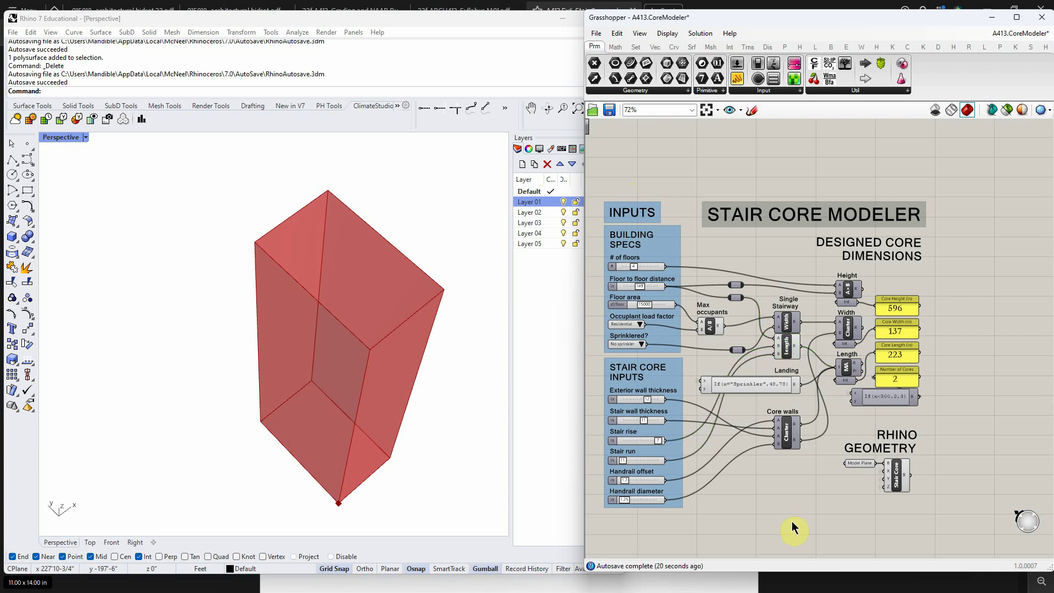
Step: Reopen the single stairway Length cluster to recheck its stair length calculation, and close it again
double_click(792, 352)
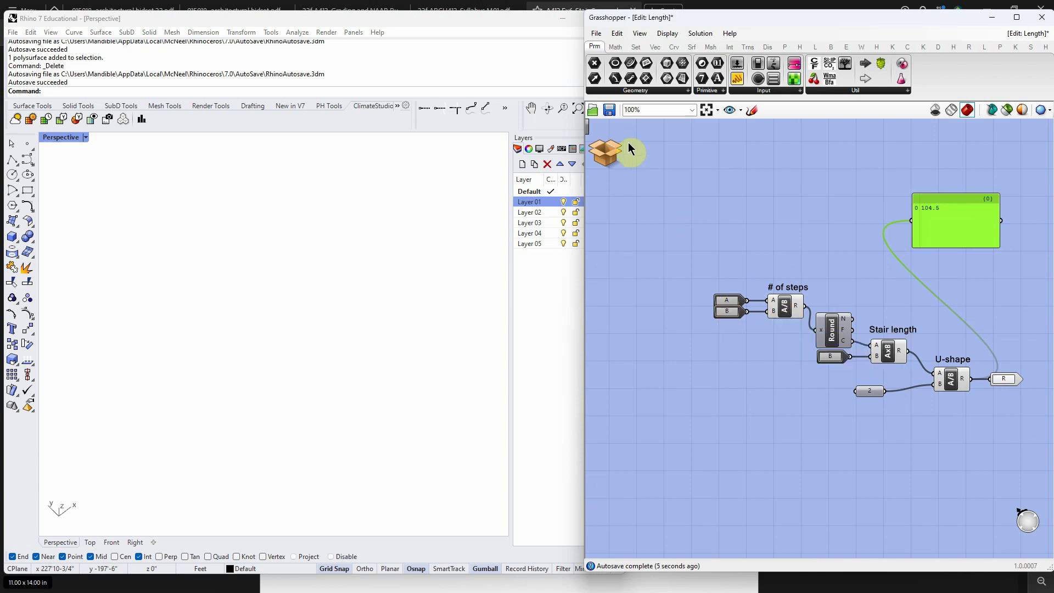
click(620, 159)
click(624, 190)
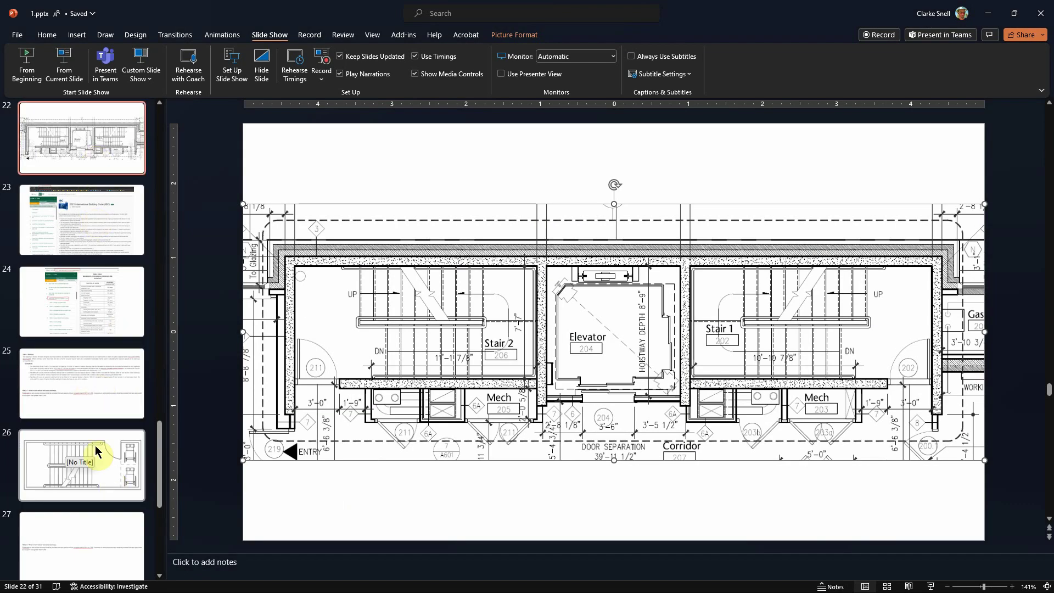
Step: Review the stair section drawing on slide 21 in PowerPoint, and return to the Grasshopper definition
scroll(98, 315, up, 3)
click(104, 277)
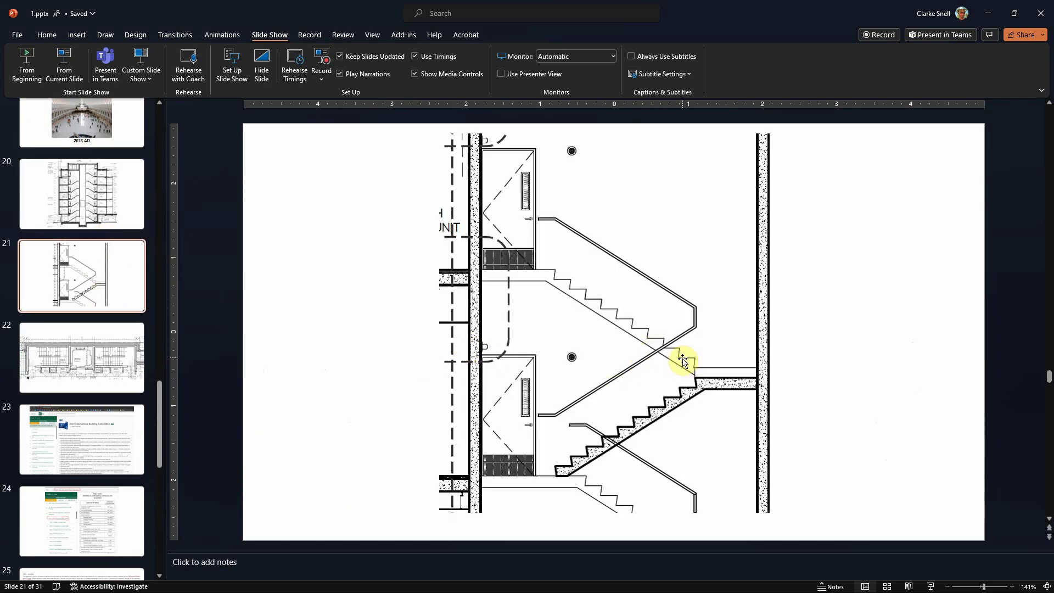
click(528, 271)
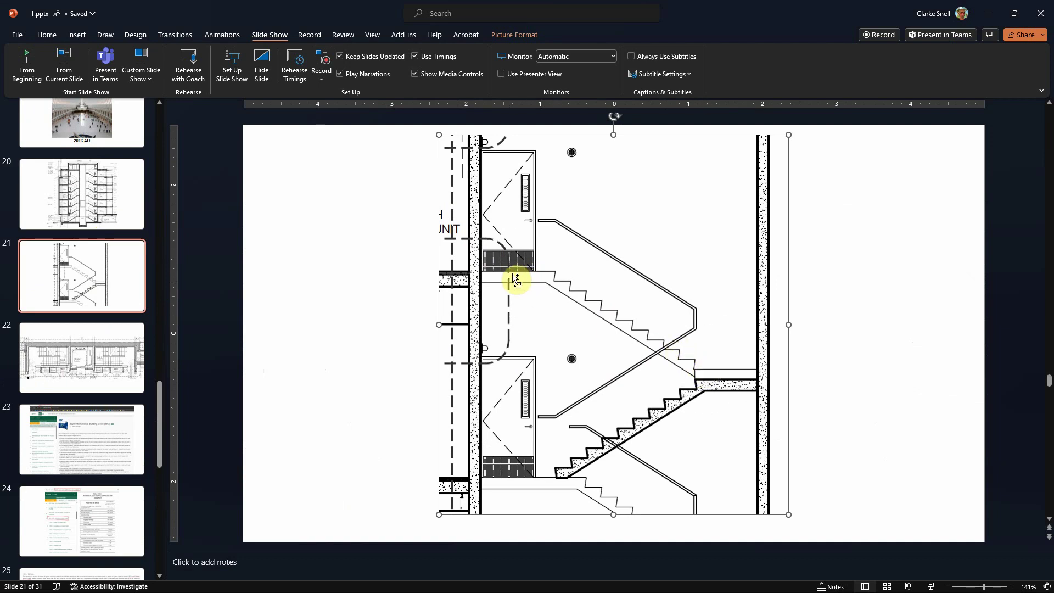
click(813, 318)
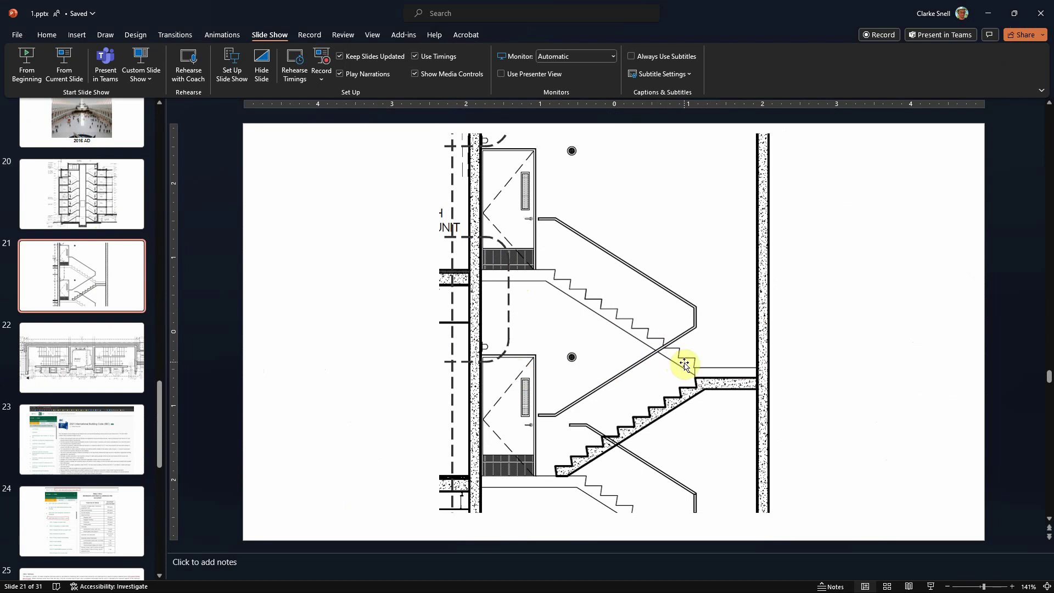
click(988, 13)
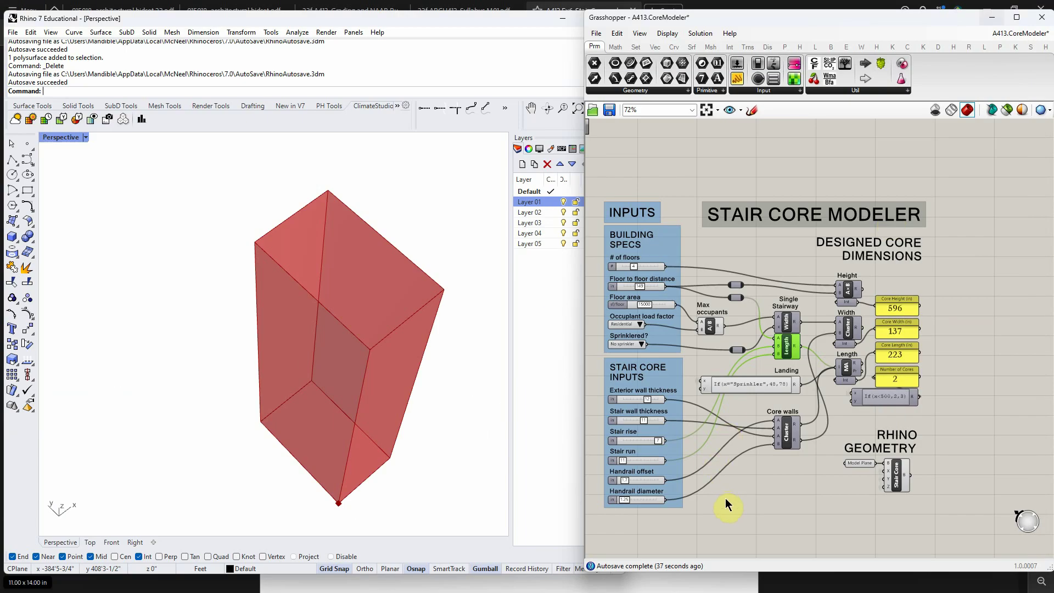
Step: Open the single stairway Length cluster to inspect its step count and U-shape calculation, and return to the main definition
double_click(782, 346)
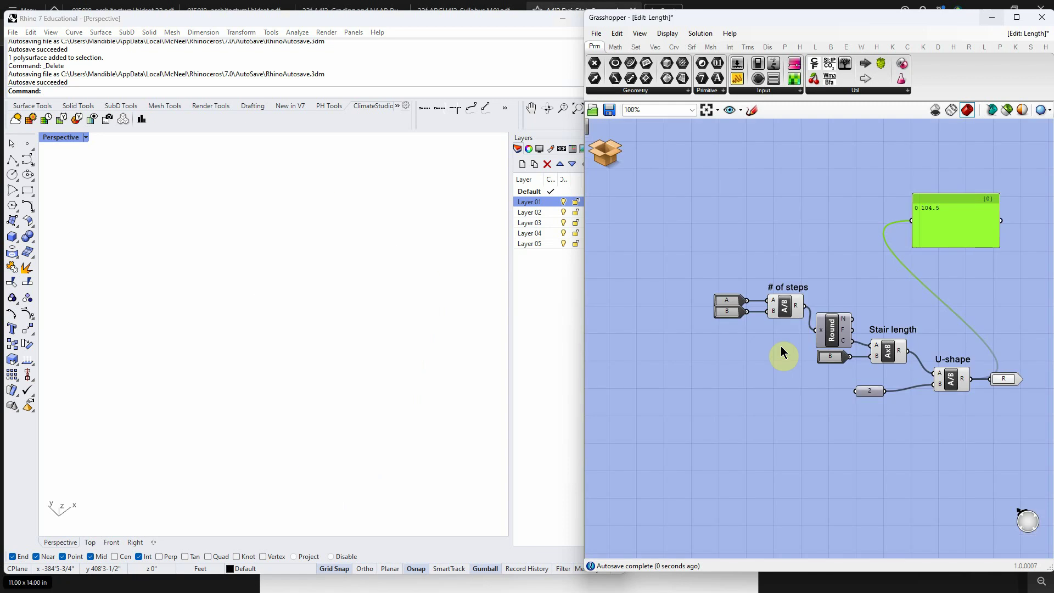
key(ctrl)
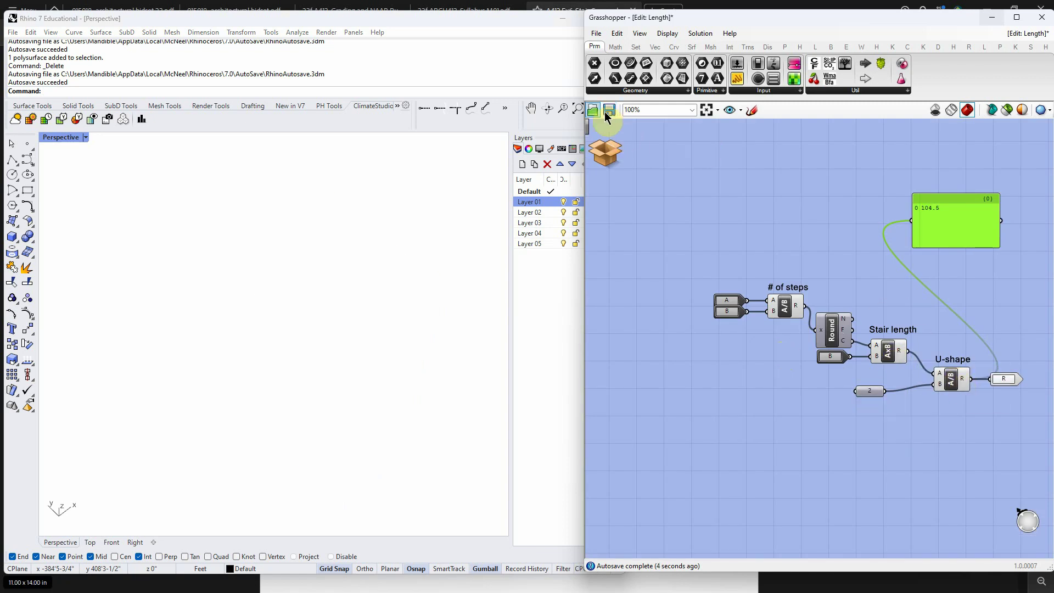
click(606, 153)
click(607, 190)
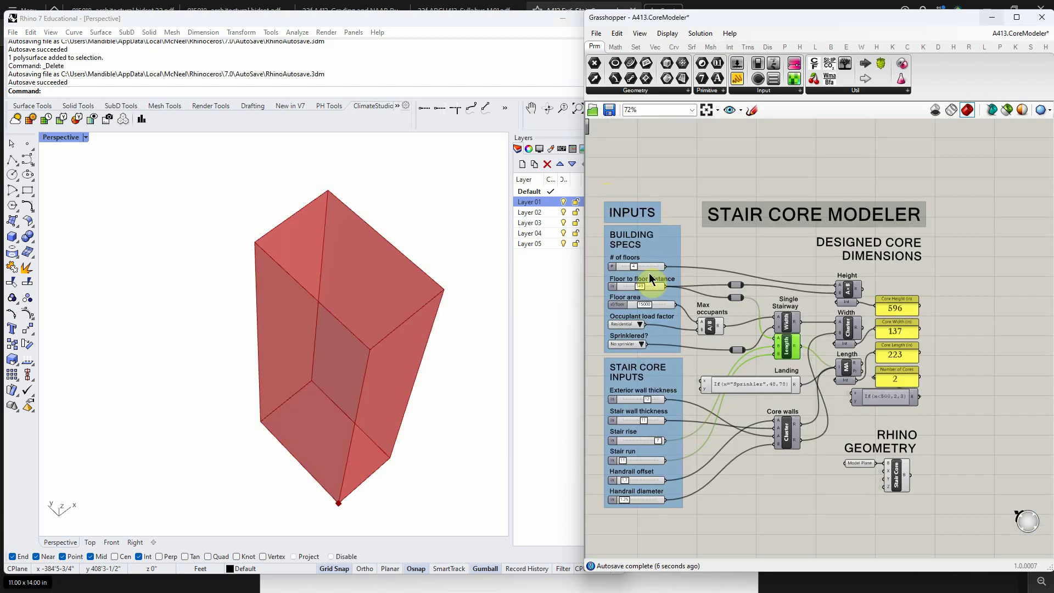
click(788, 368)
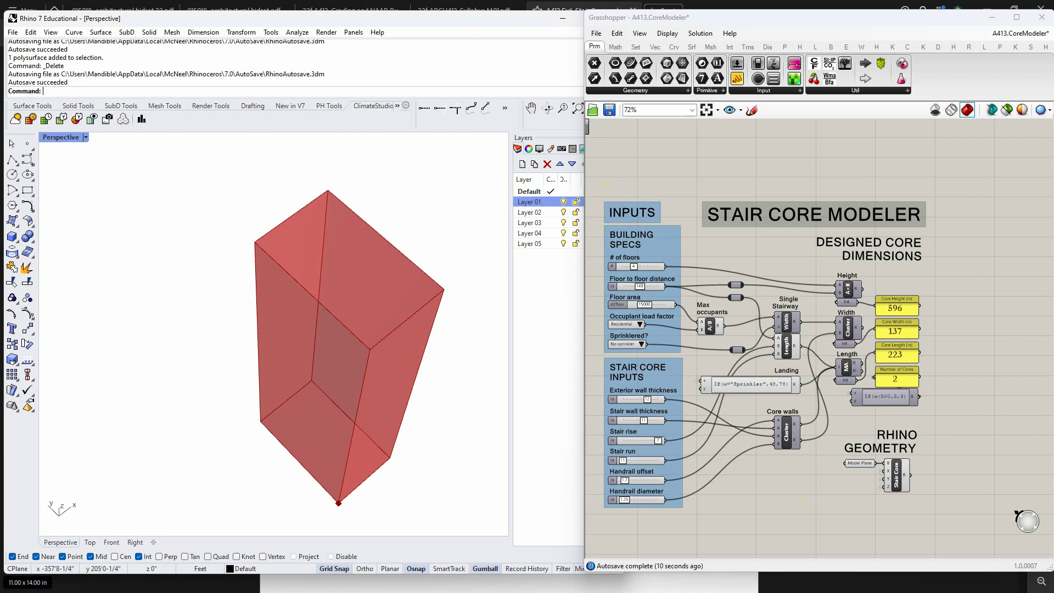
Step: Switch to PowerPoint and examine the landing area of Stair 2 in the core floor plan on slide 22, returning to Grasshopper
key(alt+Tab)
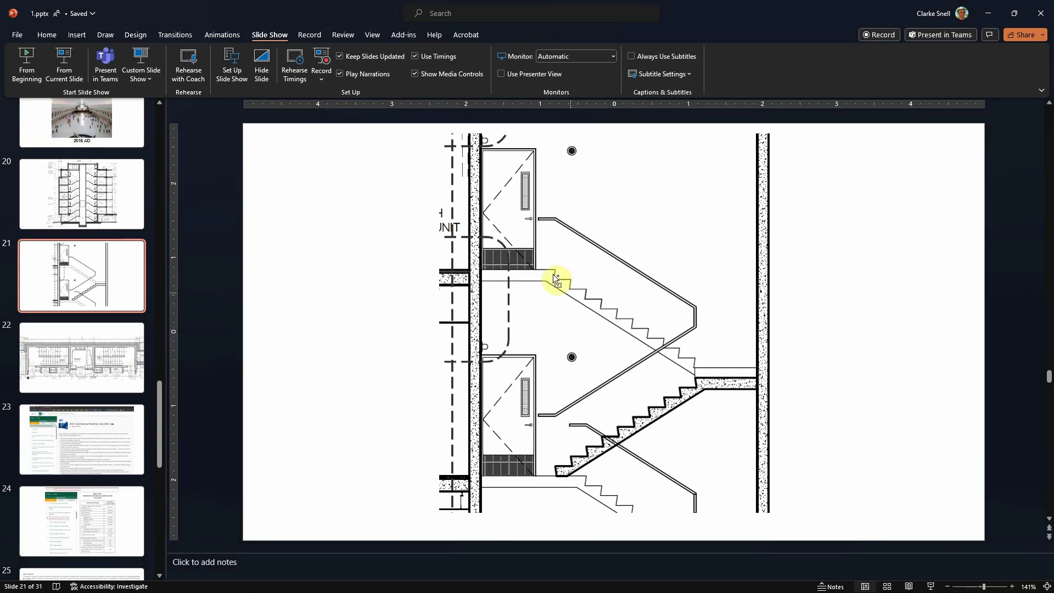
click(90, 375)
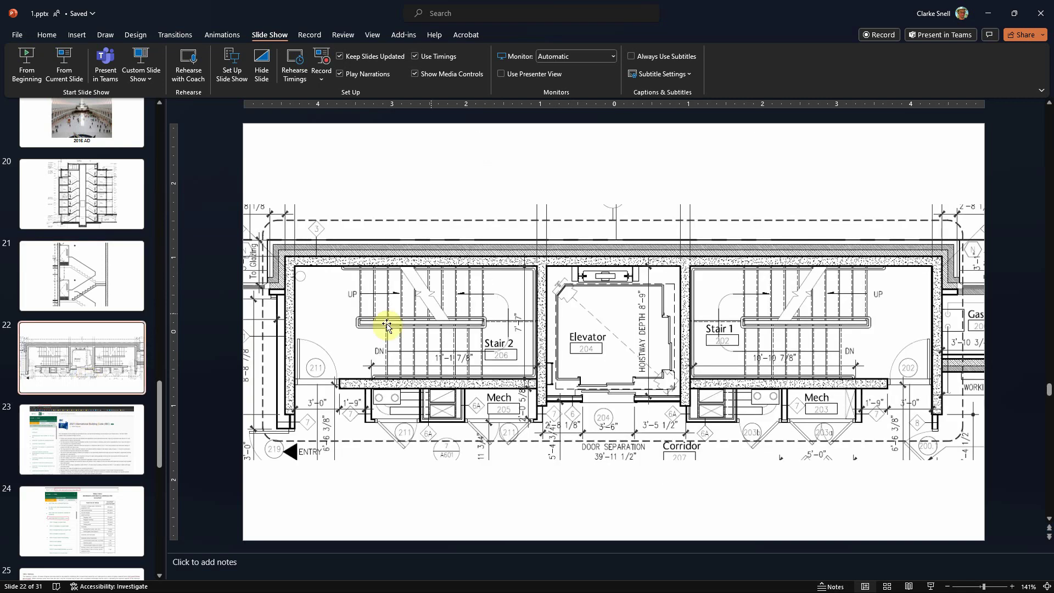
click(358, 310)
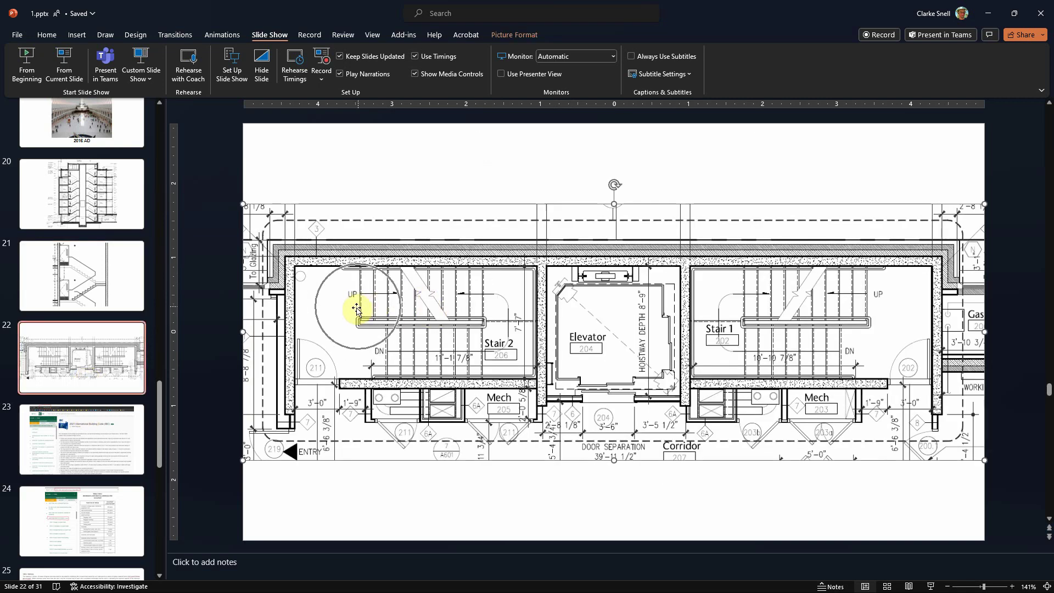
key(ctrl)
key(ctrl)
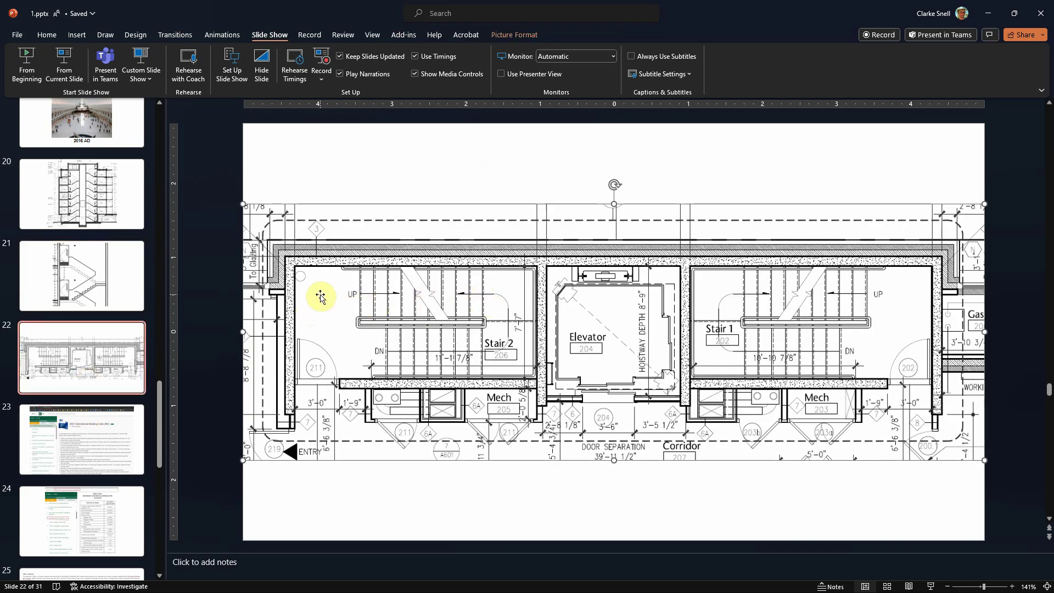
key(ctrl)
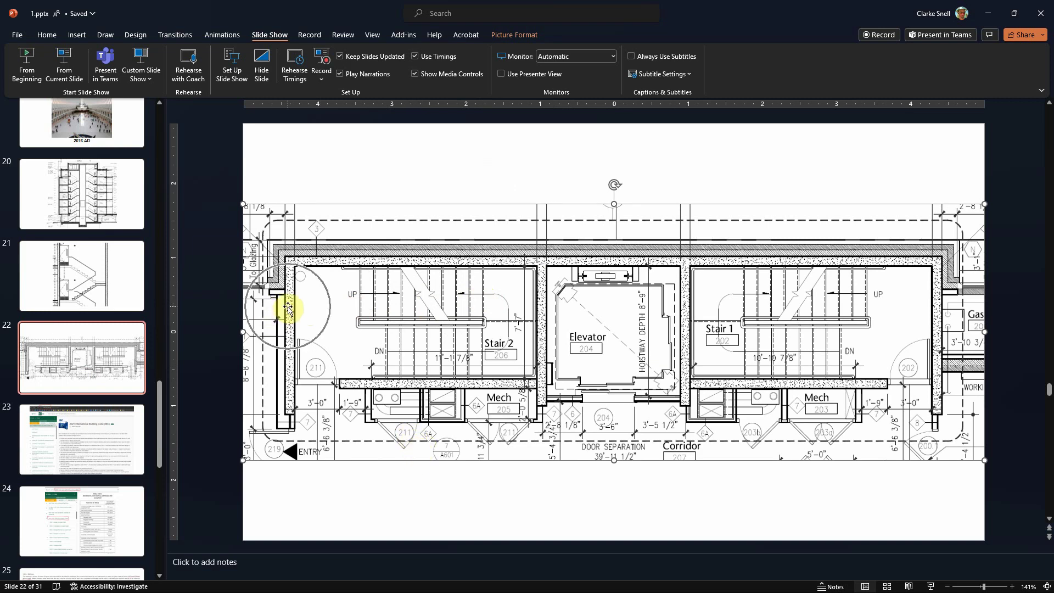
click(990, 16)
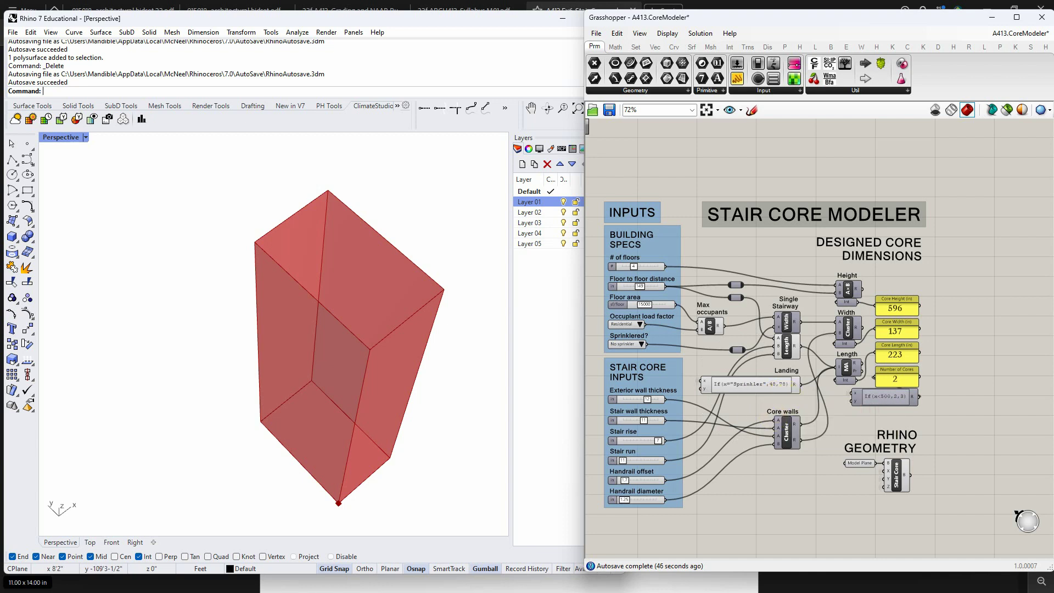
Step: Switch to PowerPoint and examine the stair plan with wheelchair spaces on slide 26, and return to Grasshopper
key(alt+Tab)
click(101, 383)
scroll(107, 351, down, 5)
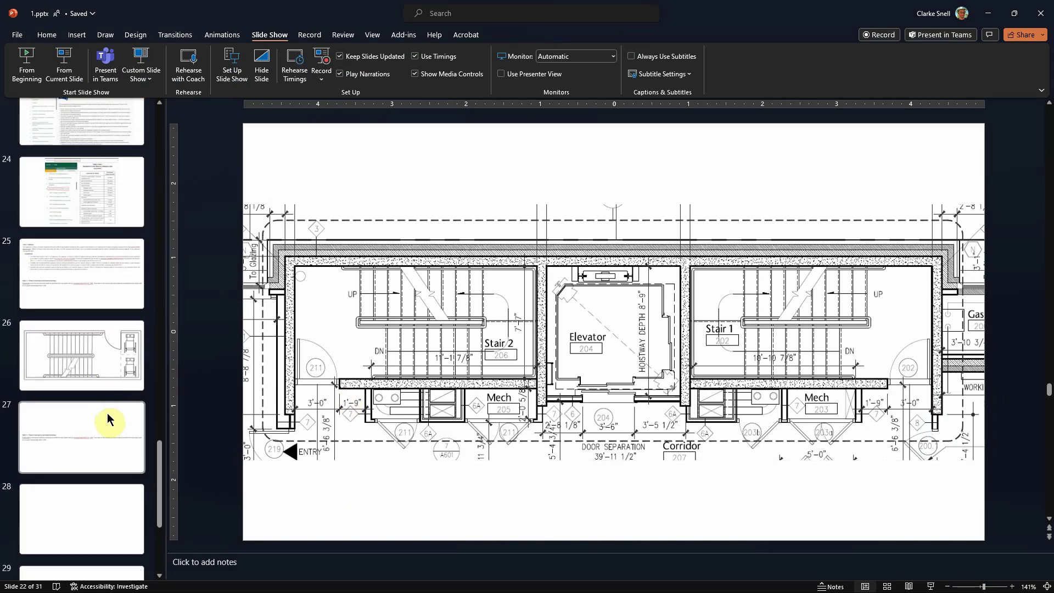
click(112, 366)
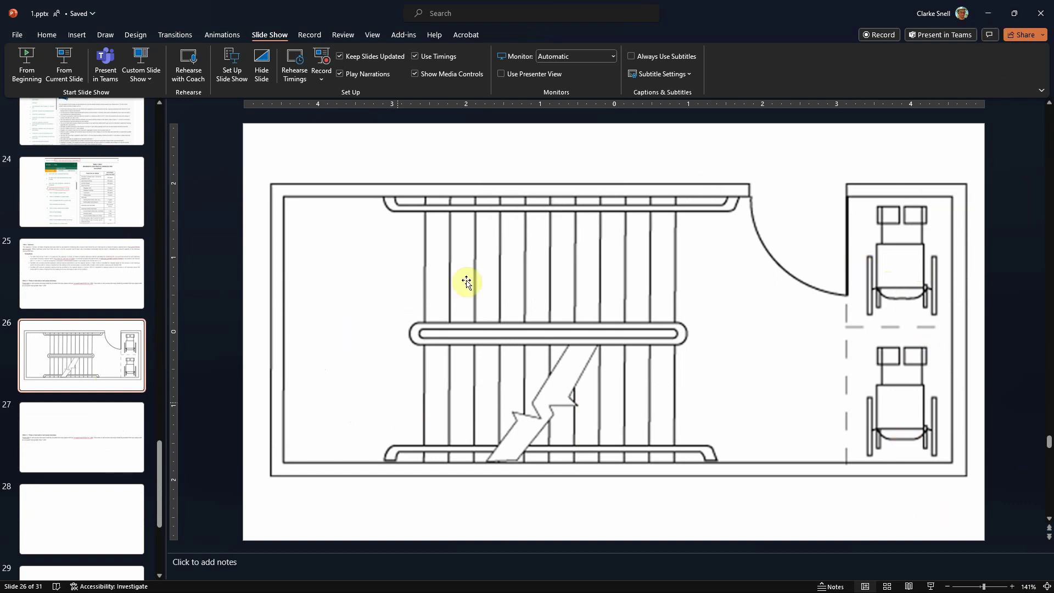
click(988, 18)
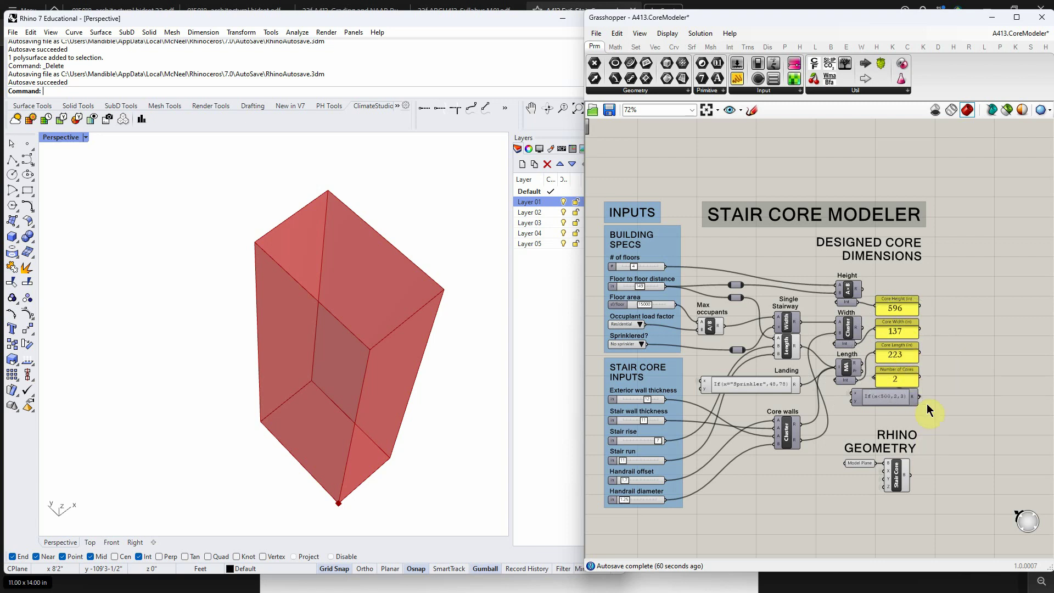
Step: Review the If(x<500,2,3) expression that determines the number of cores, and close the expression editor without changes
key(ctrl)
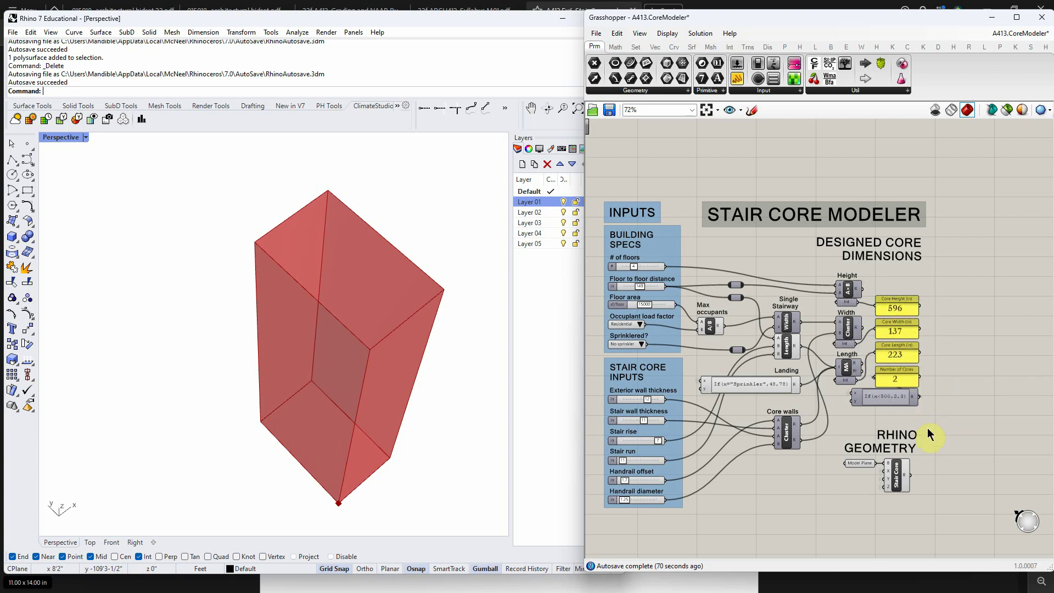
click(889, 397)
double_click(889, 397)
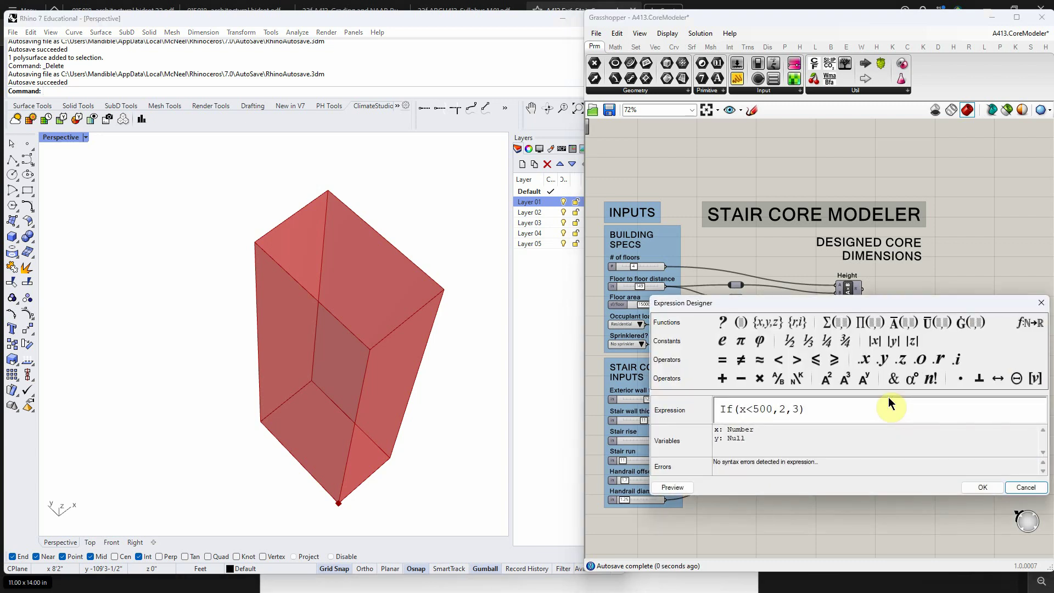
drag(755, 409, 771, 409)
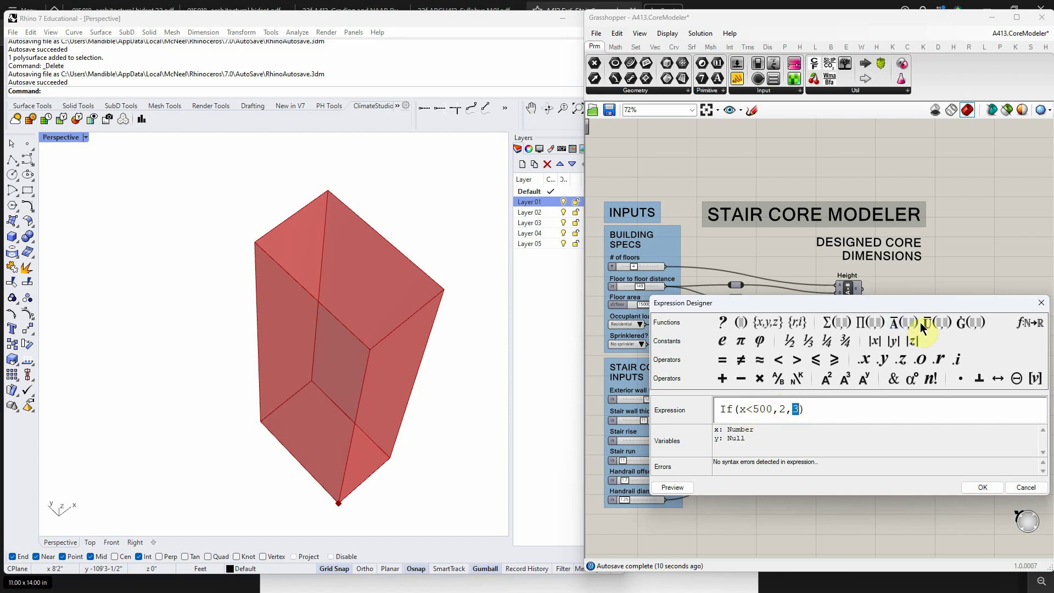
click(1041, 303)
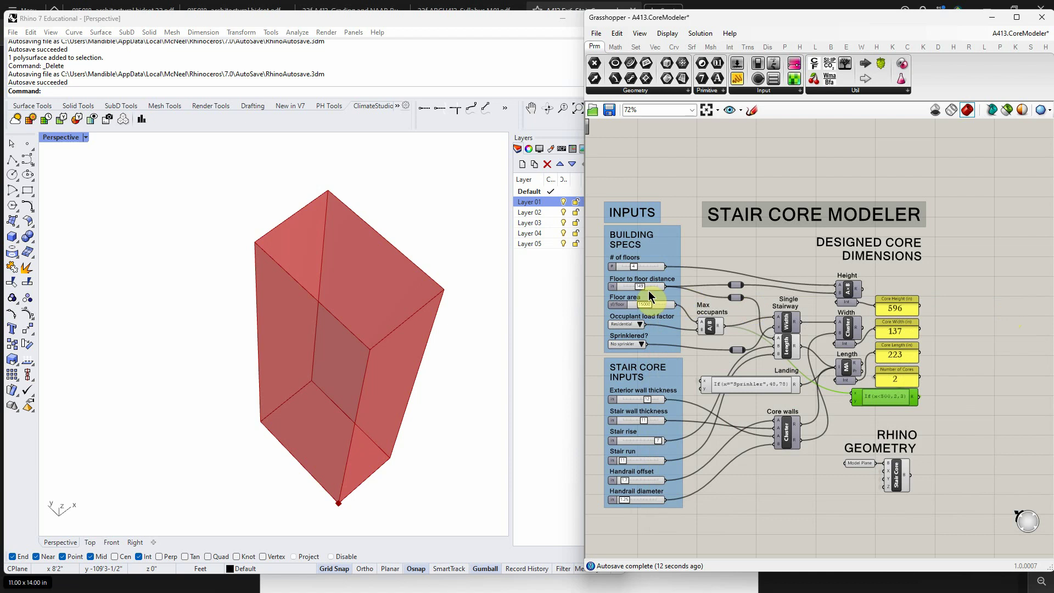
Step: Inspect the Stair Core component's hidden input connections and its matching volume in Rhino
right_drag(487, 446, 486, 447)
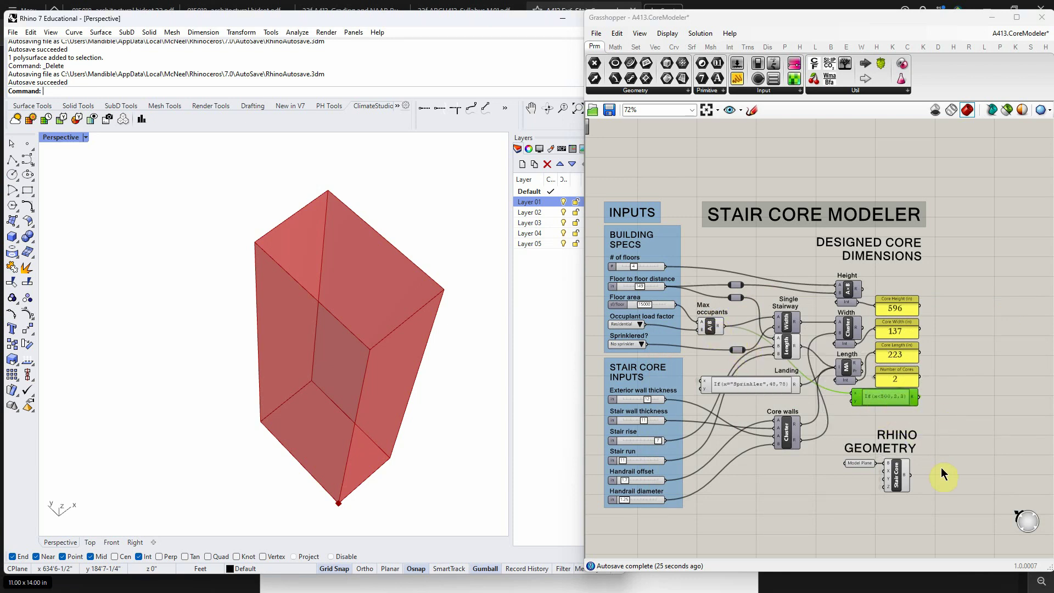
click(899, 483)
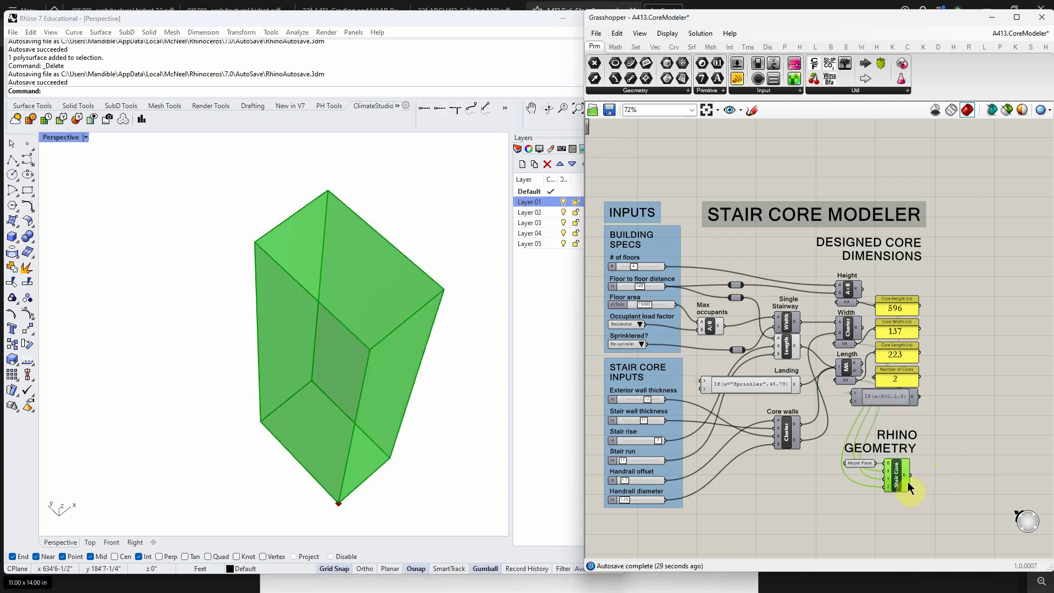
right_click(898, 480)
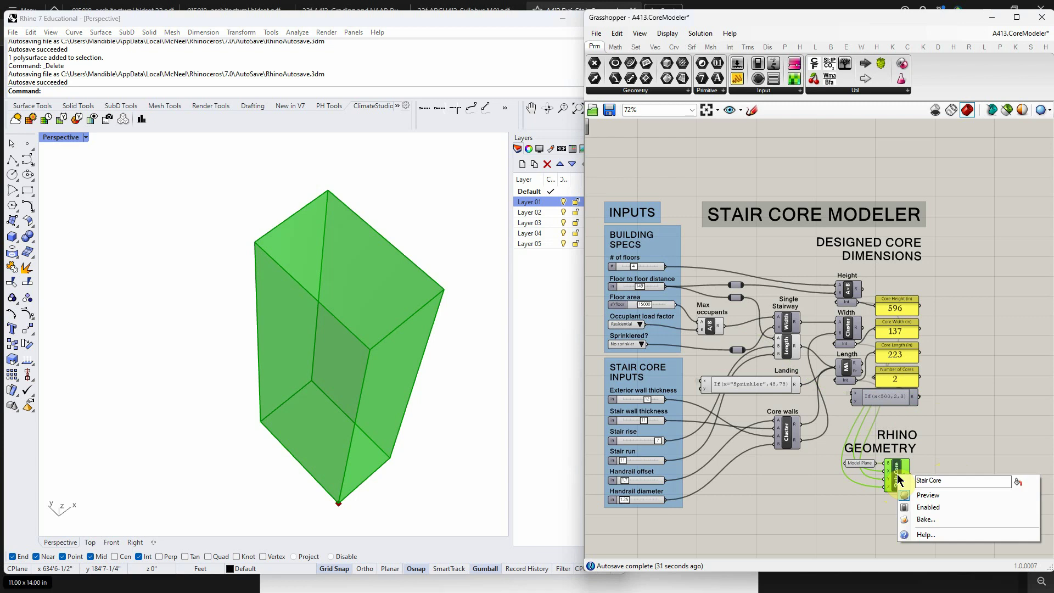
click(903, 484)
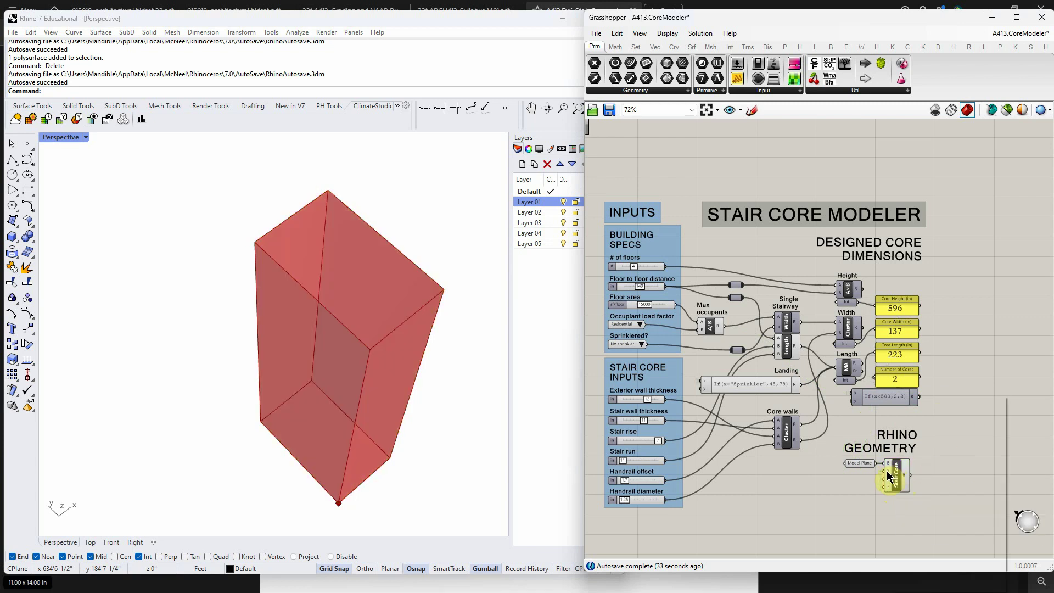
Step: Switch the wire display of the Stair Core component's X input to Default and back to Hidden
right_click(887, 473)
mouse_move(930, 414)
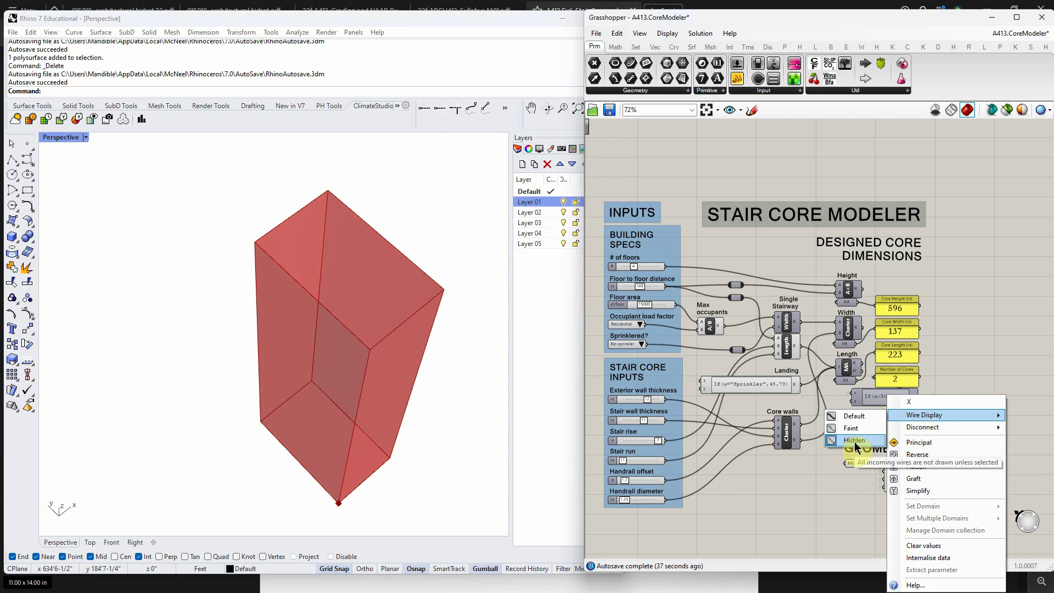
click(856, 417)
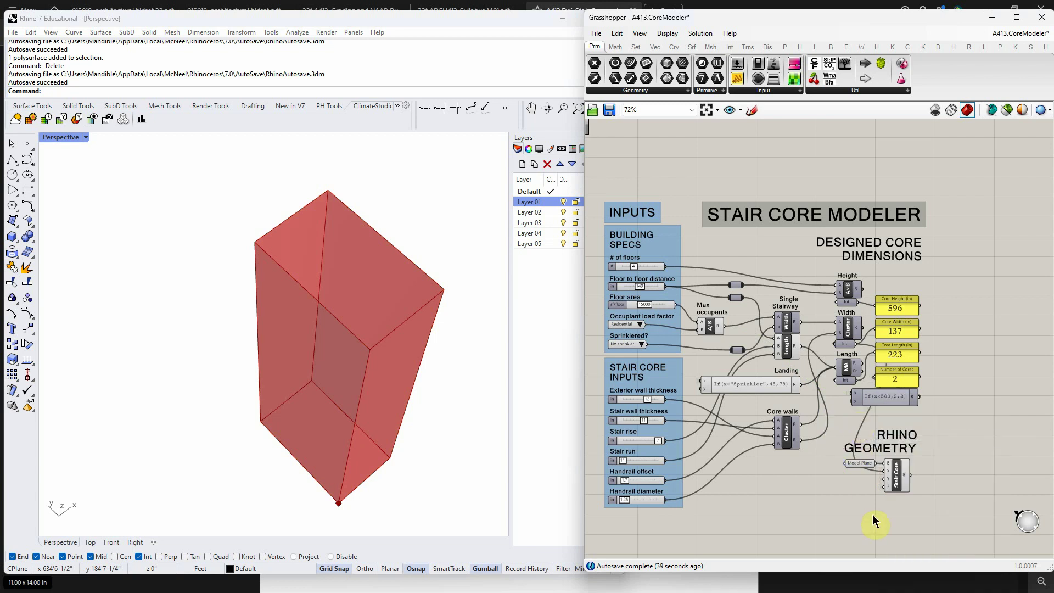
right_click(889, 477)
mouse_move(948, 417)
click(855, 440)
click(900, 474)
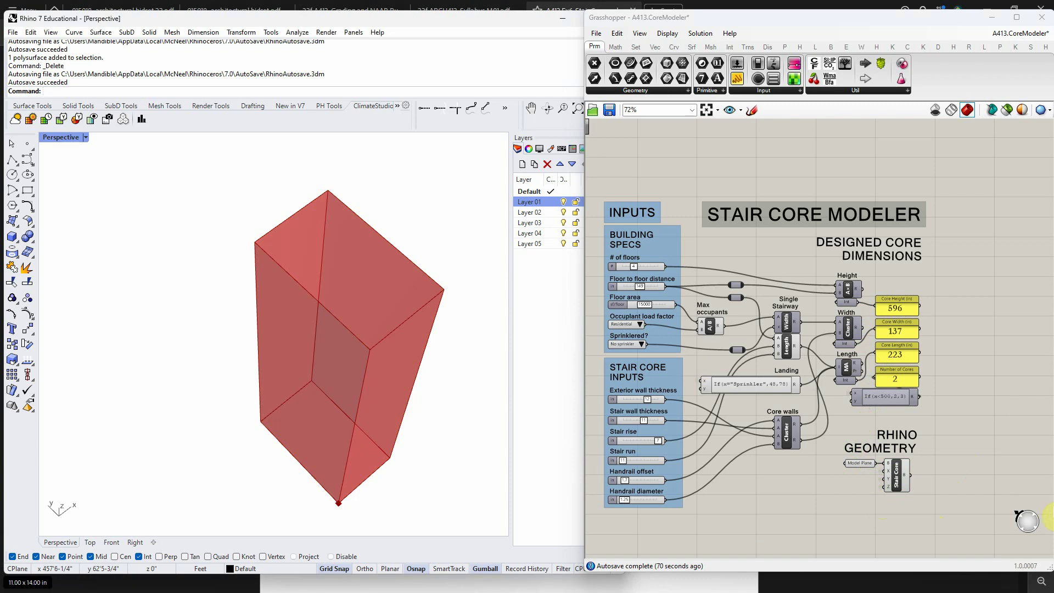
Step: Check the Stair Core component against its Rhino volume and examine the base plane at the volume's lower corner
click(905, 477)
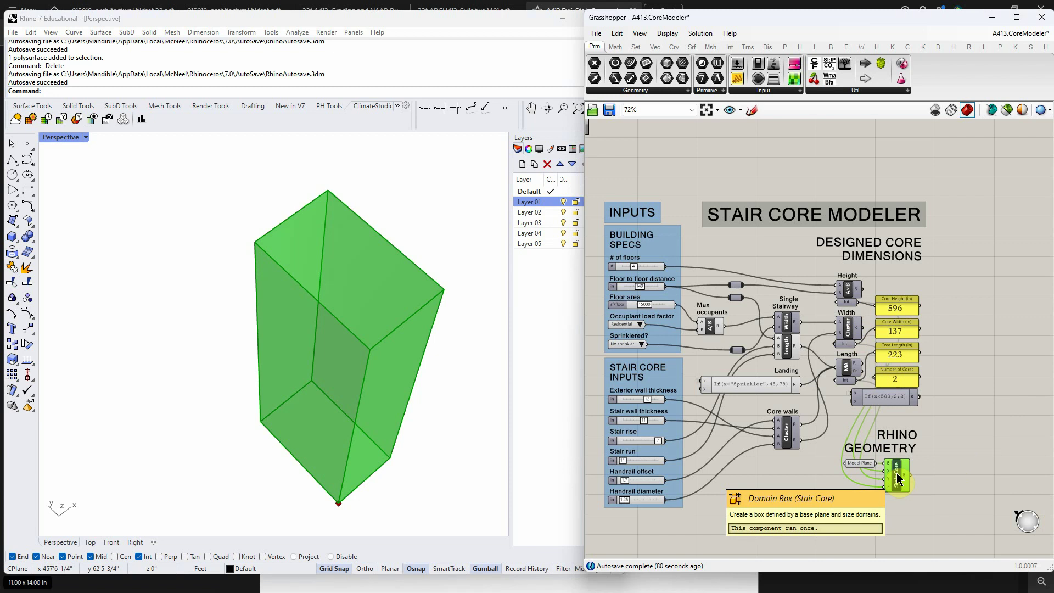
click(941, 485)
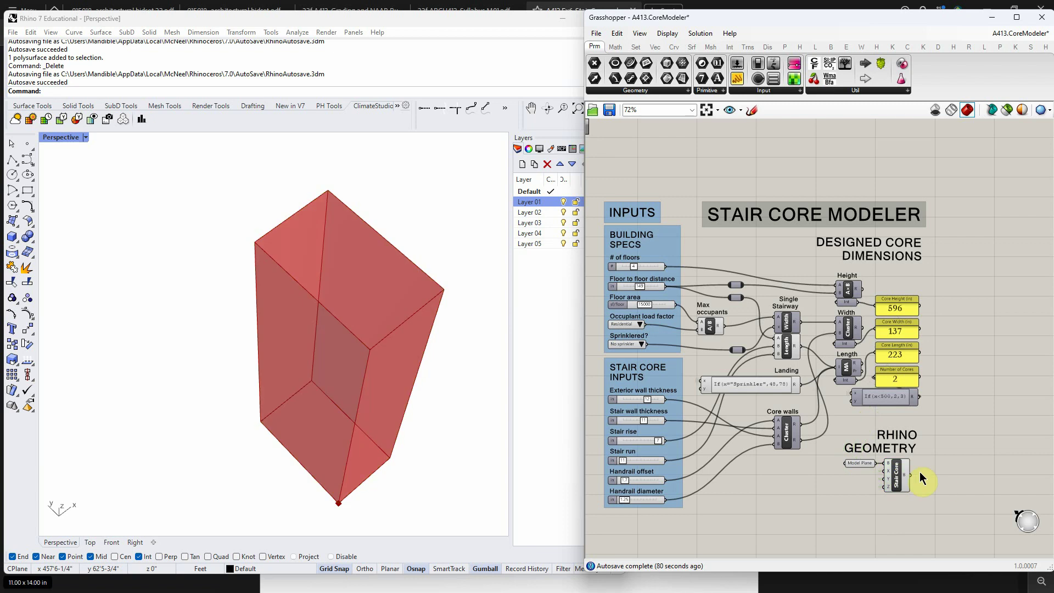
click(889, 467)
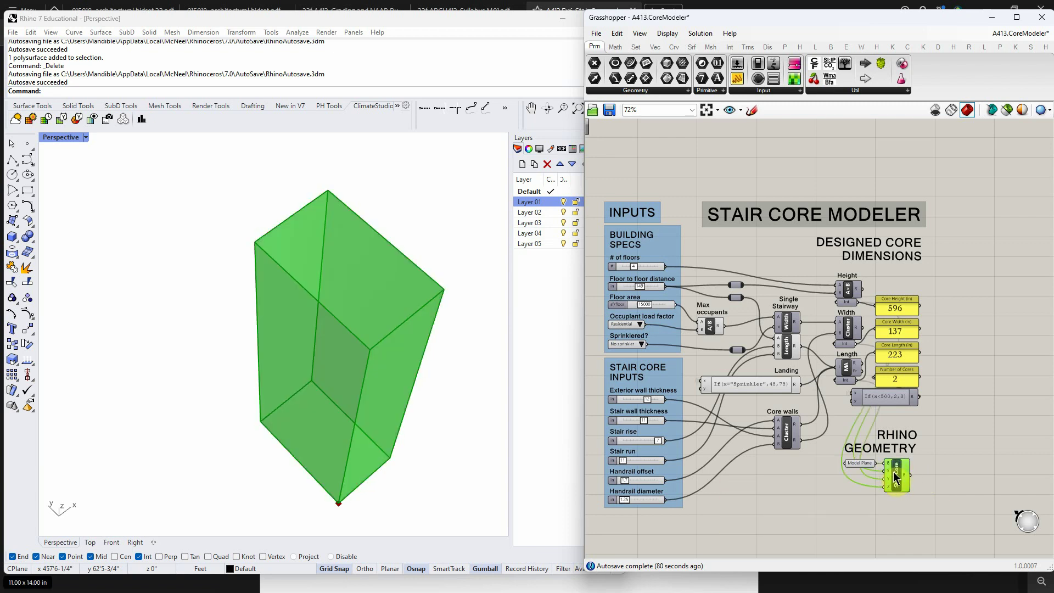
click(338, 509)
scroll(338, 508, up, 5)
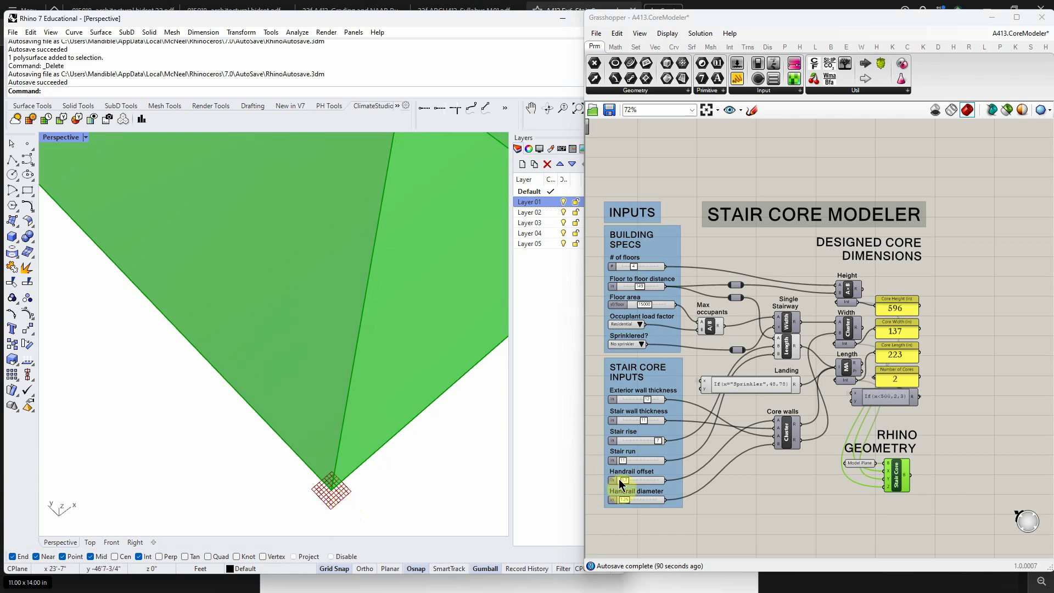
Step: Examine the Model Plane connection and the X, Y and Z inputs of the Stair Core component
click(848, 467)
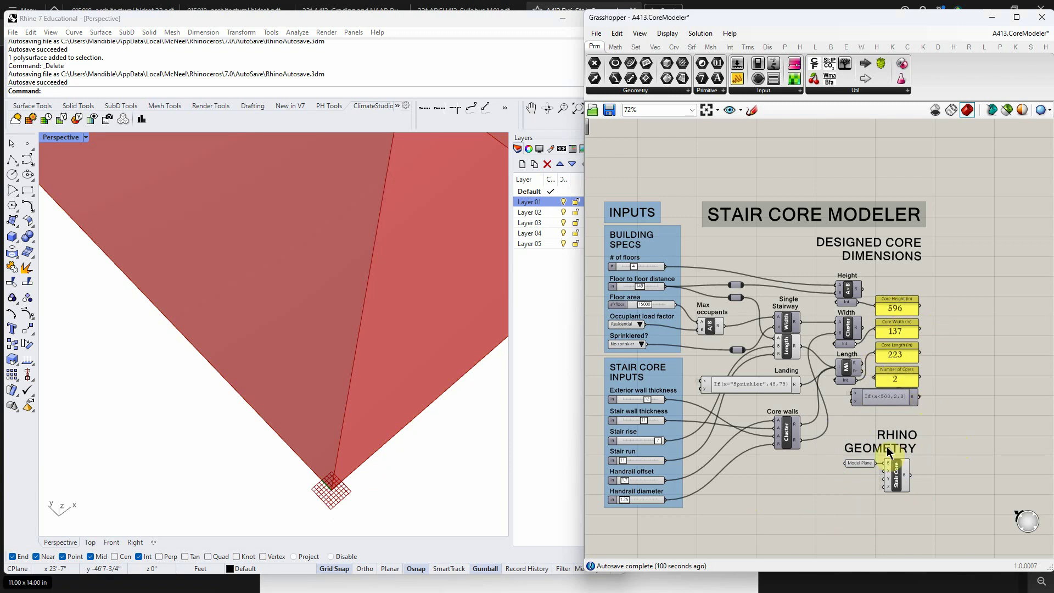
scroll(808, 477, down, 3)
scroll(835, 479, up, 4)
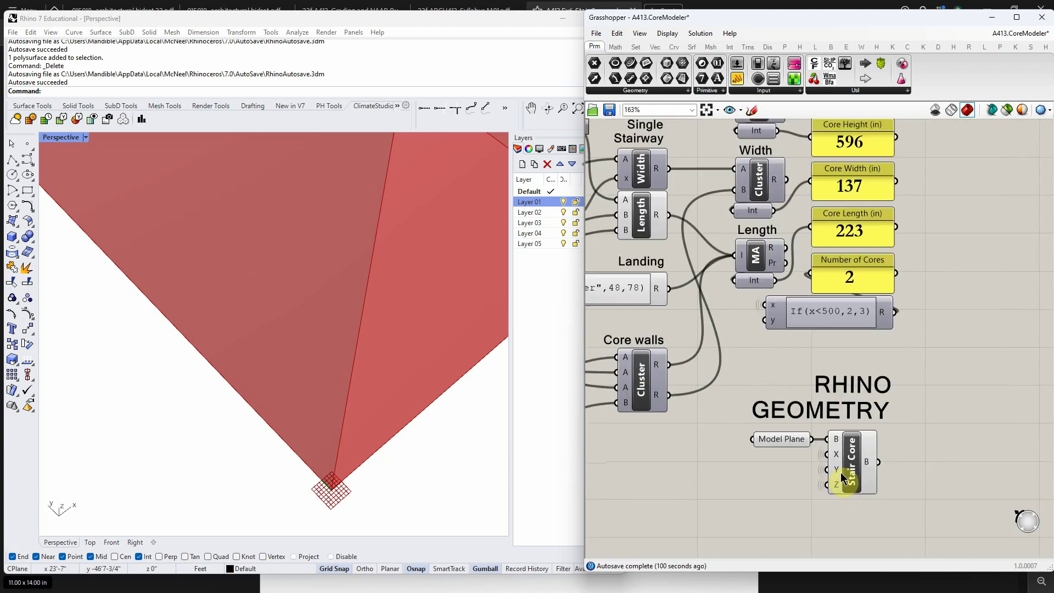
scroll(231, 402, down, 5)
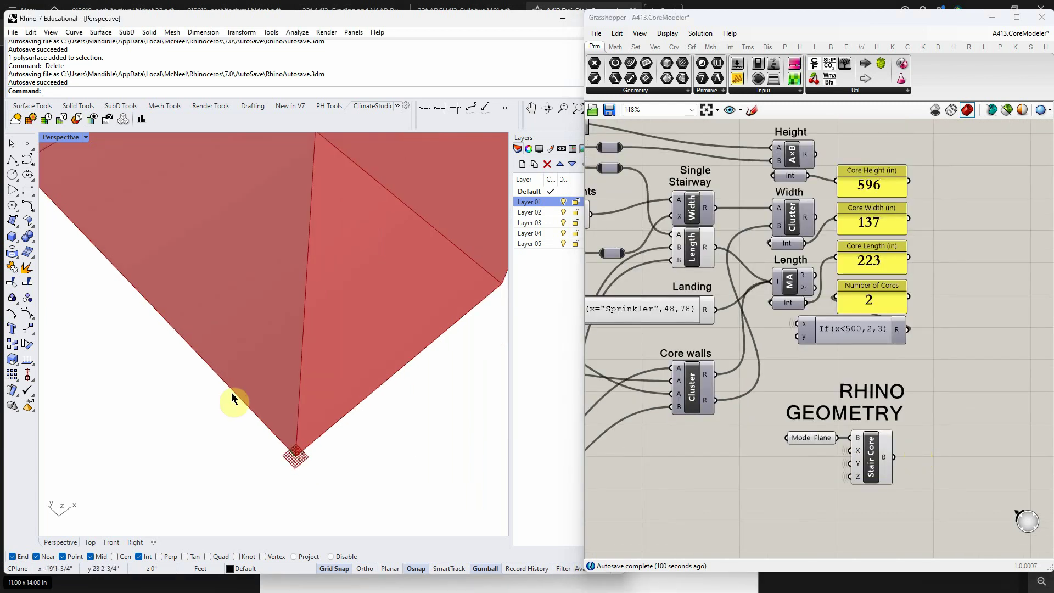
Step: Bake the Stair Core component's volume into Rhino and turn off the component's preview
right_click(885, 460)
click(908, 508)
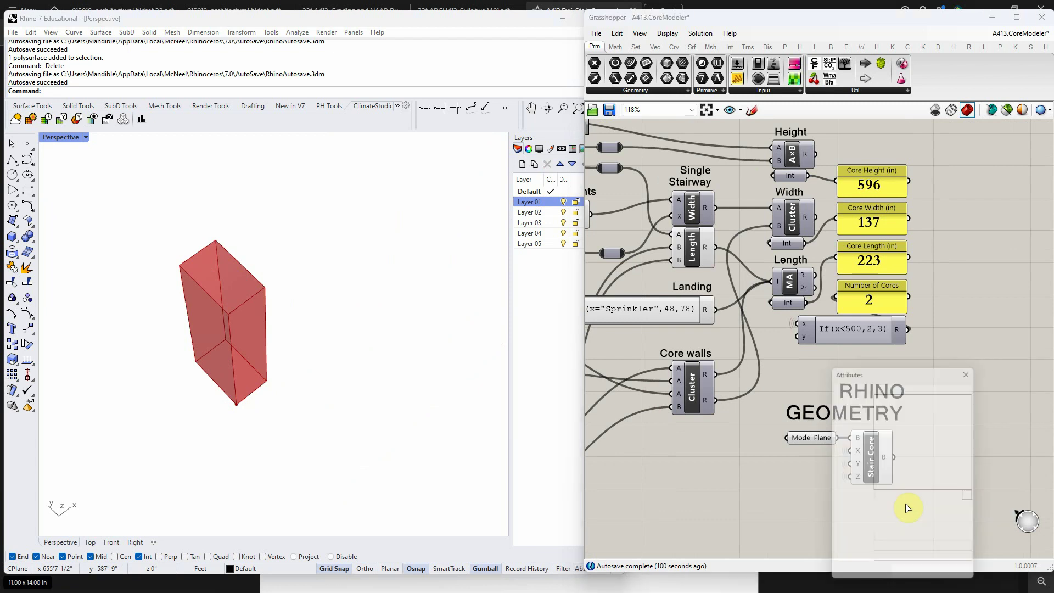
click(917, 580)
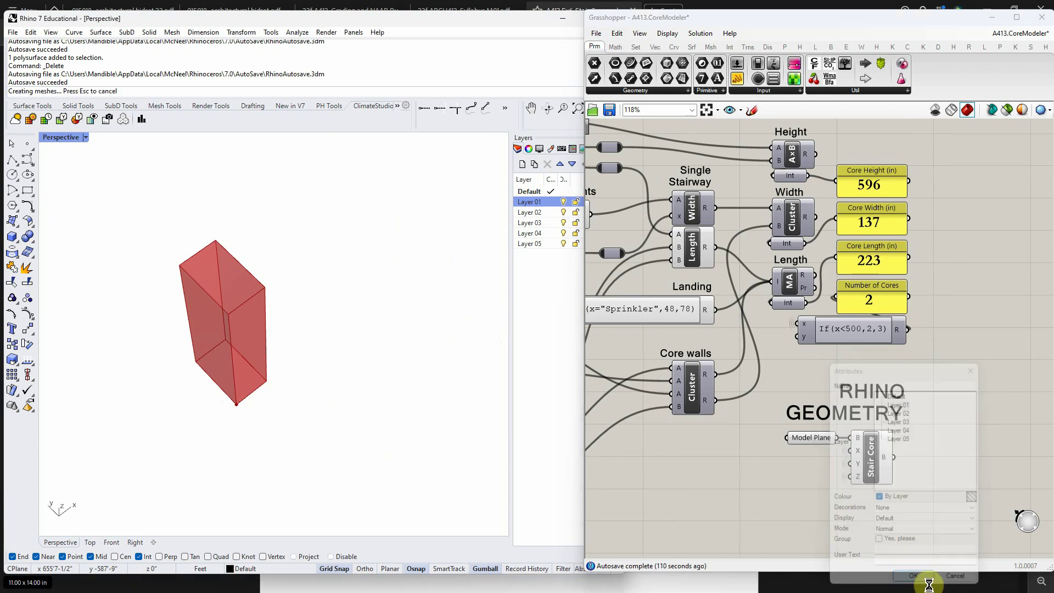
right_click(875, 458)
click(906, 473)
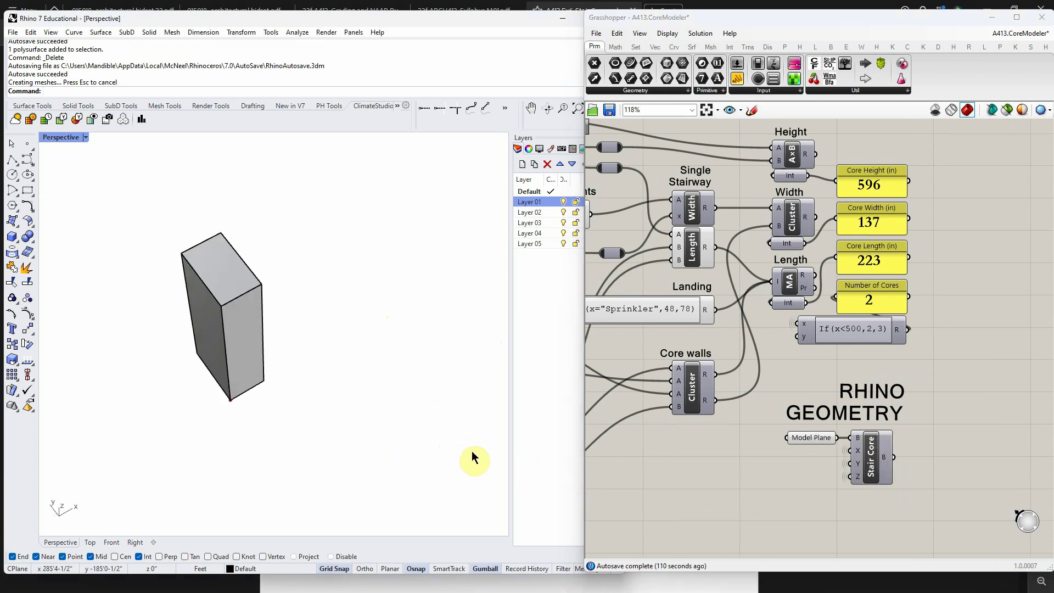
Step: Move the baked core box away from the base plane and turn the Stair Core component's preview back on
click(247, 348)
drag(227, 323, 300, 283)
click(431, 408)
right_click(878, 462)
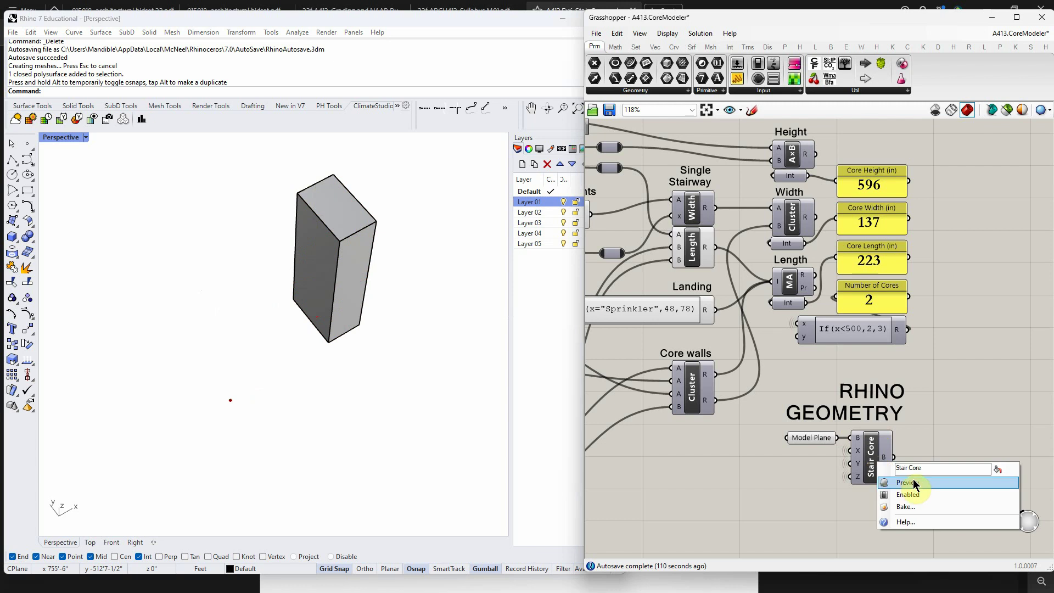
click(914, 483)
right_drag(379, 469, 396, 466)
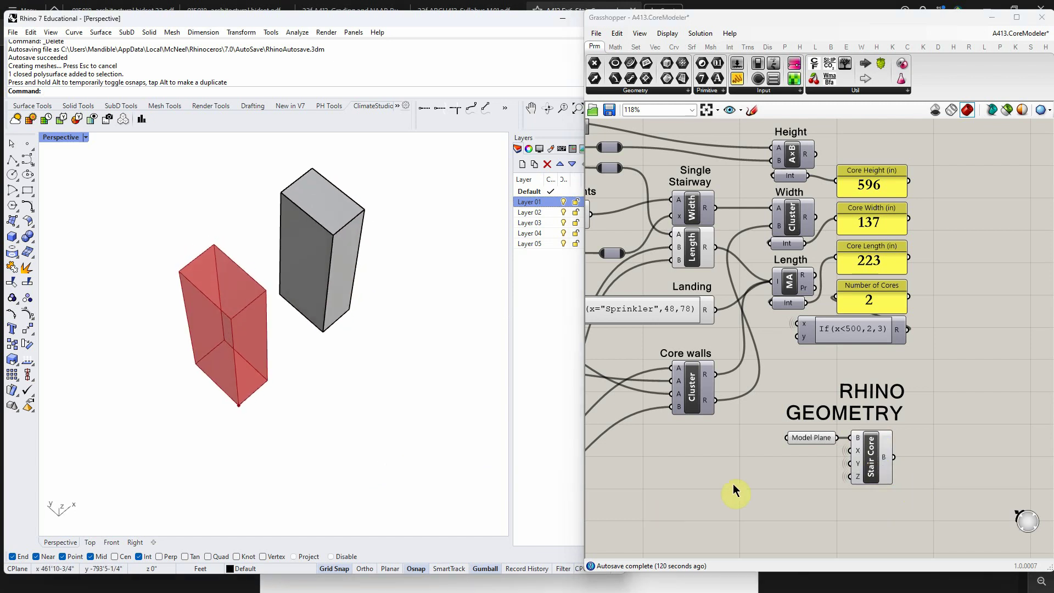
Step: Review the complete Stair Core Modeler definition and compare the live core volume with the baked box in Rhino
scroll(857, 472, down, 3)
scroll(615, 537, up, 1)
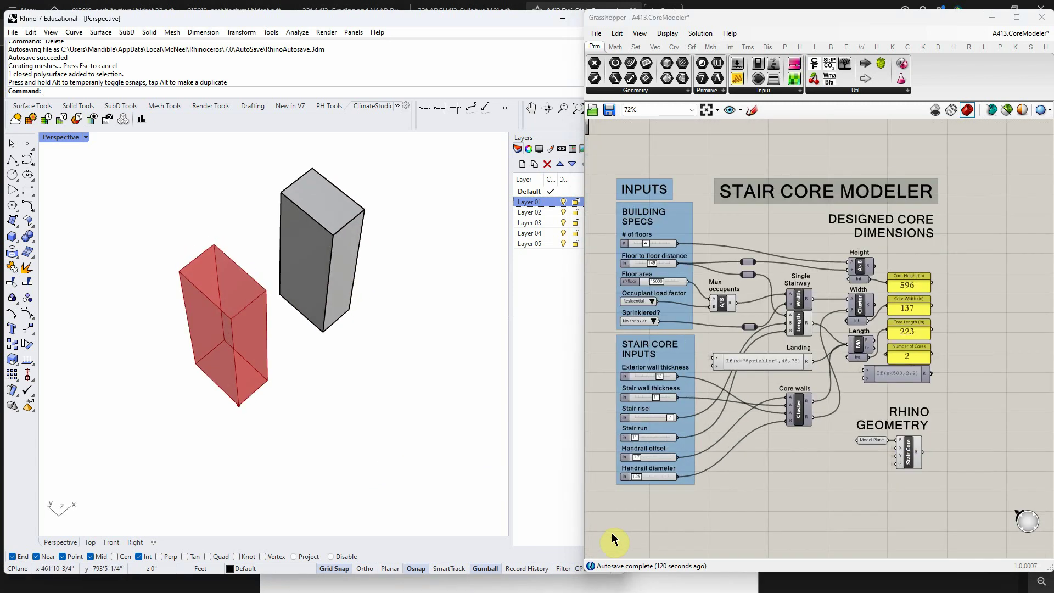
scroll(598, 360, up, 1)
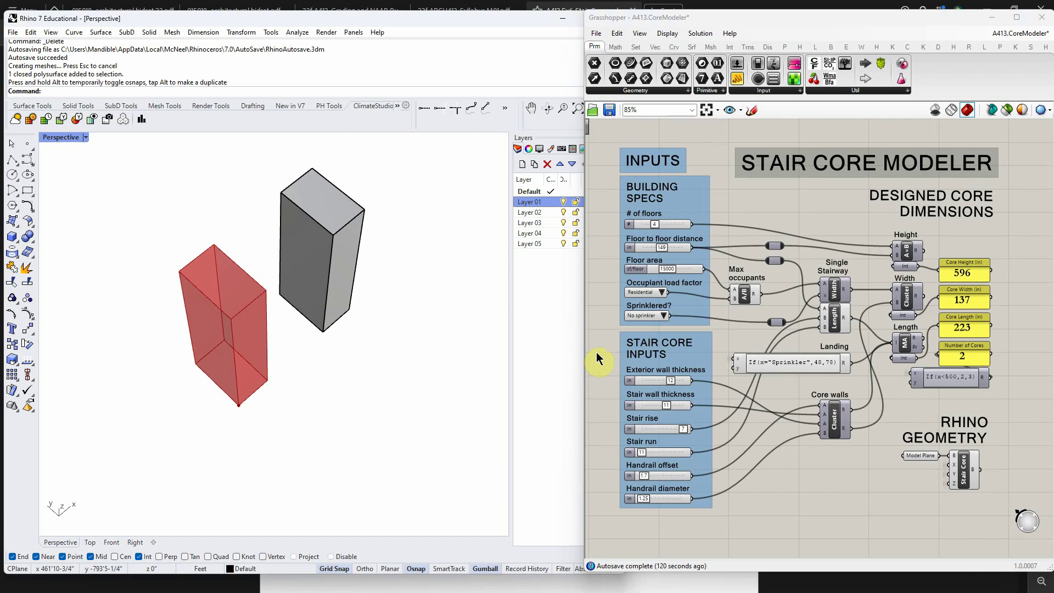
right_drag(494, 367, 266, 306)
scroll(212, 407, up, 3)
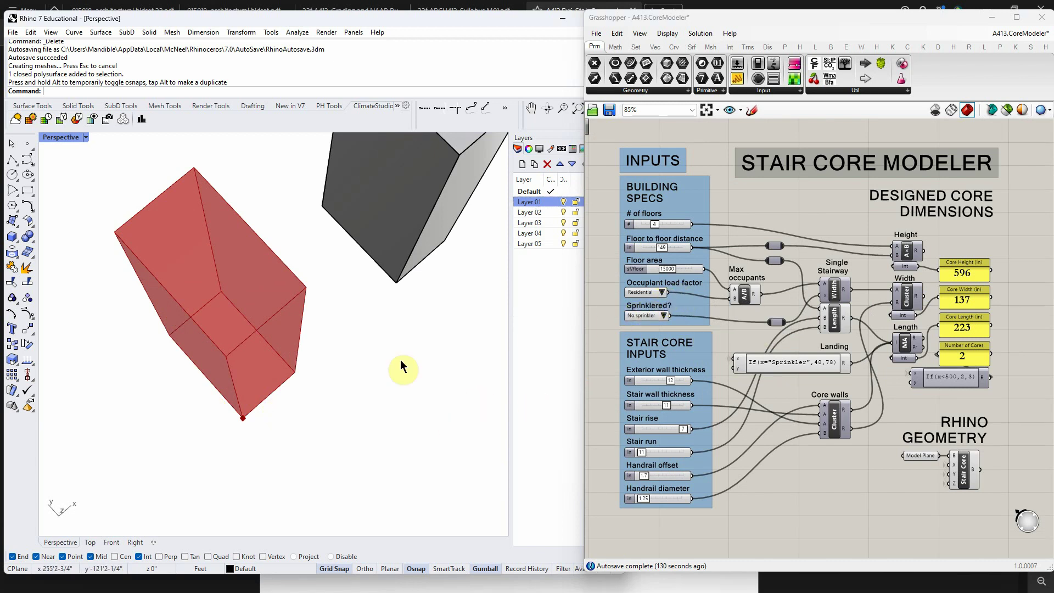
scroll(285, 401, down, 3)
right_drag(286, 401, 285, 376)
Step: Switch to PowerPoint to examine the plan of two stairs and an elevator on slide 22, and return to Rhino
click(307, 592)
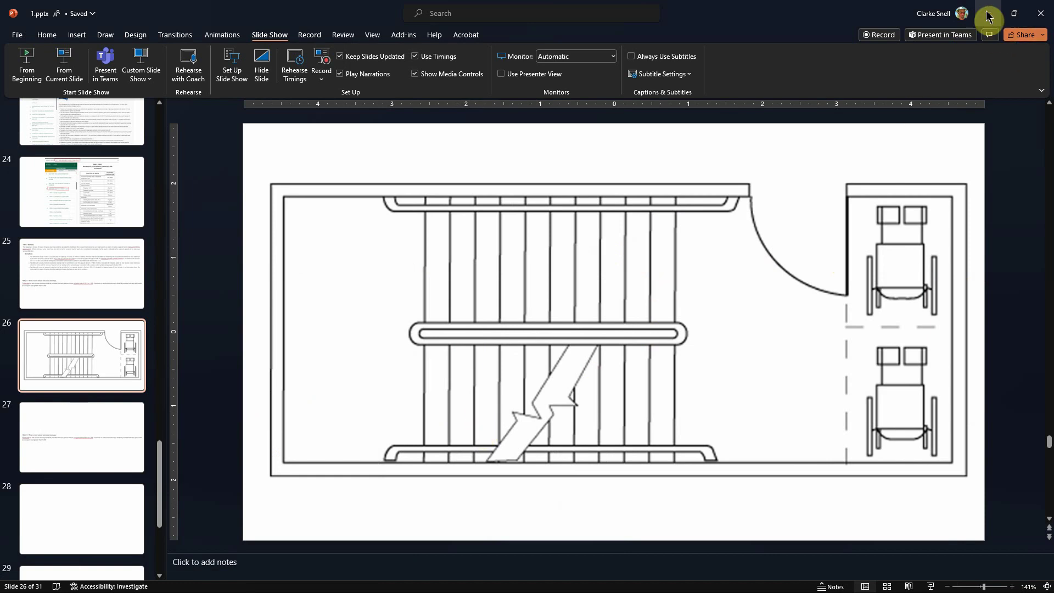
scroll(127, 346, up, 6)
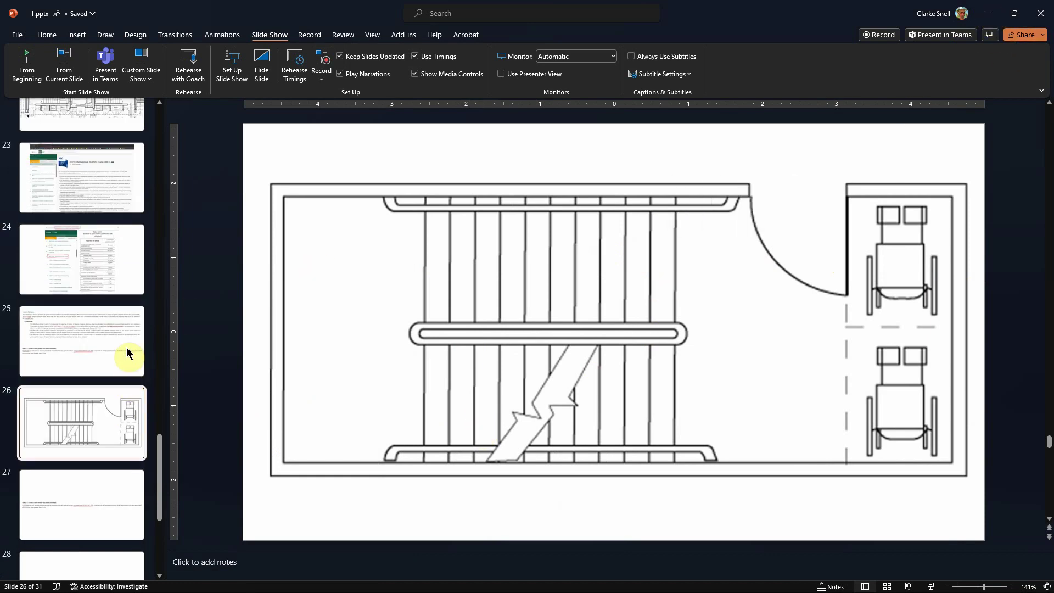
click(96, 365)
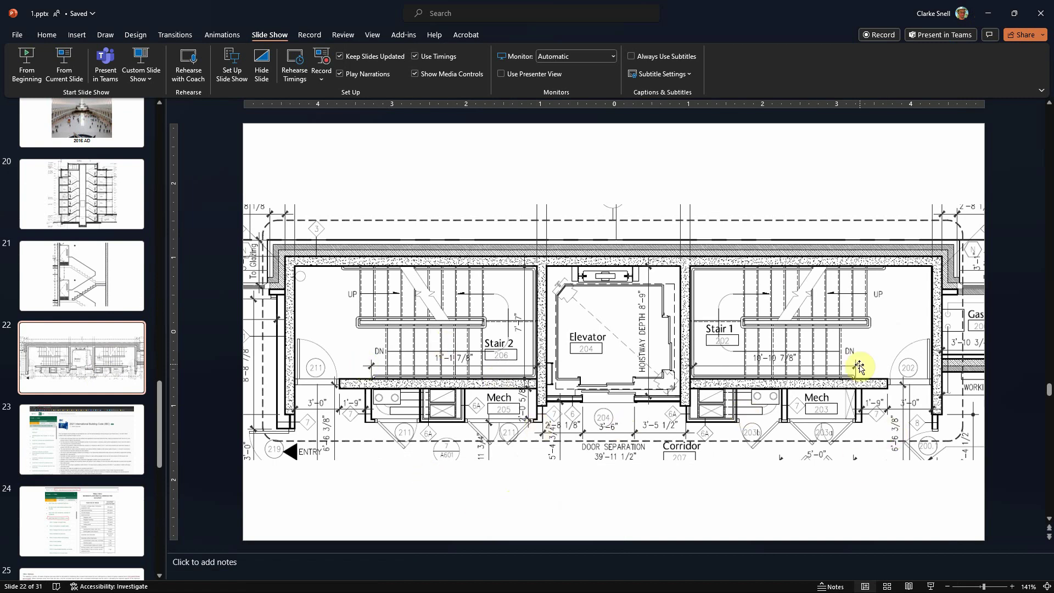
click(993, 15)
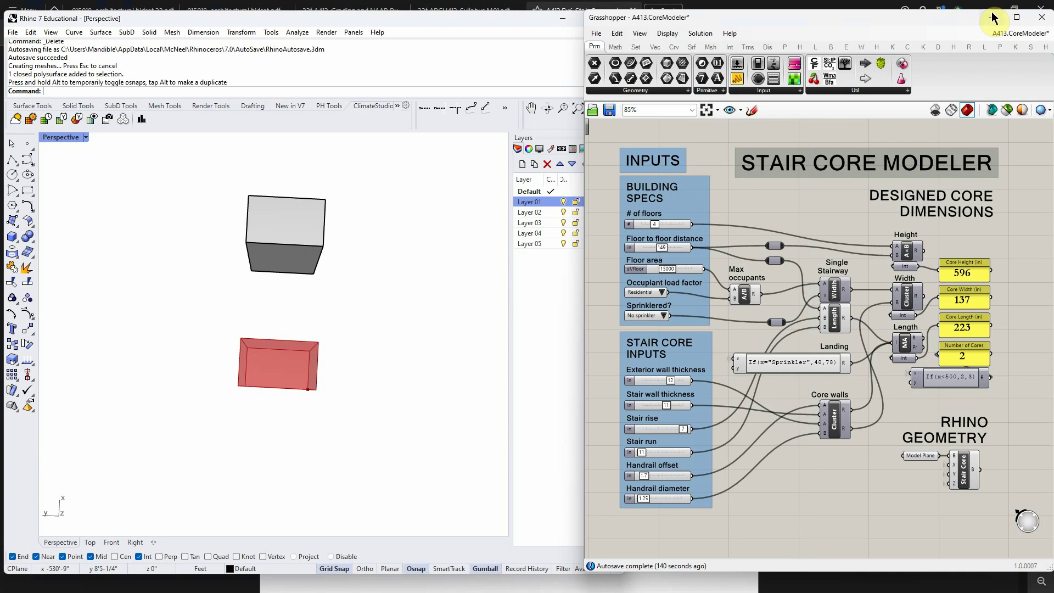
Step: Change the occupant load factor to Office, Library and finally Gallery with the live core volume in view
right_drag(328, 400, 238, 357)
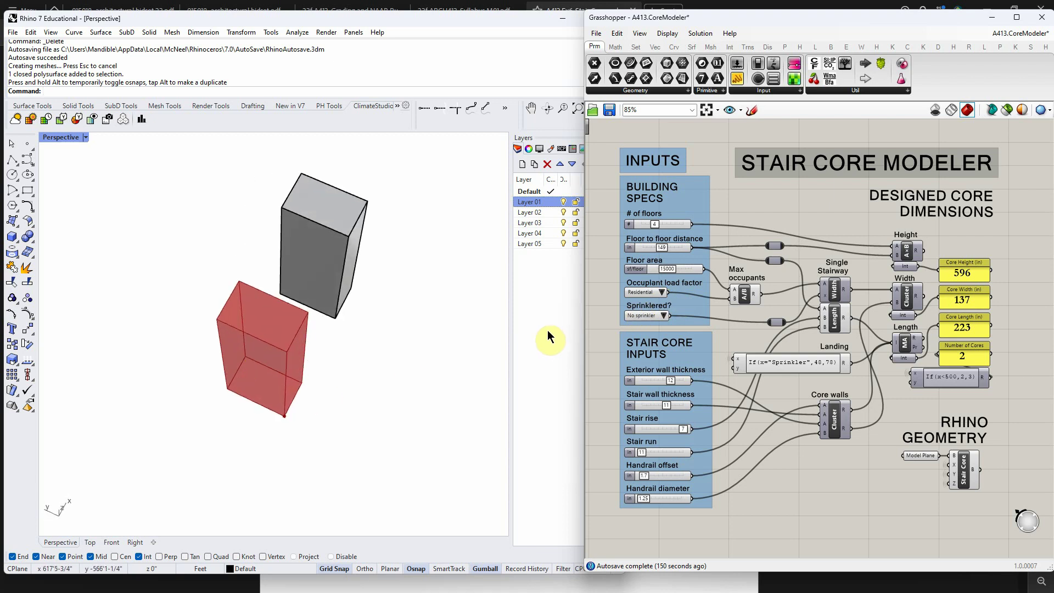
scroll(372, 341, up, 4)
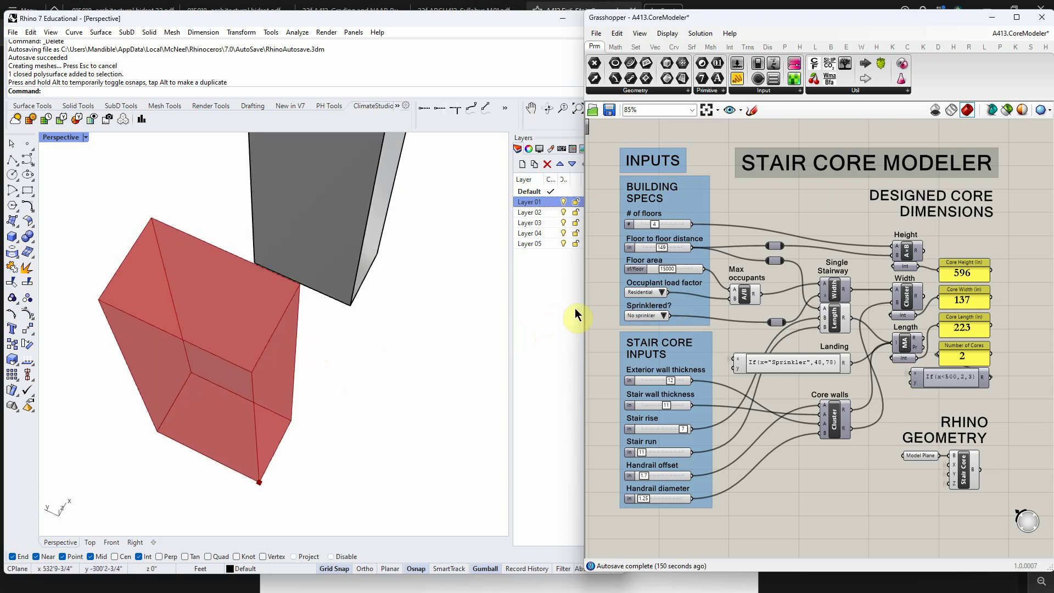
click(663, 292)
click(691, 323)
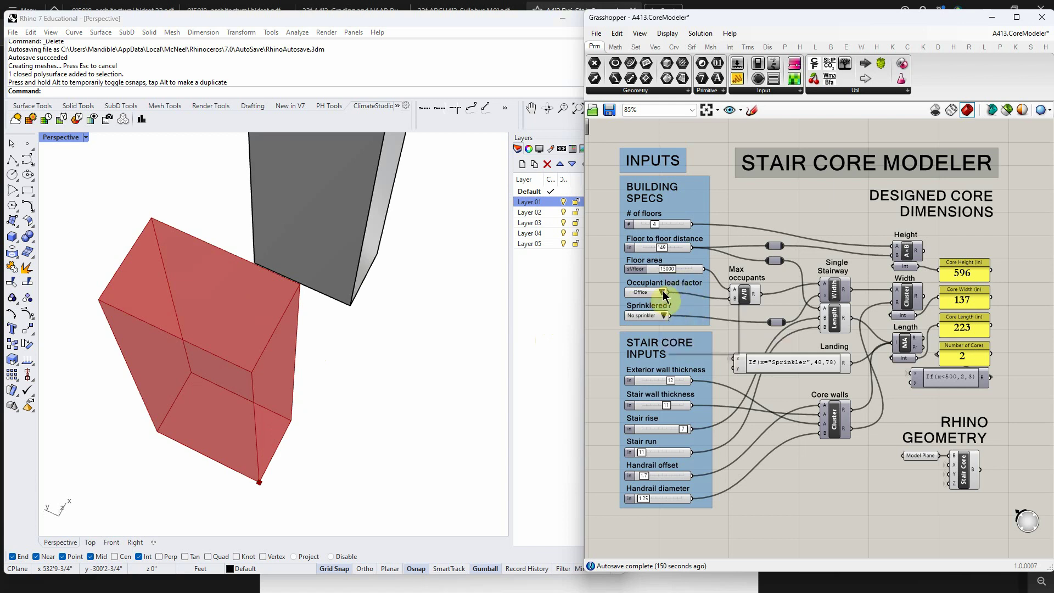
click(664, 293)
click(690, 315)
click(664, 291)
click(687, 303)
Step: Move the baked core box clear of the live Stair Core volume
scroll(369, 377, down, 5)
scroll(368, 380, down, 2)
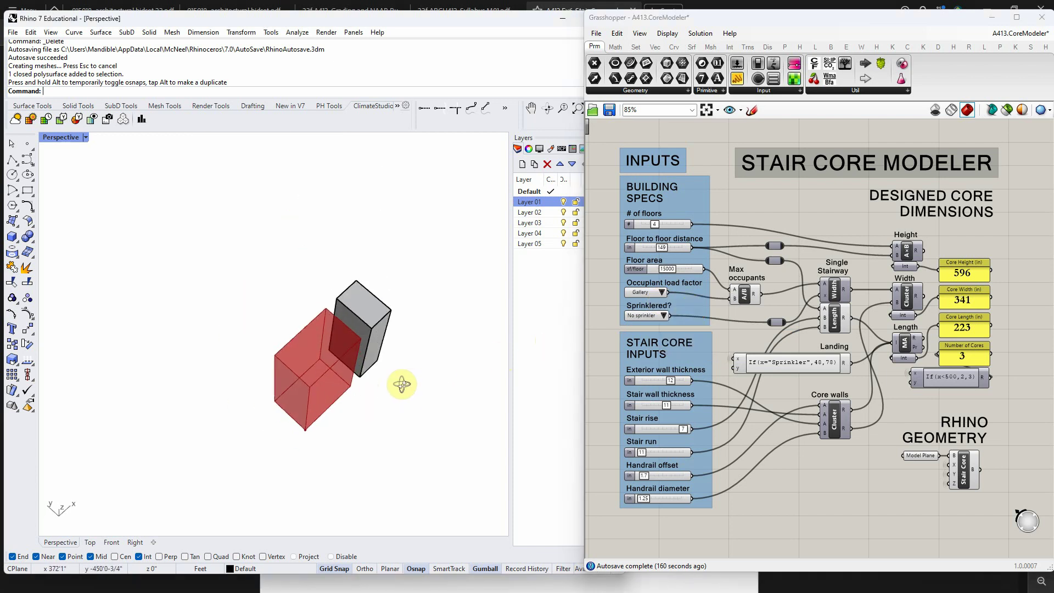
click(367, 347)
drag(388, 308, 443, 257)
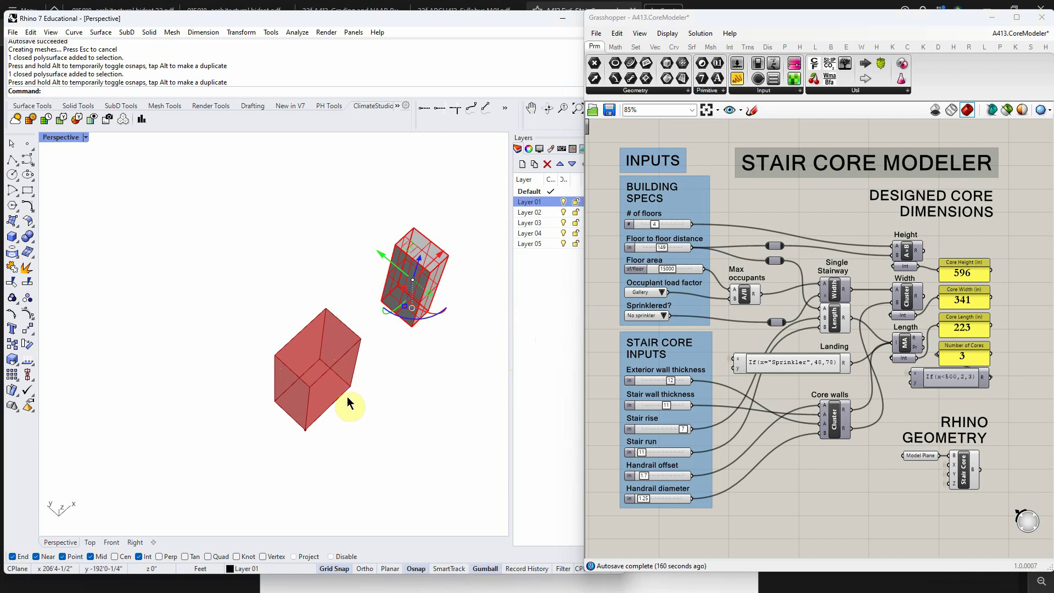
Step: Examine the Gallery core volume from several angles against the baked box and the calculated core dimensions
mouse_move(369, 447)
right_down()
mouse_move(377, 457)
mouse_move(370, 442)
right_up()
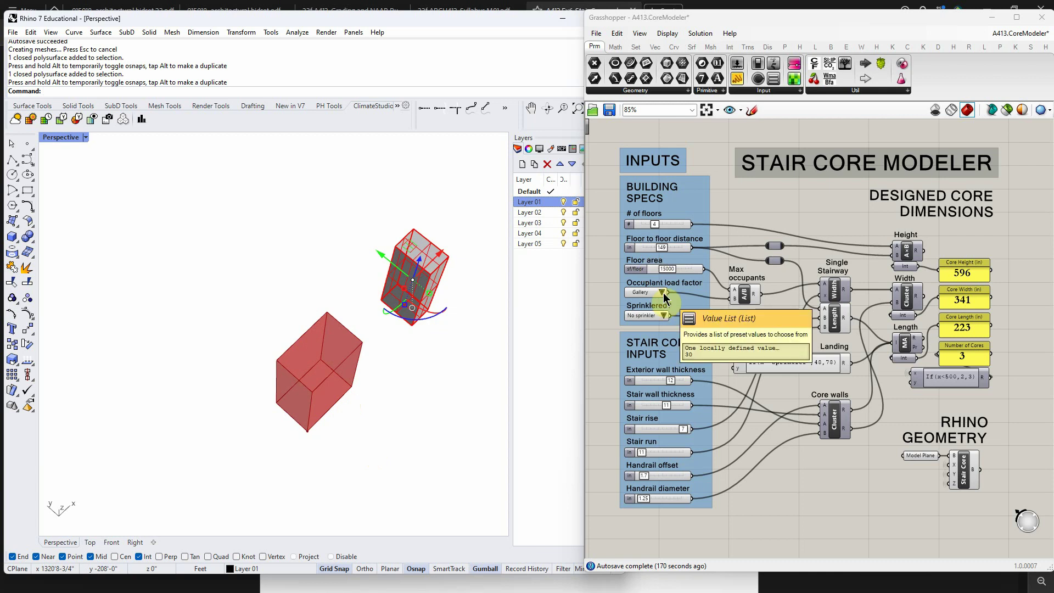
right_drag(496, 389, 465, 410)
right_drag(342, 370, 339, 378)
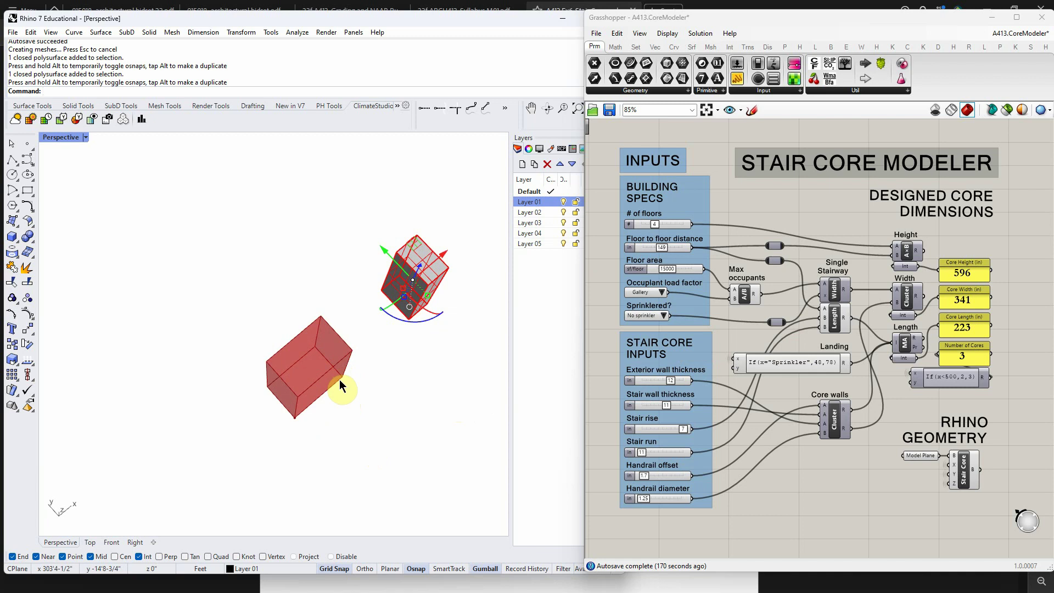
right_drag(339, 380, 348, 400)
scroll(370, 400, up, 3)
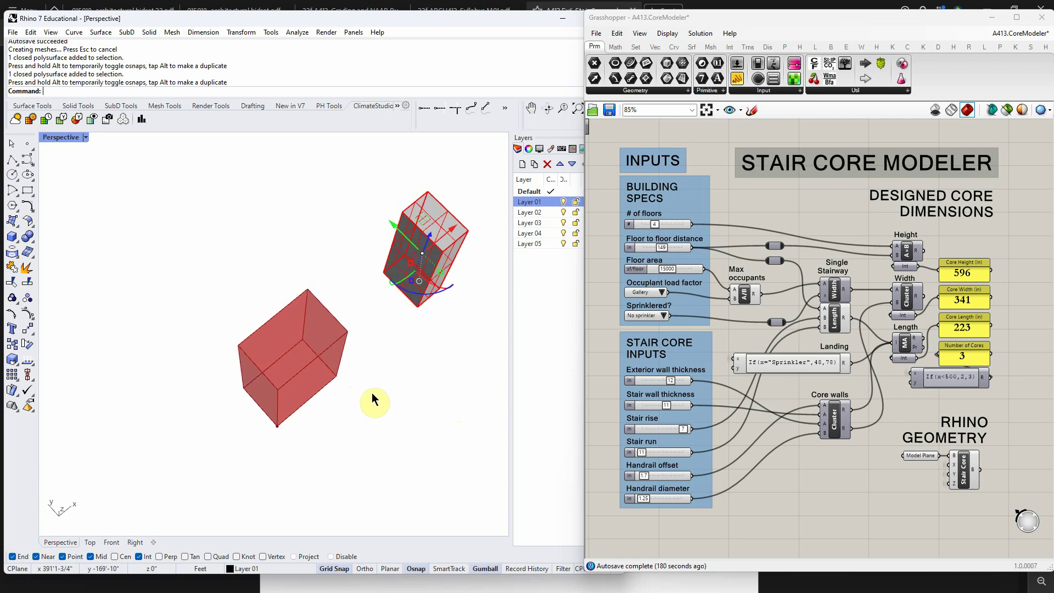
right_drag(280, 376, 295, 378)
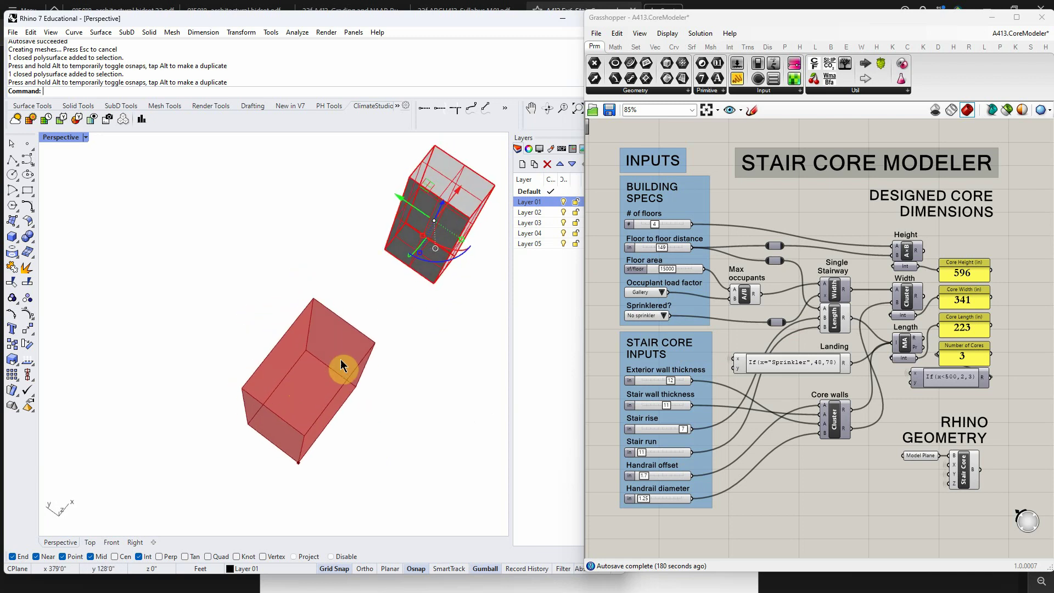
right_drag(365, 439, 368, 424)
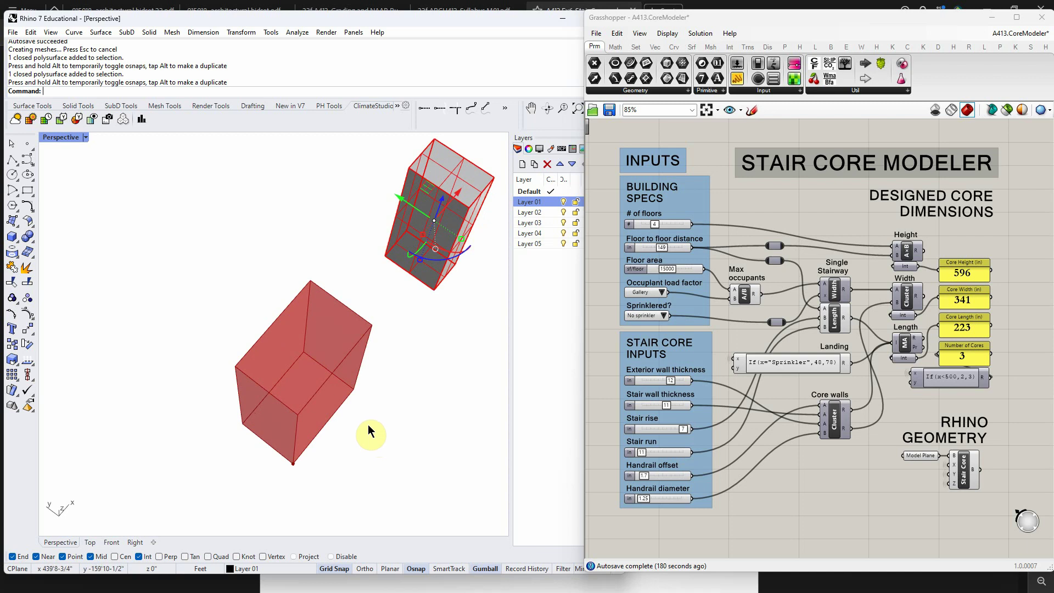
Step: Set the Sprinklered input to Sprinkler and check the resulting core volume in Rhino
click(664, 316)
click(676, 322)
right_drag(414, 384, 419, 391)
right_drag(341, 424, 340, 421)
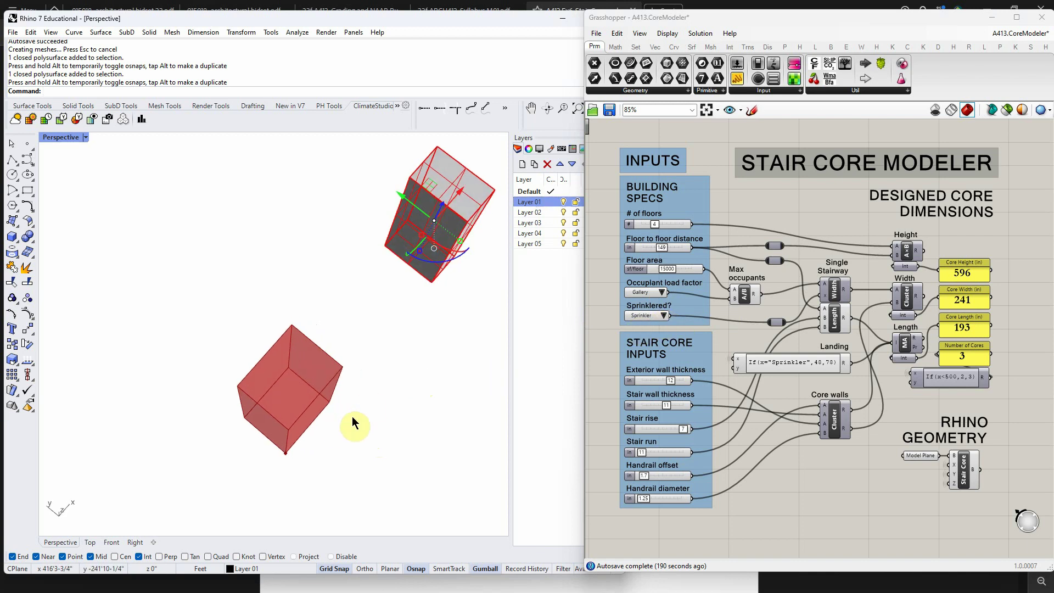
Step: Set the occupant load factor to Library and check the core volume in Rhino
click(664, 293)
click(682, 313)
right_drag(494, 379, 364, 416)
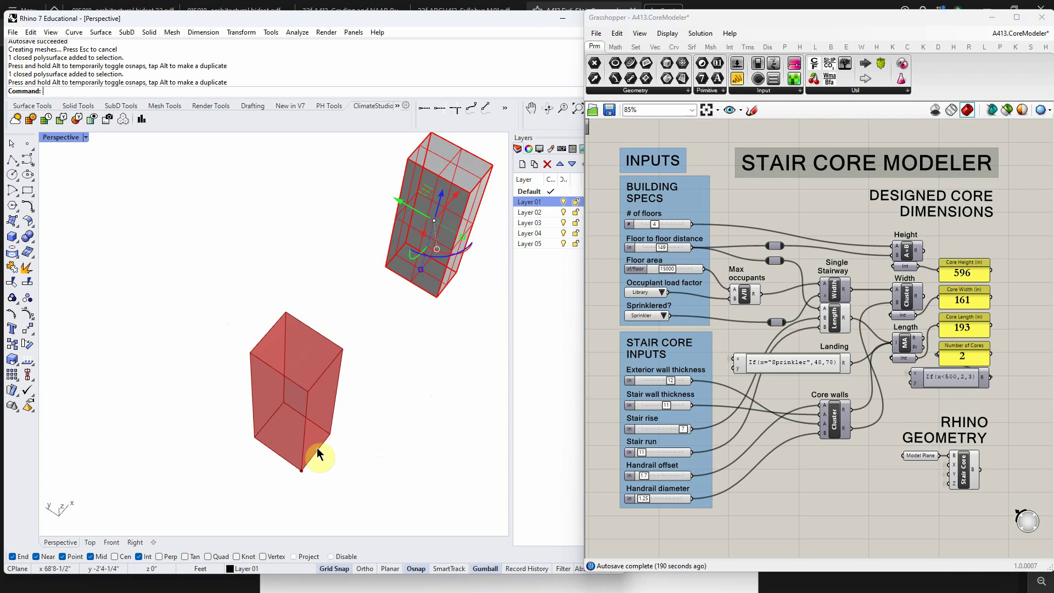